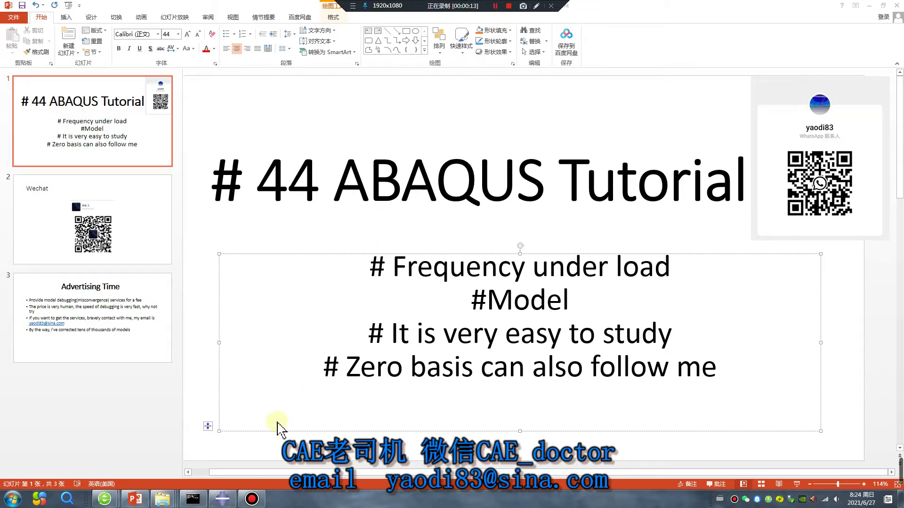
- Browse the Set Work Directory dialog to the D:\work\6 folder
{"action": "left_click", "coordinate": [222, 498]}
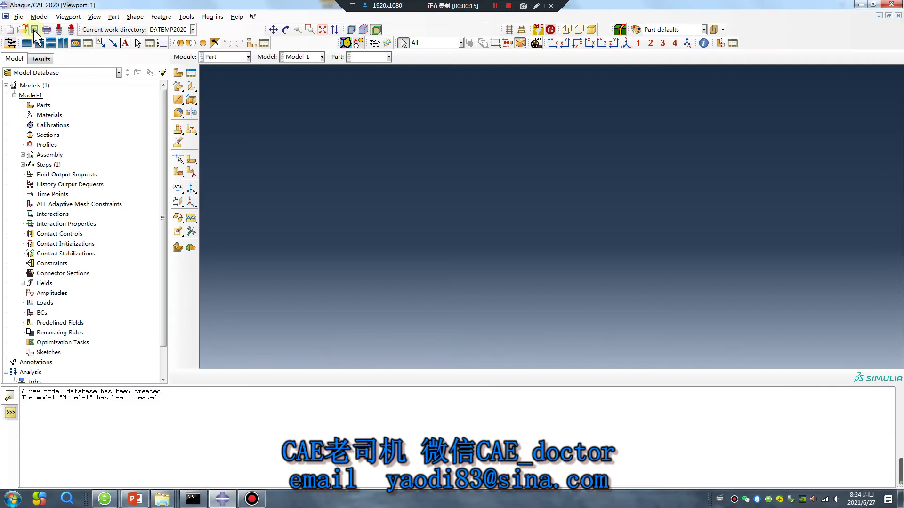
{"action": "left_click", "coordinate": [19, 17]}
{"action": "left_click", "coordinate": [54, 70]}
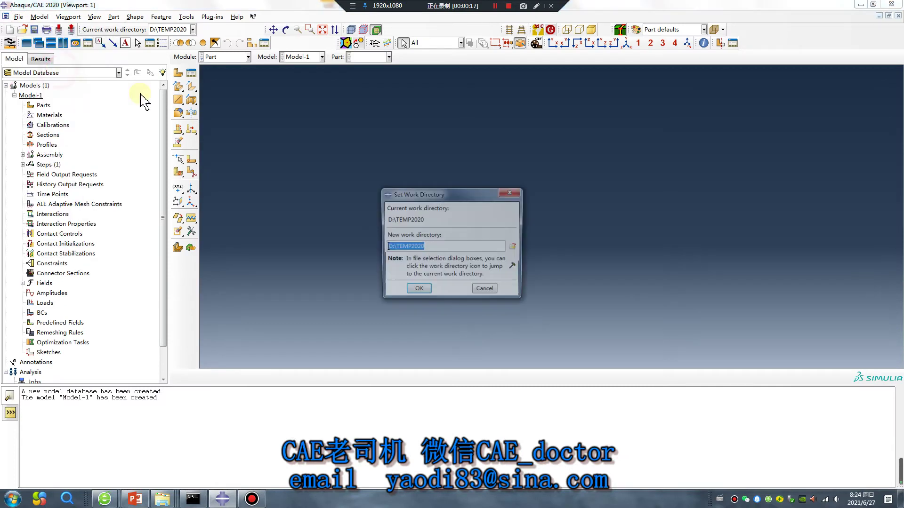
{"action": "left_click", "coordinate": [515, 246]}
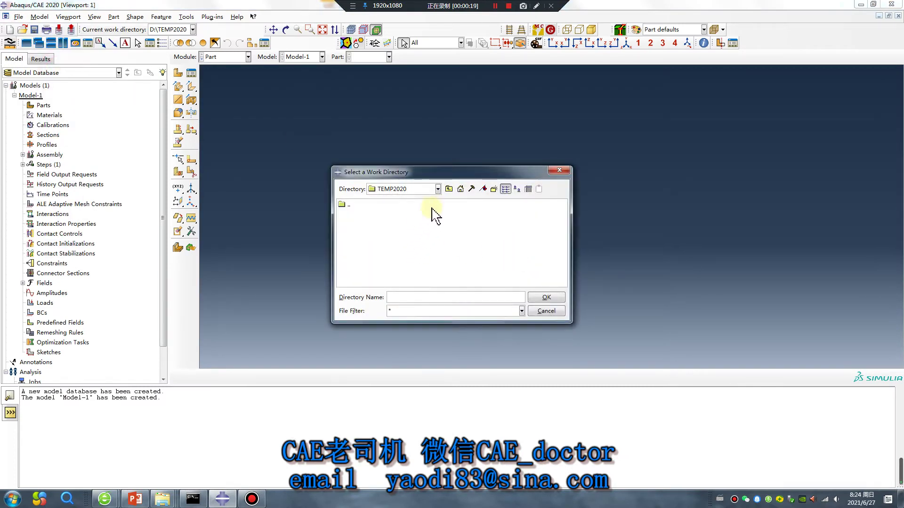
{"action": "left_click", "coordinate": [447, 191]}
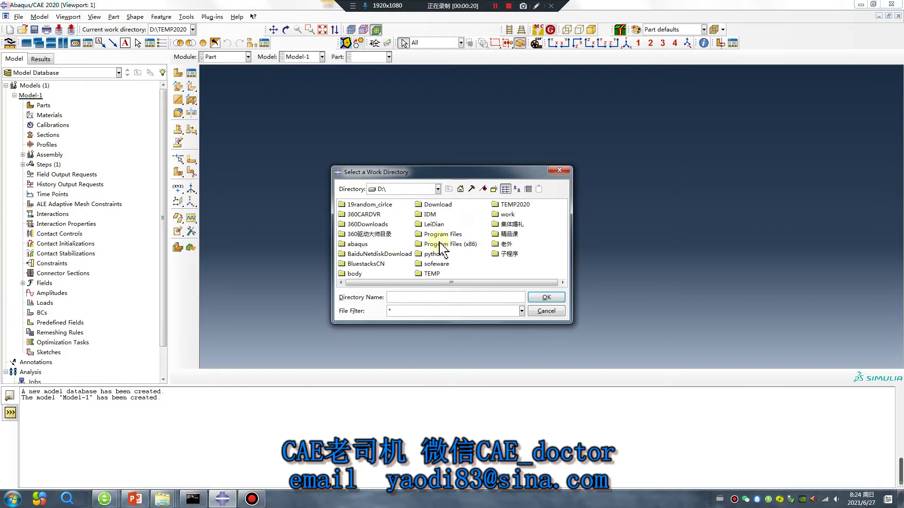
{"action": "double_click", "coordinate": [506, 216]}
{"action": "double_click", "coordinate": [351, 216]}
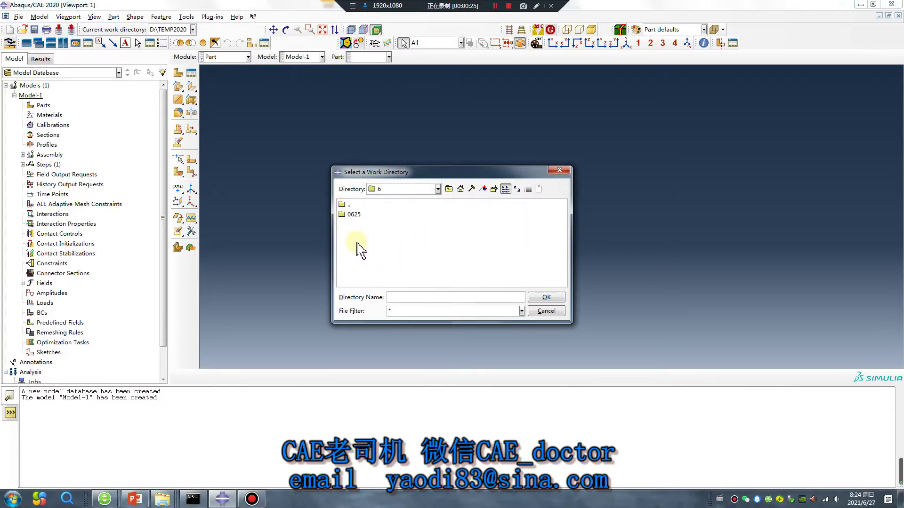
- Create a new folder 0627 in D:\work\6 and a subfolder 1 inside it
{"action": "right_click", "coordinate": [357, 243]}
{"action": "left_click", "coordinate": [393, 310]}
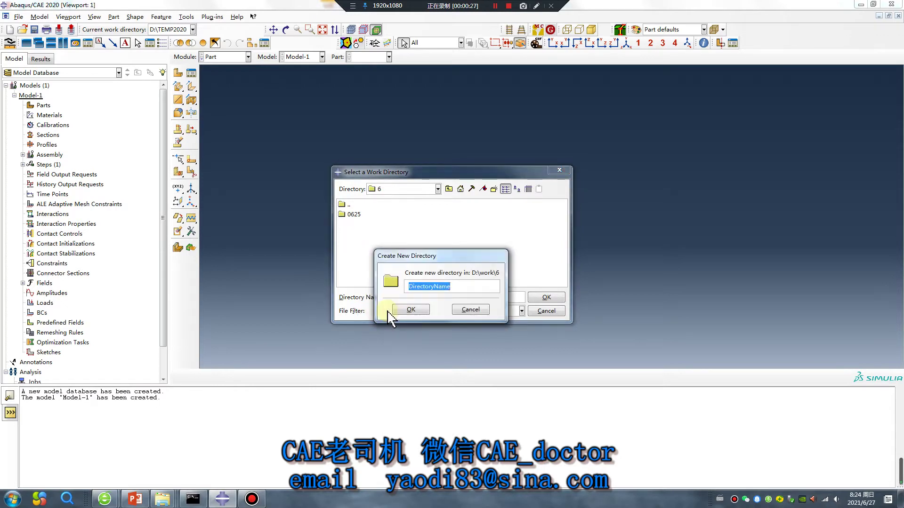
{"action": "key", "text": "Return"}
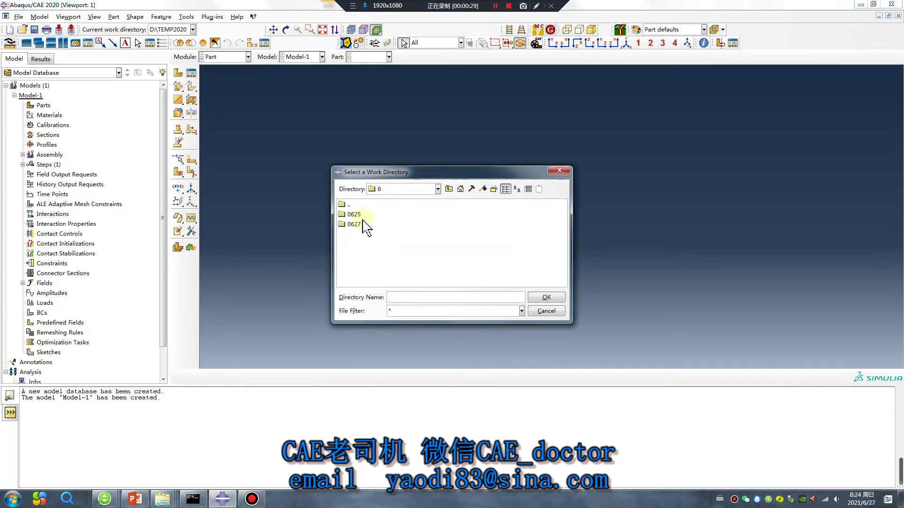
{"action": "double_click", "coordinate": [354, 225]}
{"action": "right_click", "coordinate": [352, 230]}
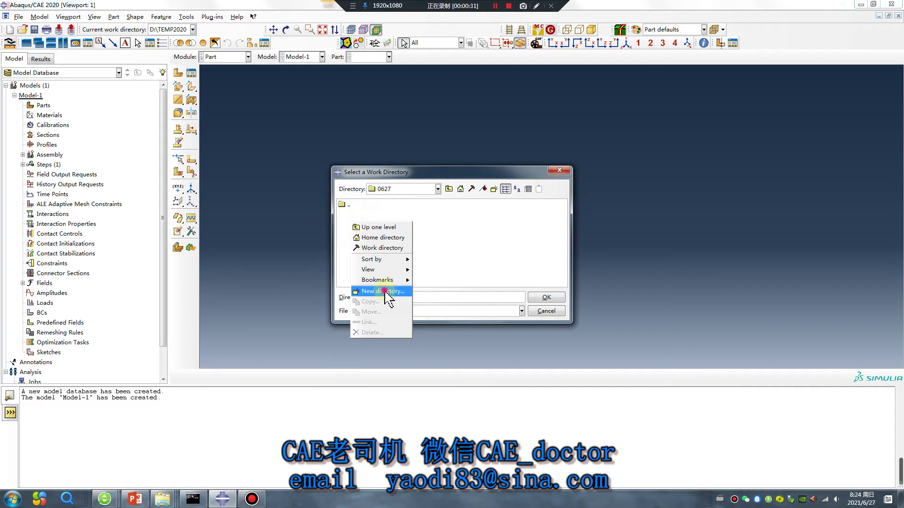
{"action": "left_click", "coordinate": [386, 298]}
{"action": "type", "text": "1"}
{"action": "key", "text": "Return"}
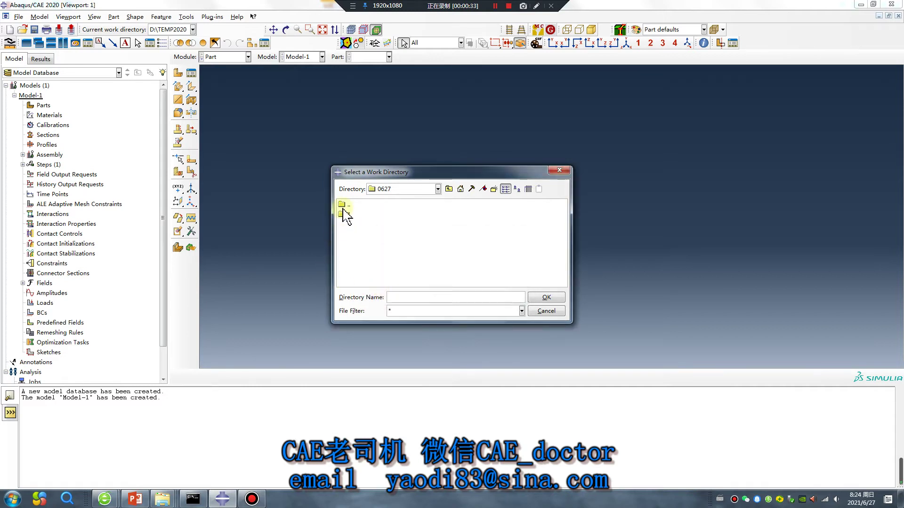
- Make D:\work\6\0627\1 the working directory
{"action": "left_click", "coordinate": [348, 216]}
{"action": "left_click", "coordinate": [539, 298]}
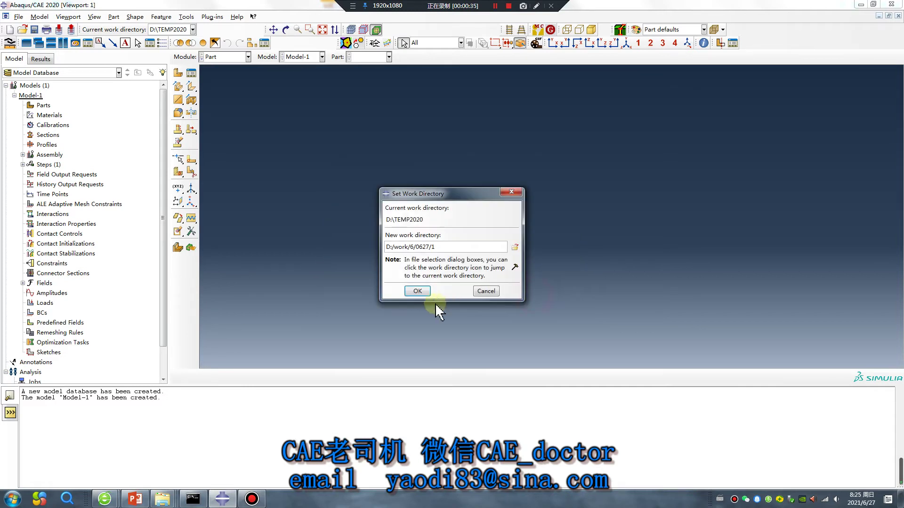
{"action": "left_click", "coordinate": [418, 291]}
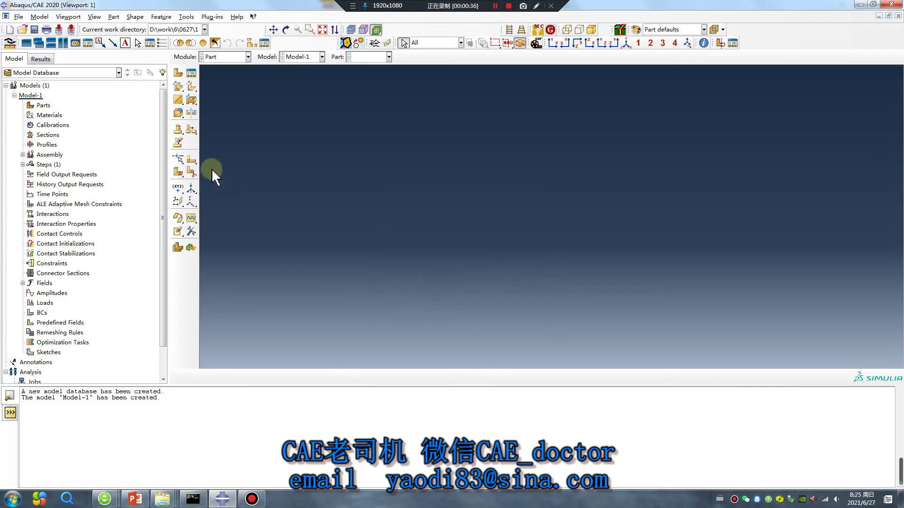
{"action": "left_click", "coordinate": [178, 72]}
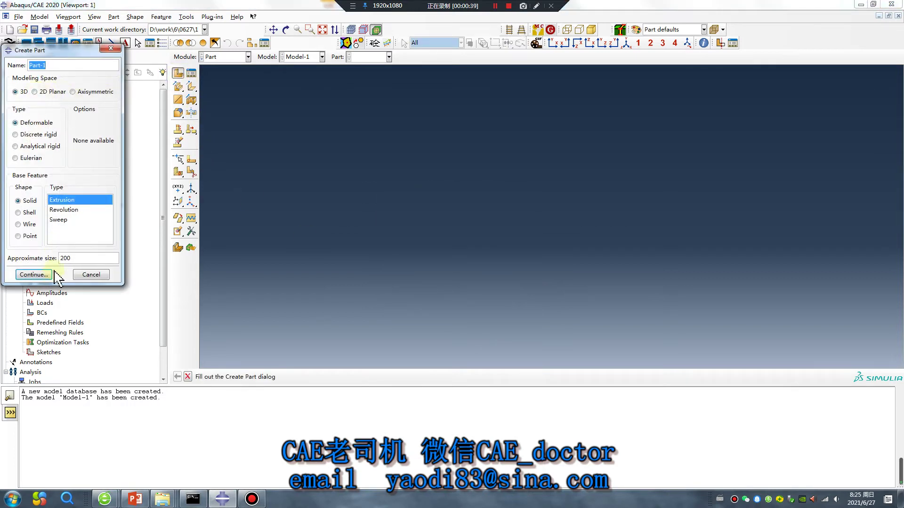
- Create Part-1 as a 3D solid extrusion of a small rectangle sketched from the origin
{"action": "left_click", "coordinate": [34, 274]}
{"action": "left_click", "coordinate": [191, 87]}
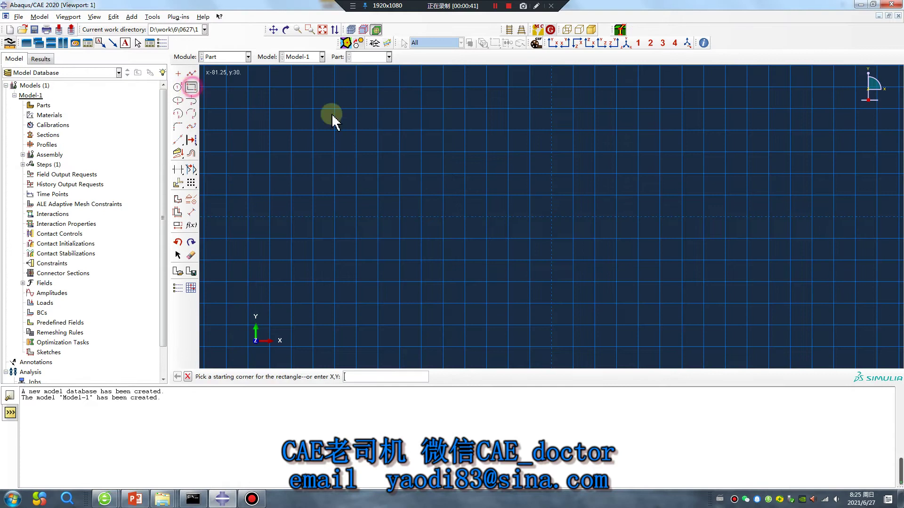
{"action": "left_click", "coordinate": [552, 217]}
{"action": "left_click", "coordinate": [573, 195]}
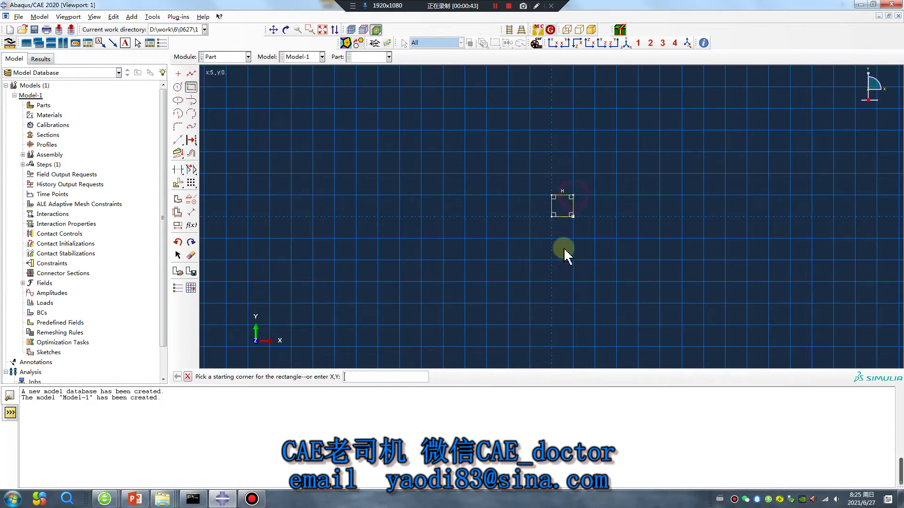
{"action": "middle_click", "coordinate": [549, 287]}
{"action": "middle_click", "coordinate": [549, 287]}
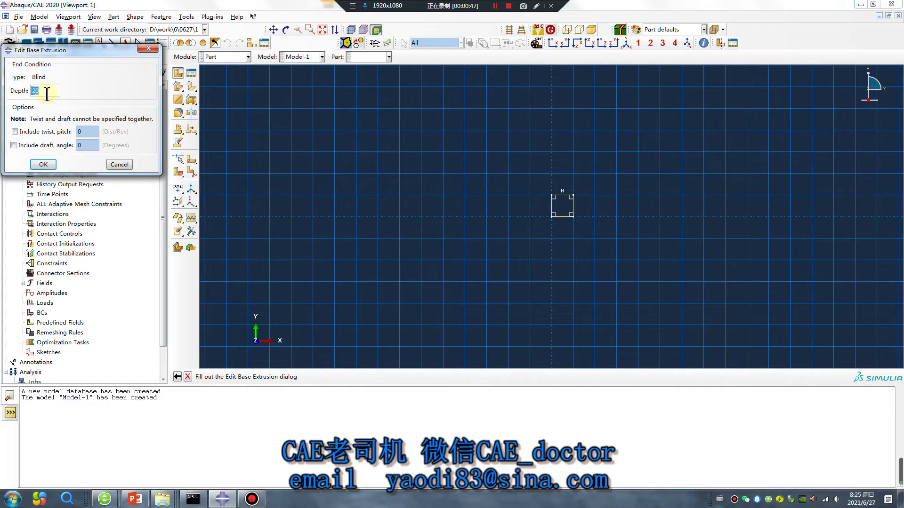
{"action": "key", "text": "Return"}
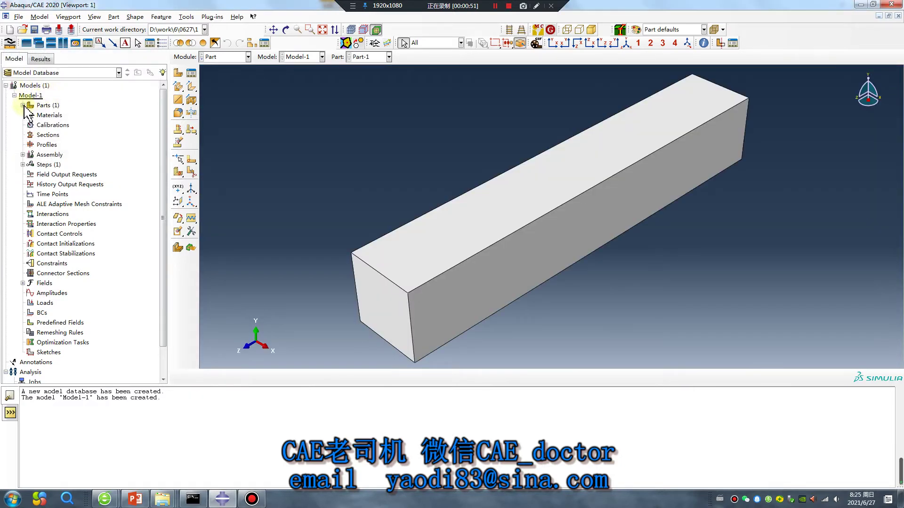
- Change the Solid extrude-1 feature's depth from 30 to 45
{"action": "left_click", "coordinate": [23, 105]}
{"action": "left_click", "coordinate": [31, 115]}
{"action": "left_click", "coordinate": [39, 125]}
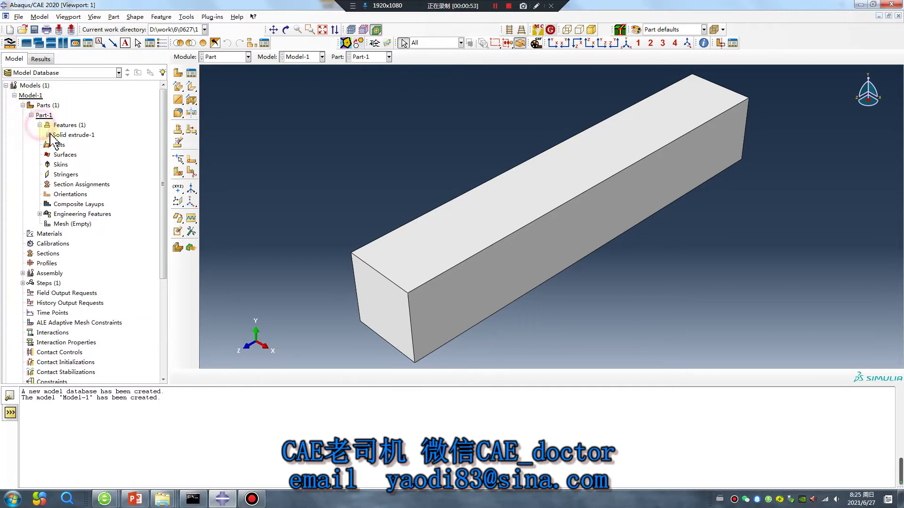
{"action": "double_click", "coordinate": [61, 135]}
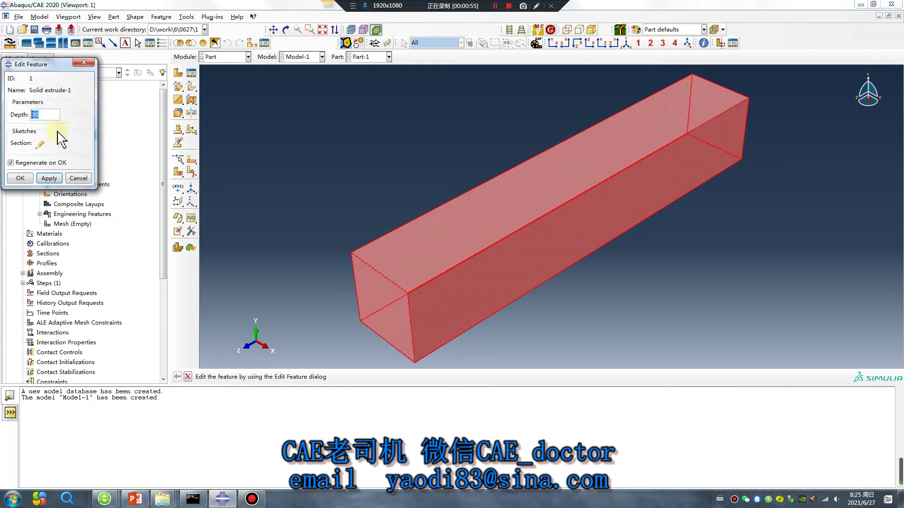
{"action": "left_click_drag", "start_coordinate": [41, 116], "coordinate": [33, 119]}
{"action": "left_click", "coordinate": [21, 179]}
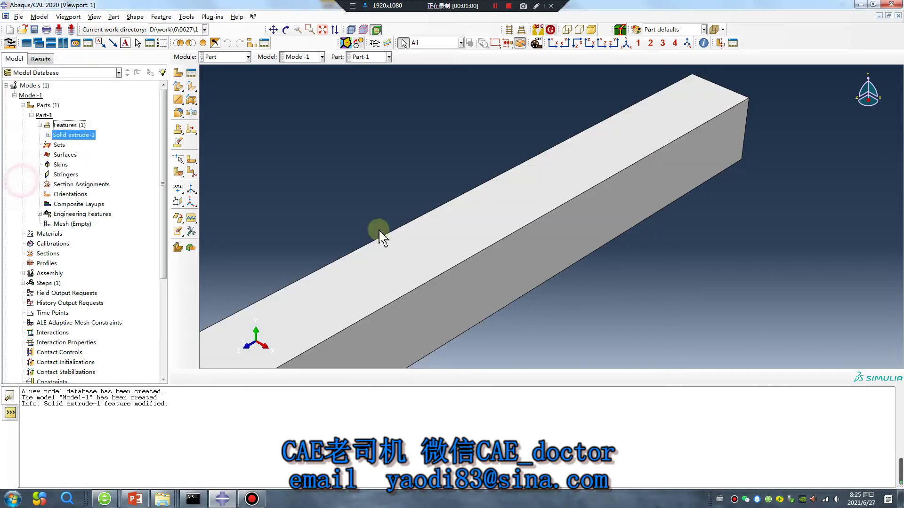
{"action": "left_click", "coordinate": [227, 57]}
- Create Material-1 with Young's modulus 2e5, Poisson's ratio 0.3 and density 7.89e-9
{"action": "left_click", "coordinate": [221, 76]}
{"action": "left_click", "coordinate": [178, 73]}
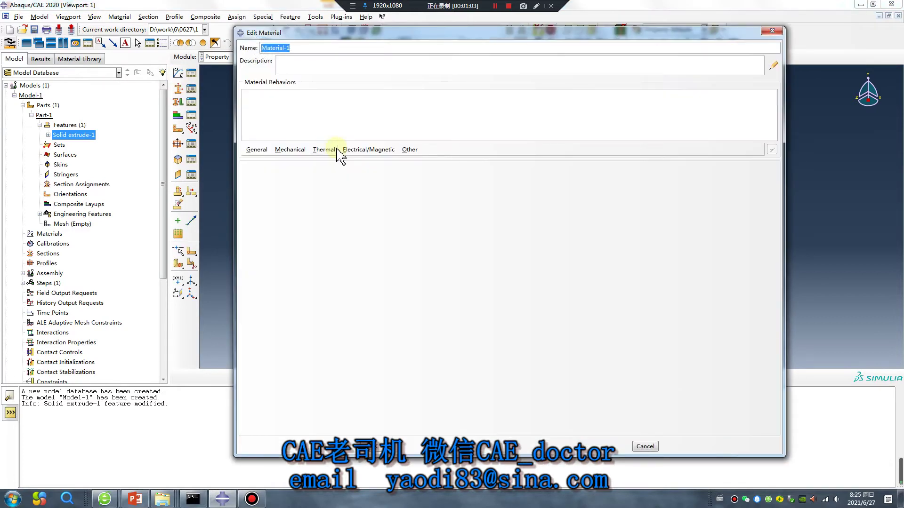
{"action": "left_click", "coordinate": [290, 149]}
{"action": "mouse_move", "coordinate": [333, 163]}
{"action": "left_click", "coordinate": [428, 165]}
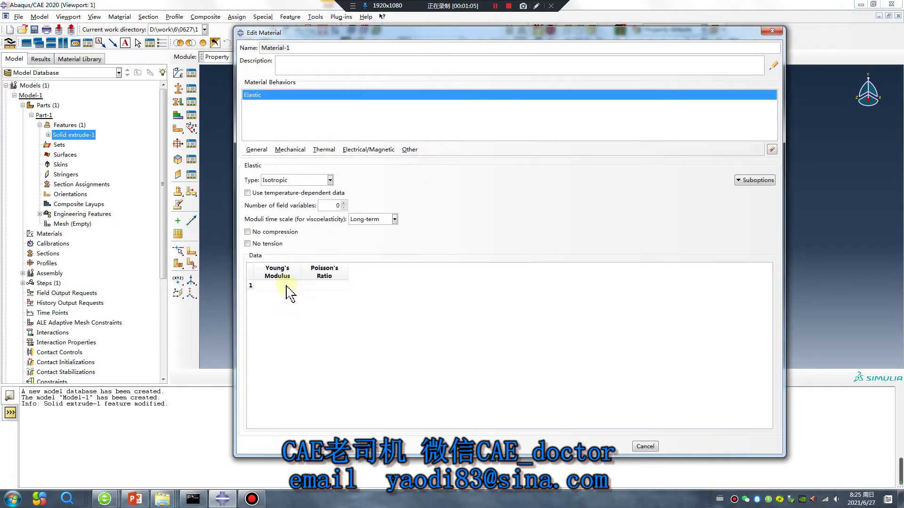
{"action": "left_click", "coordinate": [285, 285]}
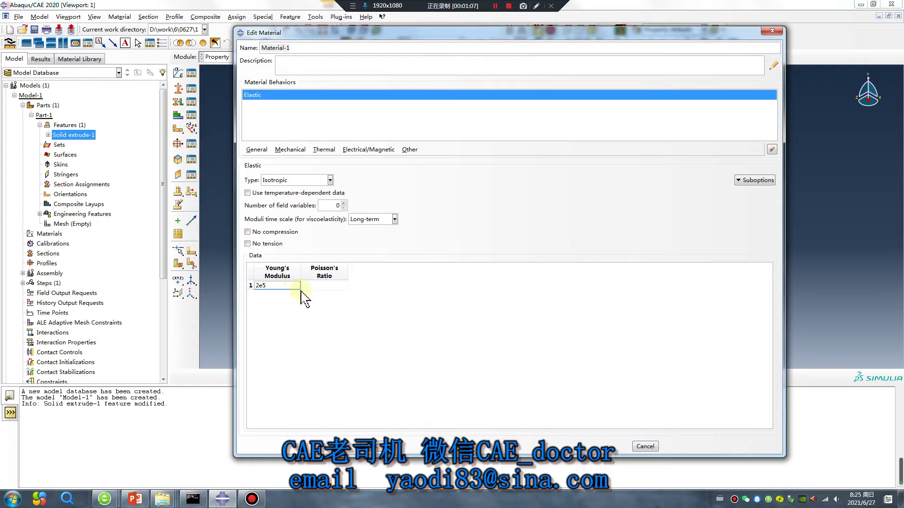
{"action": "left_click", "coordinate": [319, 285]}
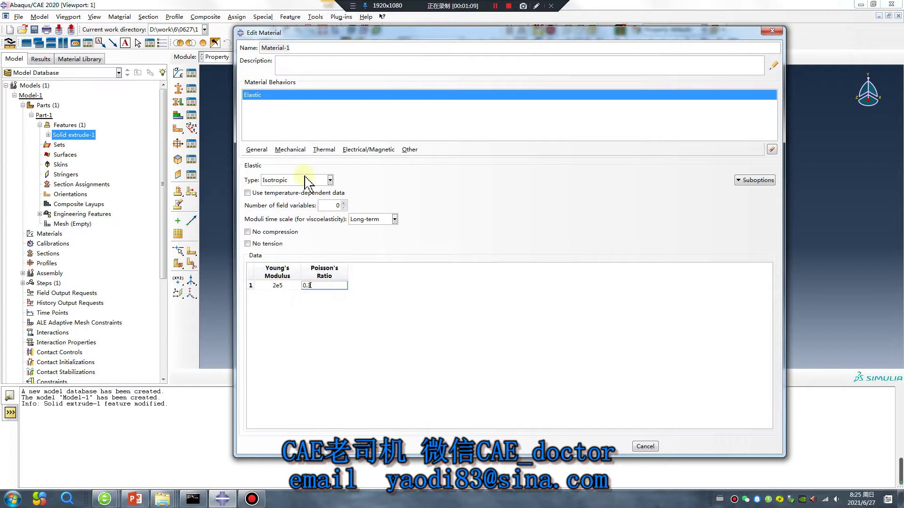
{"action": "left_click", "coordinate": [257, 149]}
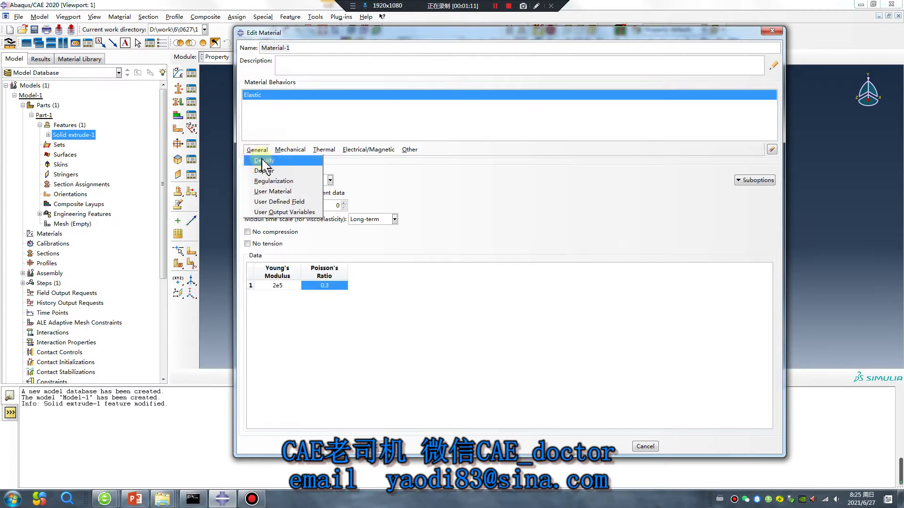
{"action": "left_click", "coordinate": [256, 160]}
{"action": "left_click", "coordinate": [291, 248]}
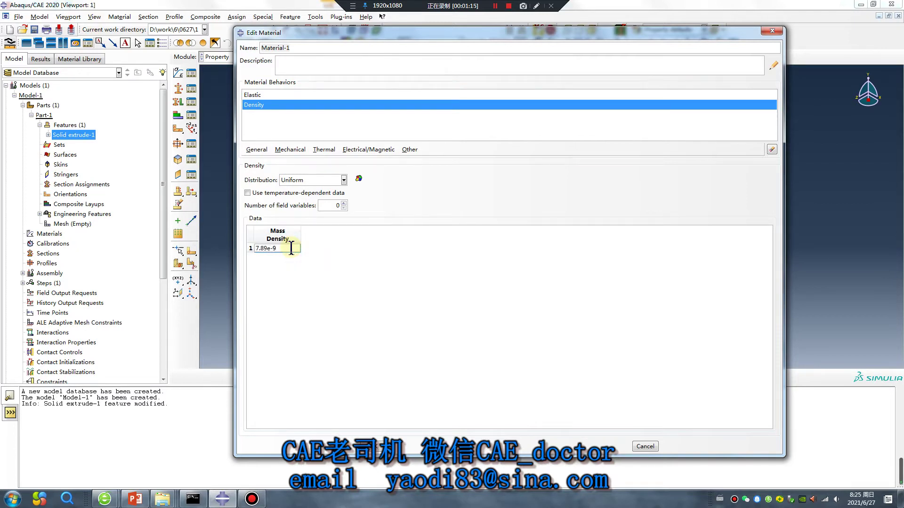
{"action": "left_click", "coordinate": [379, 445]}
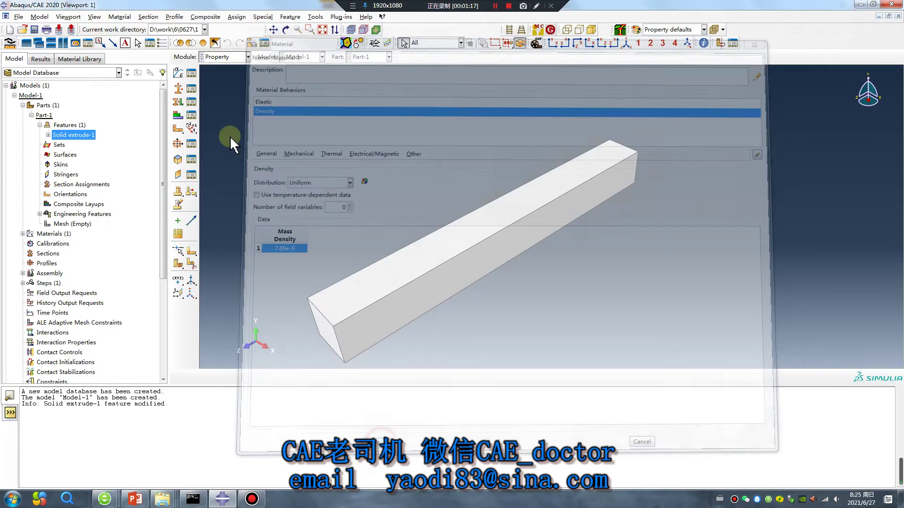
- Create solid homogeneous Section-1 using Material-1 and assign it to the whole beam
{"action": "left_click", "coordinate": [178, 88]}
{"action": "left_click", "coordinate": [38, 164]}
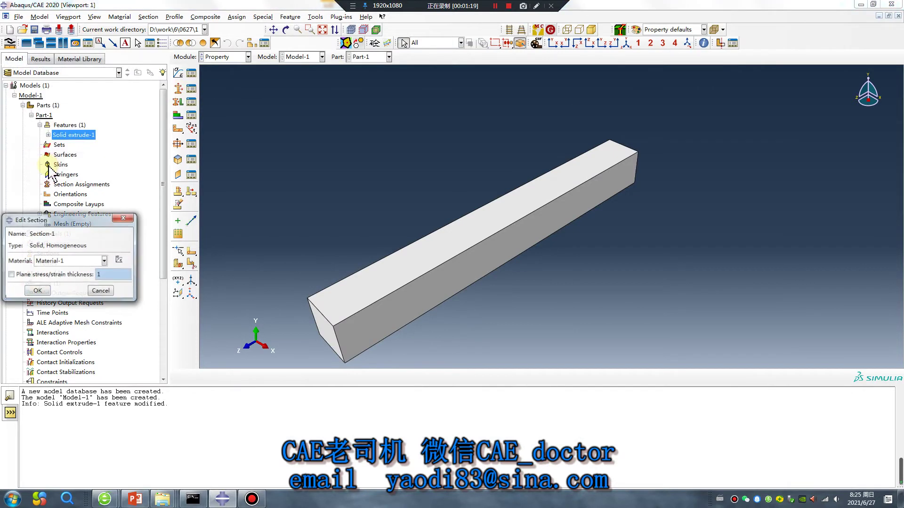
{"action": "left_click", "coordinate": [37, 291]}
{"action": "left_click", "coordinate": [178, 101]}
{"action": "left_click_drag", "start_coordinate": [398, 198], "coordinate": [616, 310]}
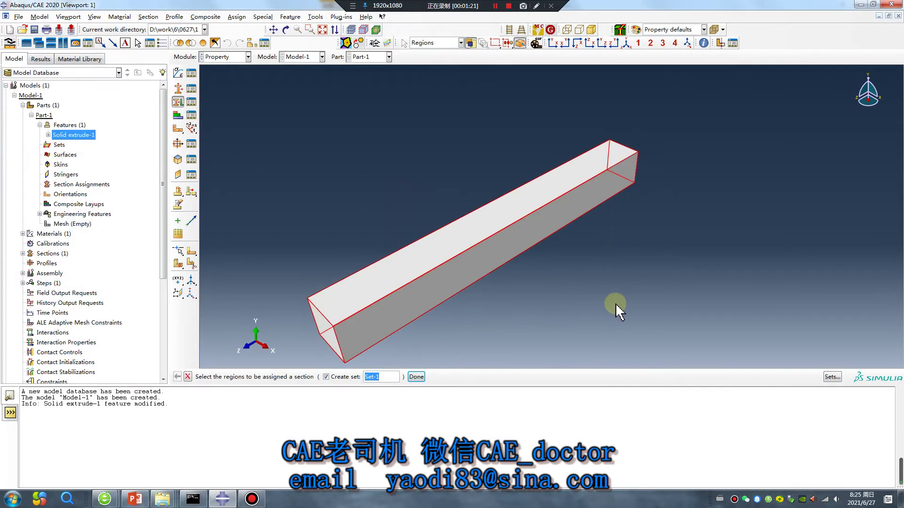
{"action": "middle_click", "coordinate": [616, 305]}
{"action": "left_click", "coordinate": [38, 261]}
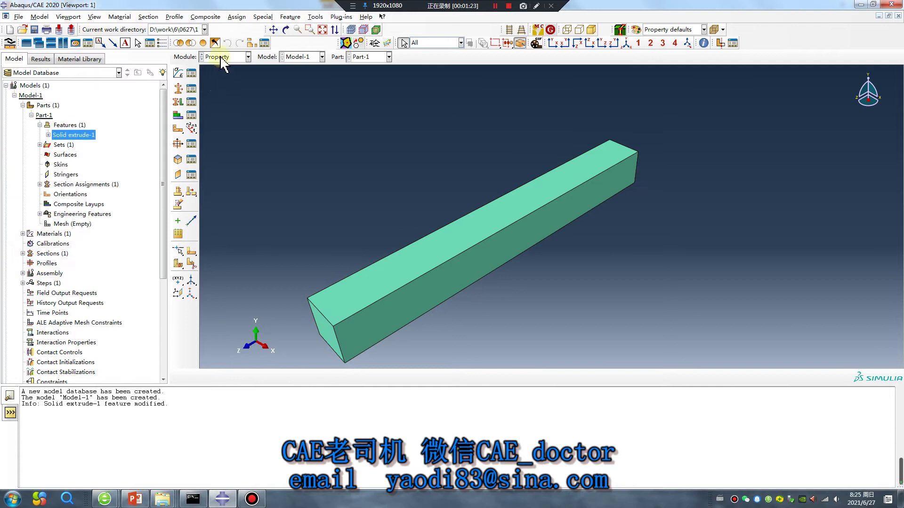
{"action": "left_click", "coordinate": [225, 57]}
- Add an instance of Part-1 to the assembly
{"action": "left_click", "coordinate": [214, 88]}
{"action": "left_click", "coordinate": [178, 73]}
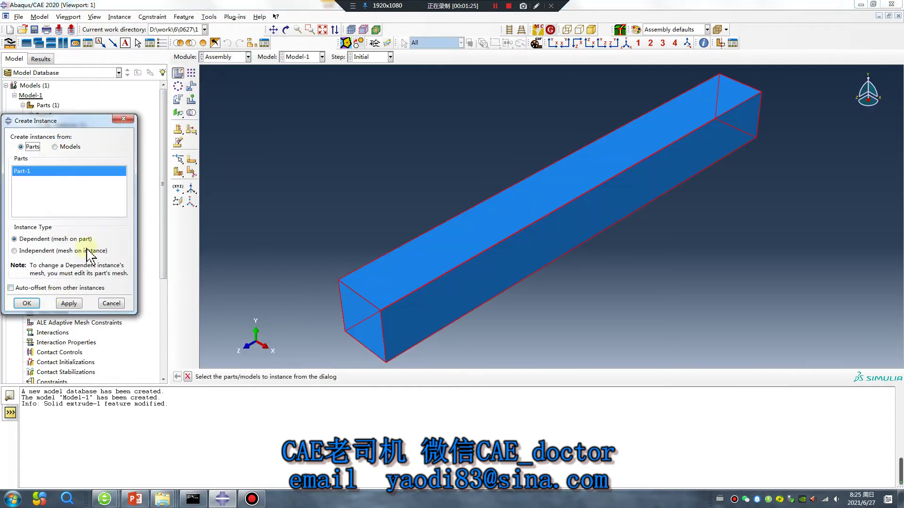
{"action": "left_click", "coordinate": [34, 304]}
{"action": "left_click", "coordinate": [225, 56]}
- Create Step-1 as a linear perturbation Frequency step requesting 30 eigenvalues
{"action": "left_click", "coordinate": [214, 99]}
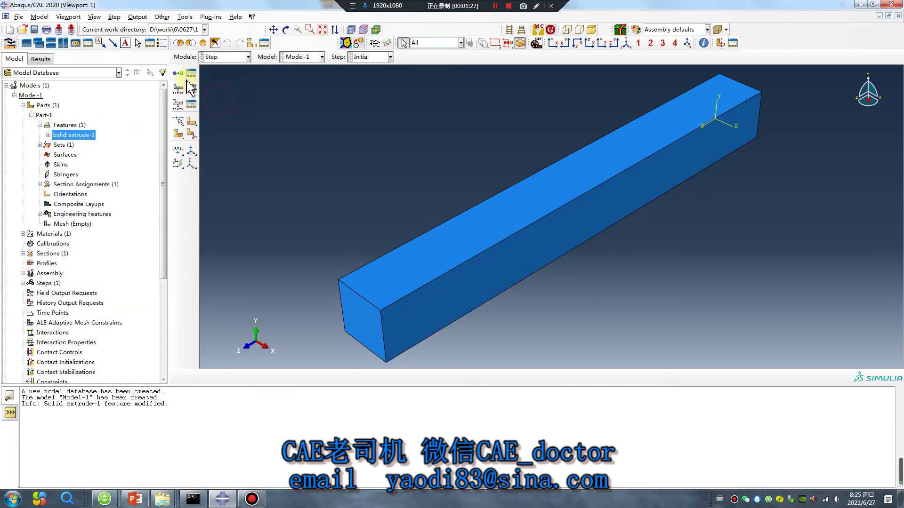
{"action": "left_click", "coordinate": [178, 73]}
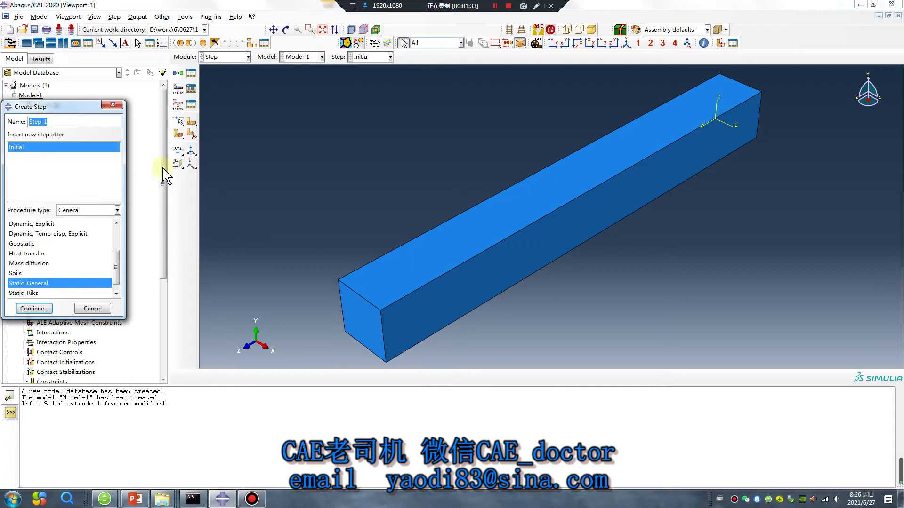
{"action": "left_click", "coordinate": [91, 211]}
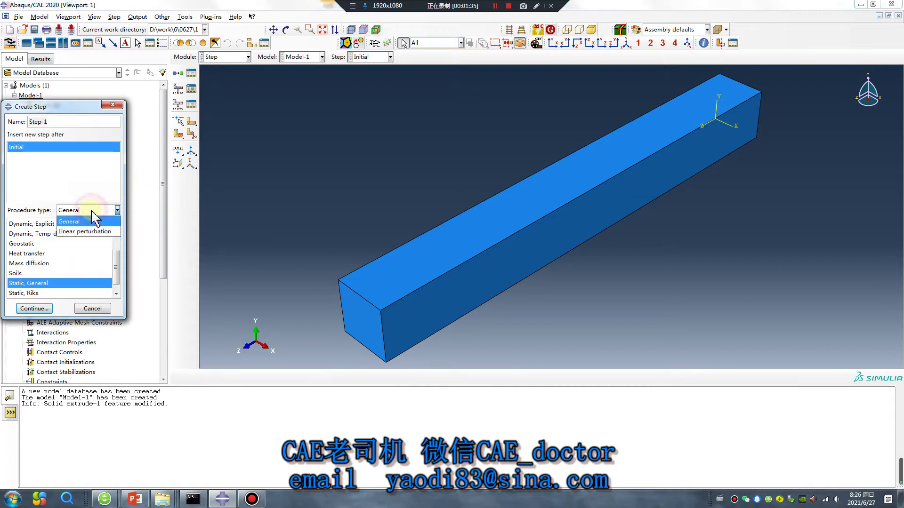
{"action": "left_click", "coordinate": [87, 227]}
{"action": "left_click", "coordinate": [29, 234]}
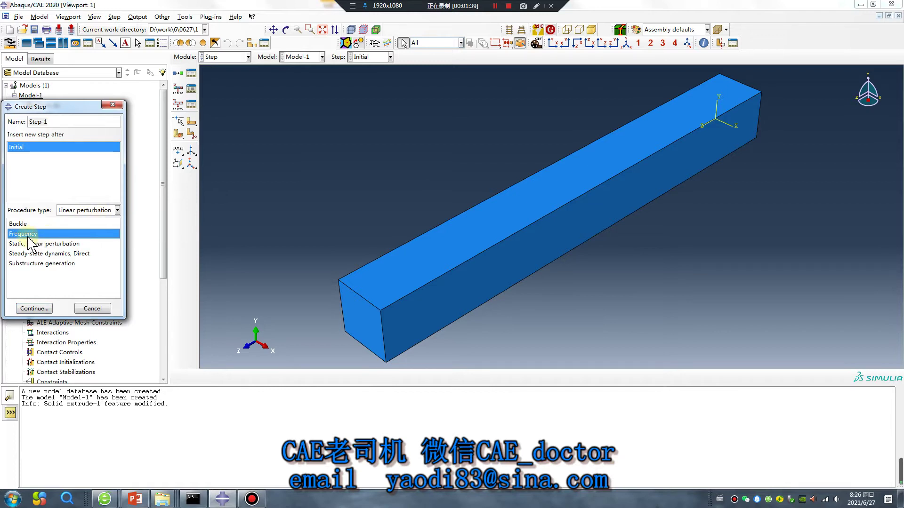
{"action": "left_click", "coordinate": [34, 309]}
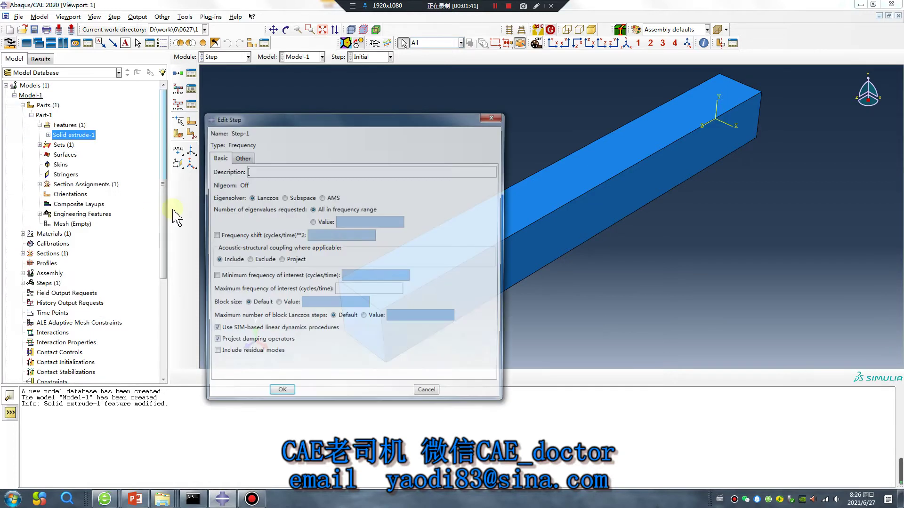
{"action": "left_click", "coordinate": [316, 223]}
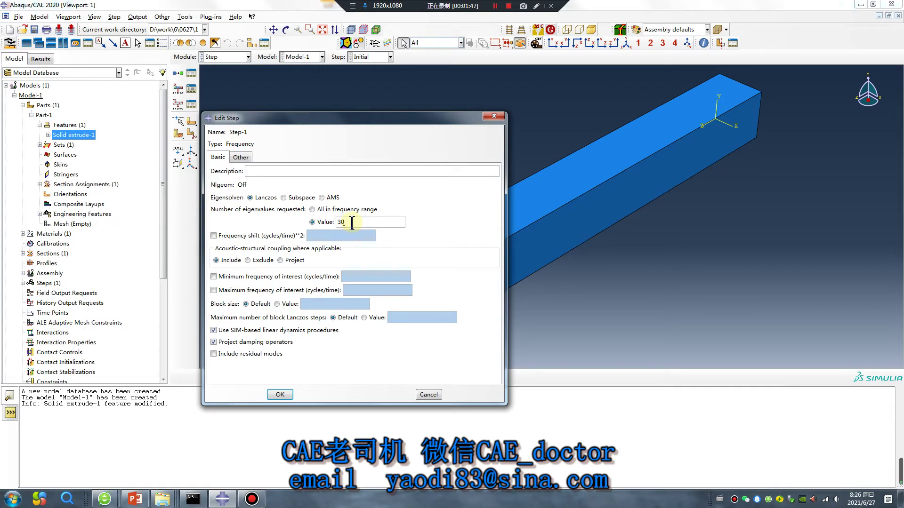
{"action": "left_click", "coordinate": [280, 395]}
- Seed Part-1 with approximate global size 1, replacing the default size 2
{"action": "left_click", "coordinate": [230, 57]}
{"action": "left_click", "coordinate": [221, 126]}
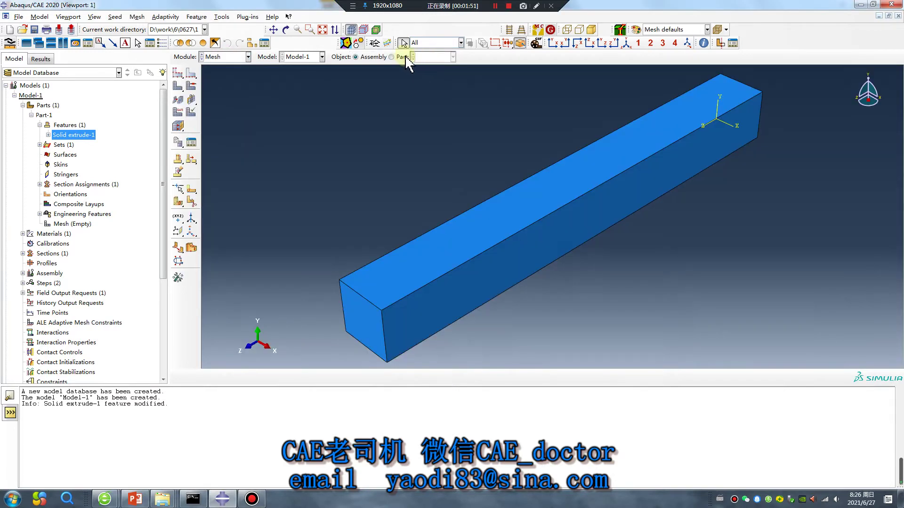
{"action": "left_click", "coordinate": [178, 72]}
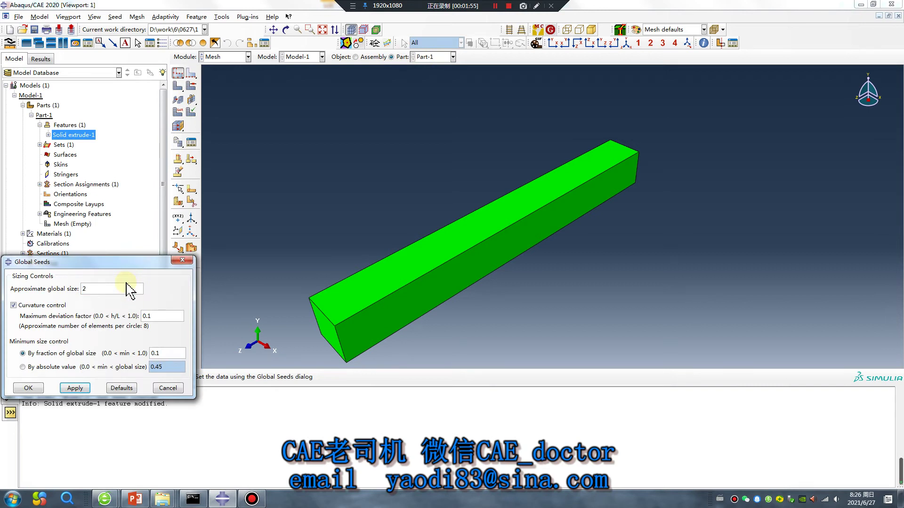
{"action": "left_click", "coordinate": [82, 390]}
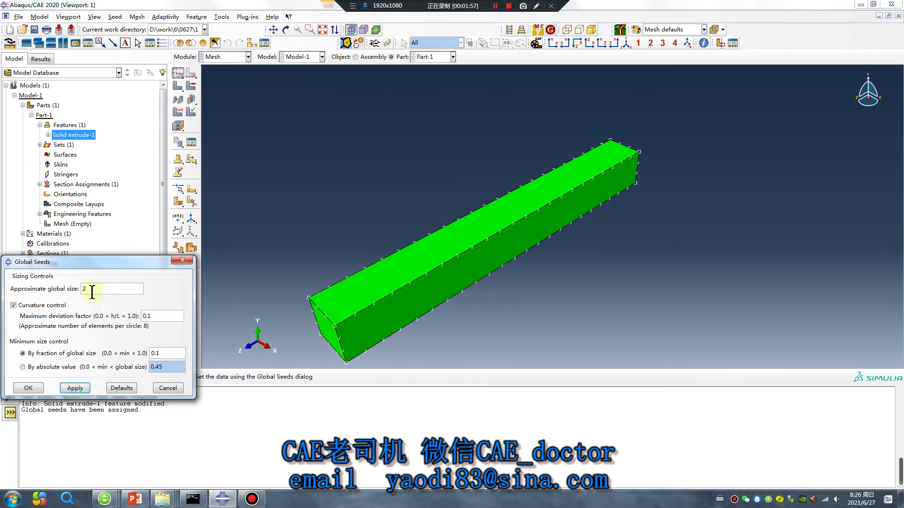
{"action": "double_click", "coordinate": [81, 290]}
{"action": "type", "text": "1"}
{"action": "left_click", "coordinate": [75, 388]}
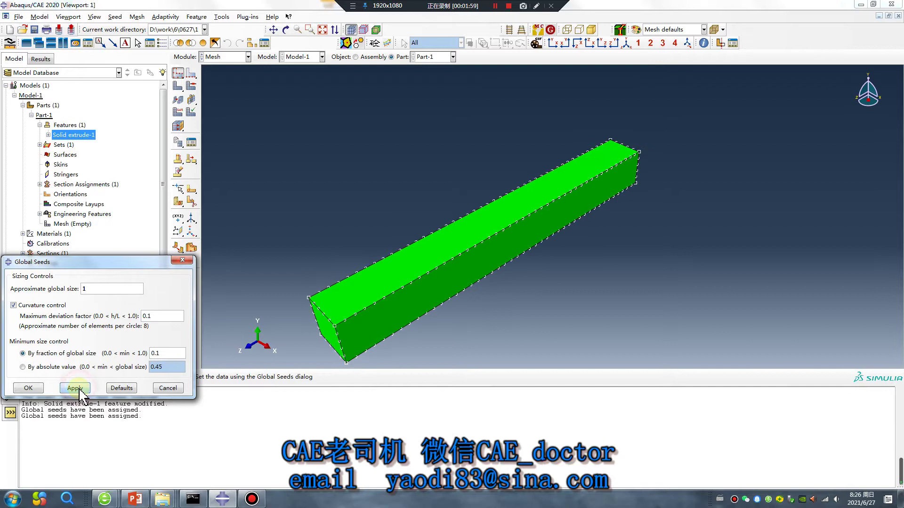
{"action": "left_click", "coordinate": [28, 388]}
- Set hex structured mesh controls and stiffness hourglass control for the beam's elements
{"action": "left_click", "coordinate": [178, 86]}
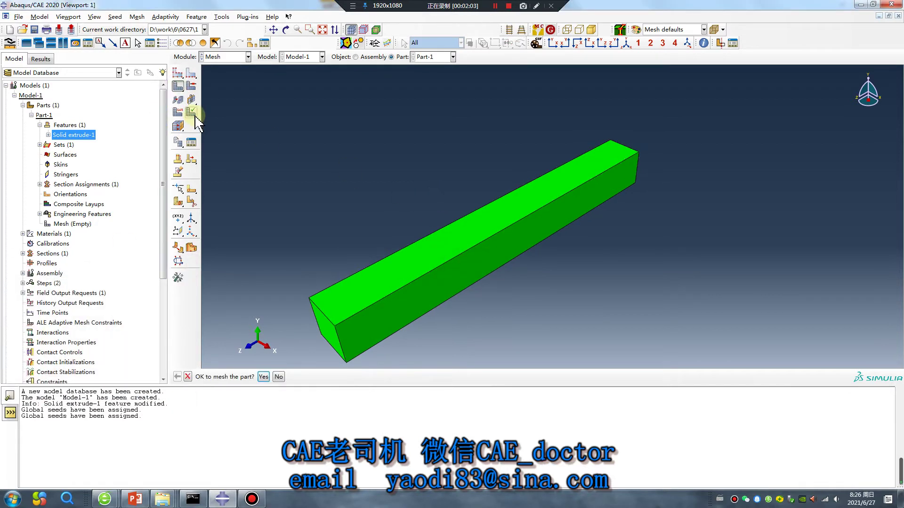
{"action": "left_click", "coordinate": [190, 86]}
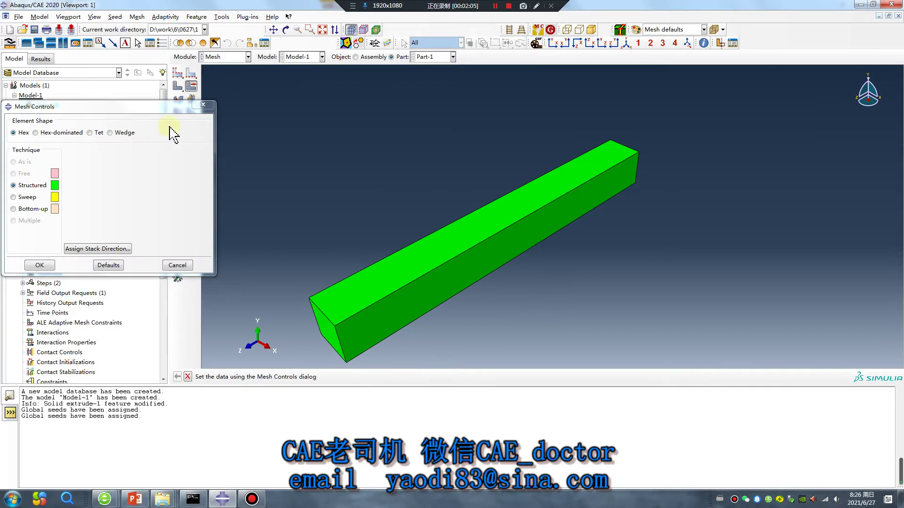
{"action": "left_click", "coordinate": [40, 265]}
{"action": "left_click", "coordinate": [178, 111]}
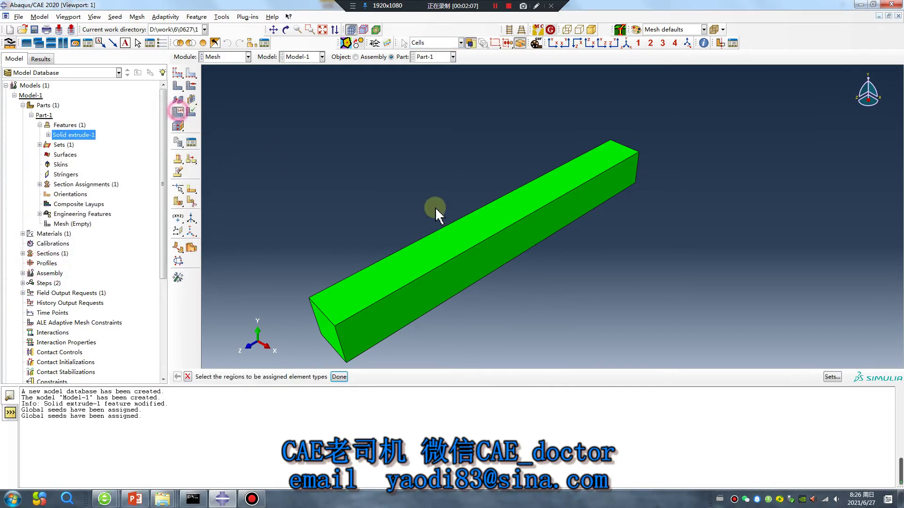
{"action": "left_click", "coordinate": [436, 210]}
{"action": "middle_click", "coordinate": [561, 290]}
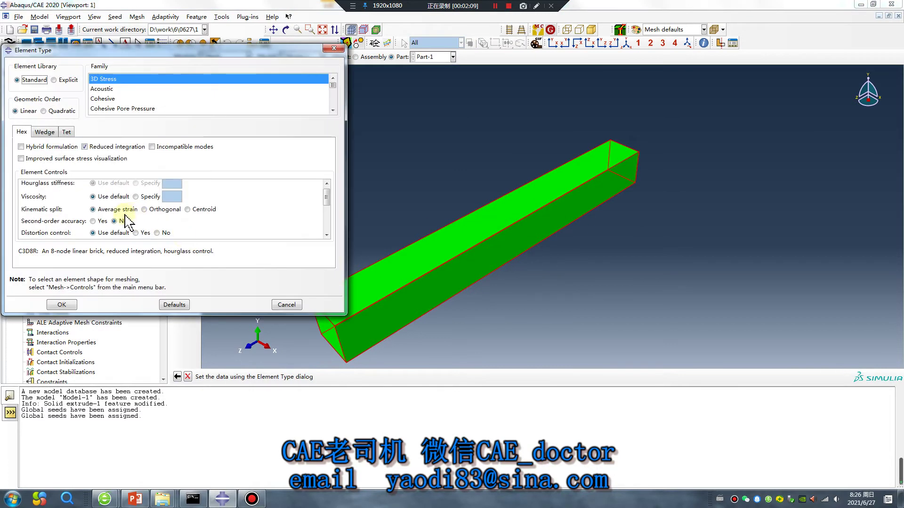
{"action": "scroll", "coordinate": [136, 221], "scroll_direction": "down", "scroll_amount": 3}
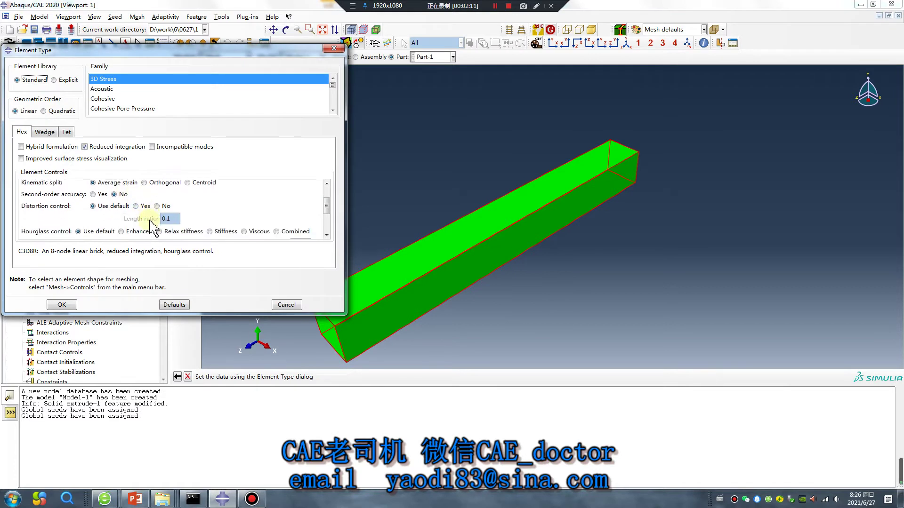
{"action": "left_click", "coordinate": [211, 227]}
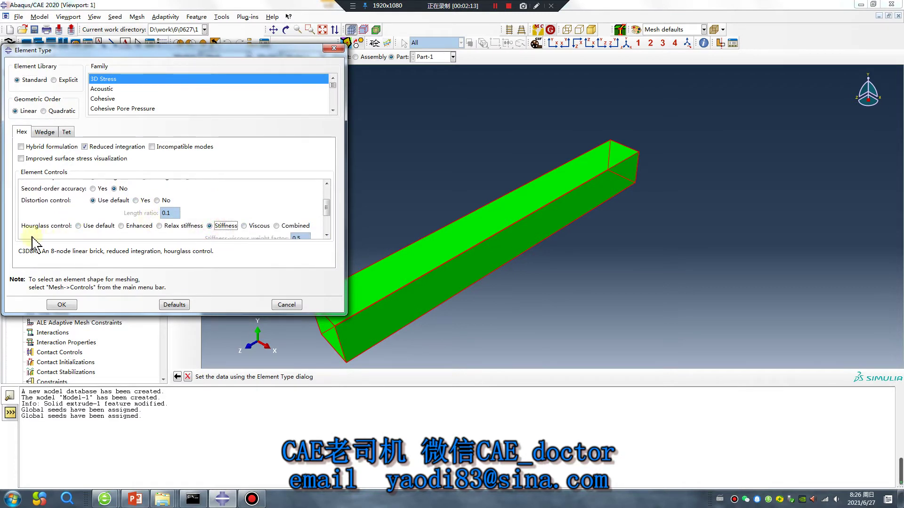
{"action": "left_click", "coordinate": [63, 305]}
- Mesh Part-1 into 1125 hex elements
{"action": "left_click", "coordinate": [178, 100]}
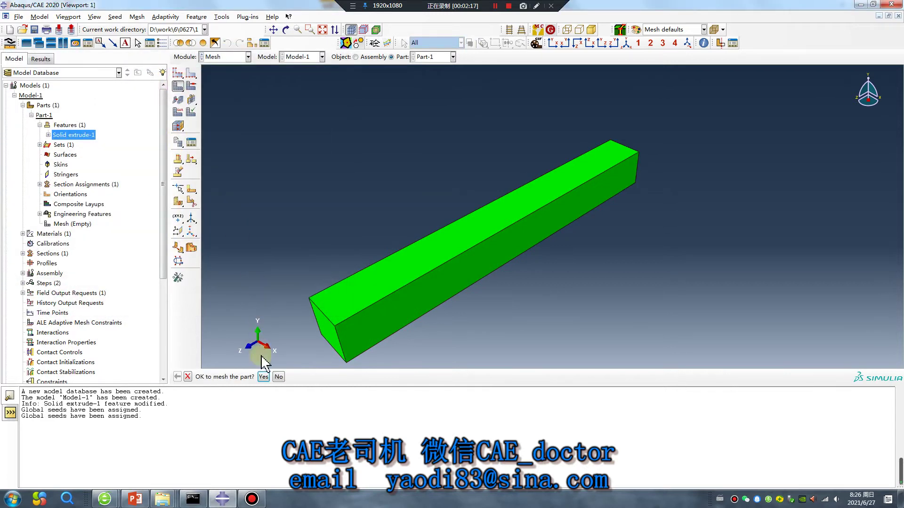
{"action": "left_click", "coordinate": [259, 376]}
{"action": "left_click", "coordinate": [233, 57]}
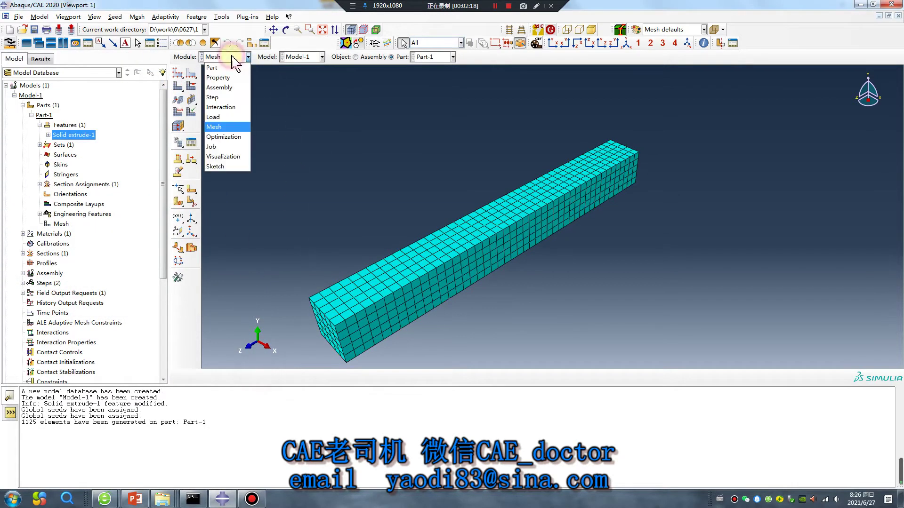
- Create Job-1 set to run in parallel on 10 processors
{"action": "left_click", "coordinate": [231, 147]}
{"action": "left_click", "coordinate": [179, 73]}
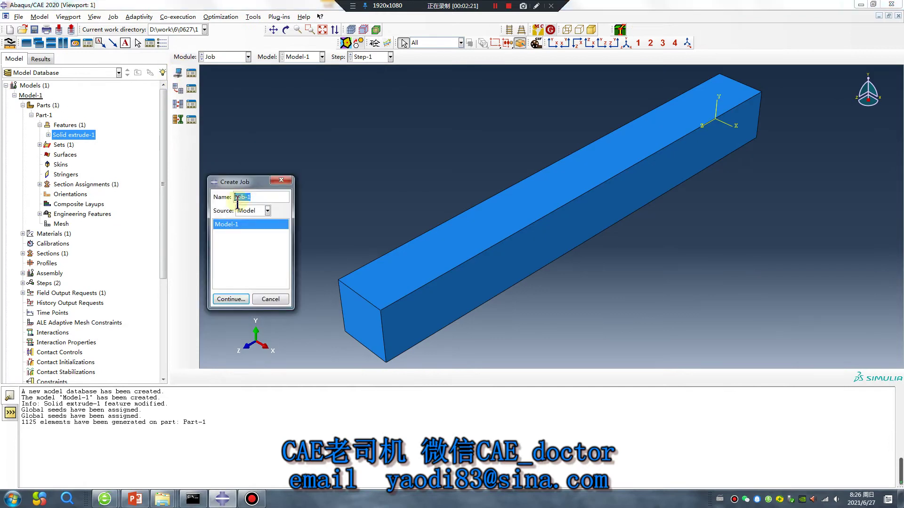
{"action": "left_click", "coordinate": [231, 297]}
{"action": "left_click", "coordinate": [126, 121]}
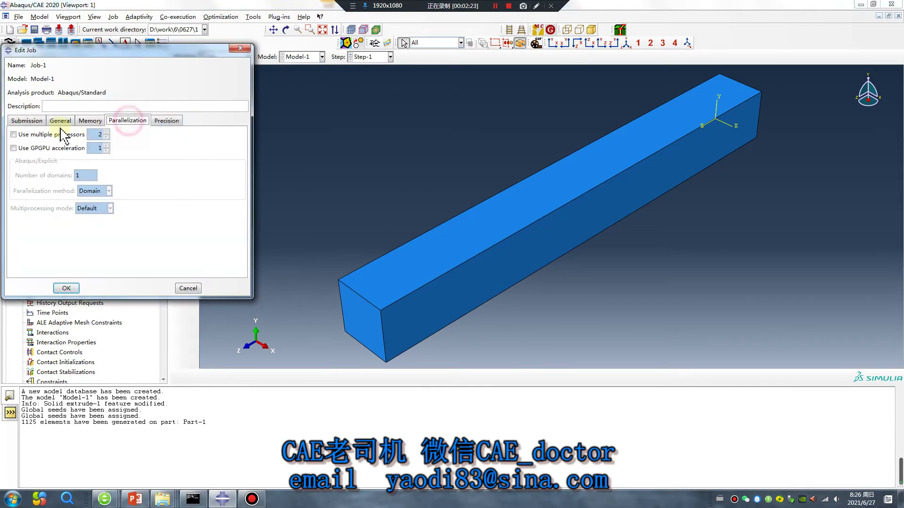
{"action": "left_click", "coordinate": [13, 134]}
{"action": "left_click", "coordinate": [105, 132]}
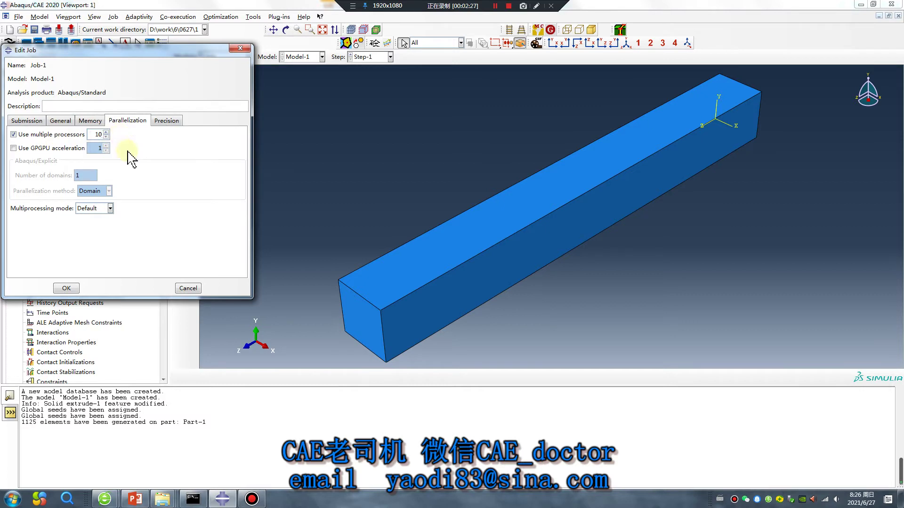
{"action": "left_click", "coordinate": [66, 288]}
- Submit Job-1 from the Job Manager and open its results
{"action": "left_click", "coordinate": [190, 74]}
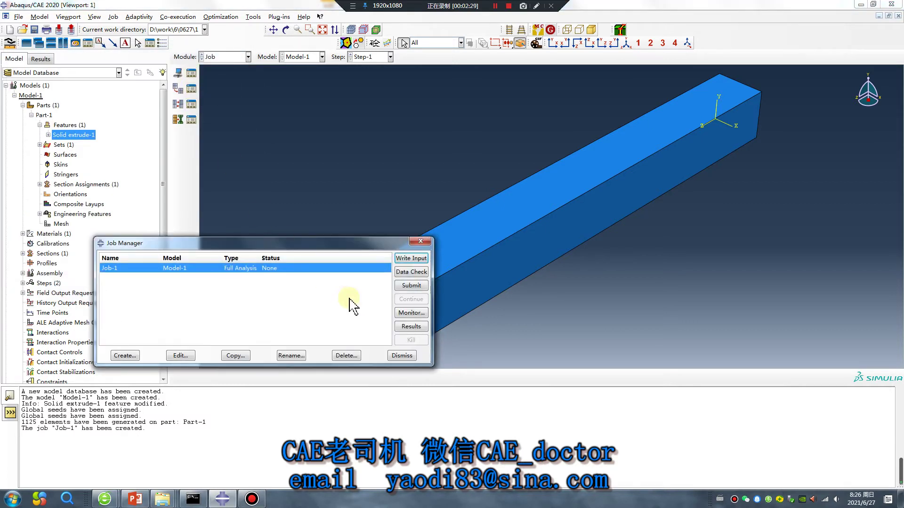
{"action": "left_click", "coordinate": [406, 287]}
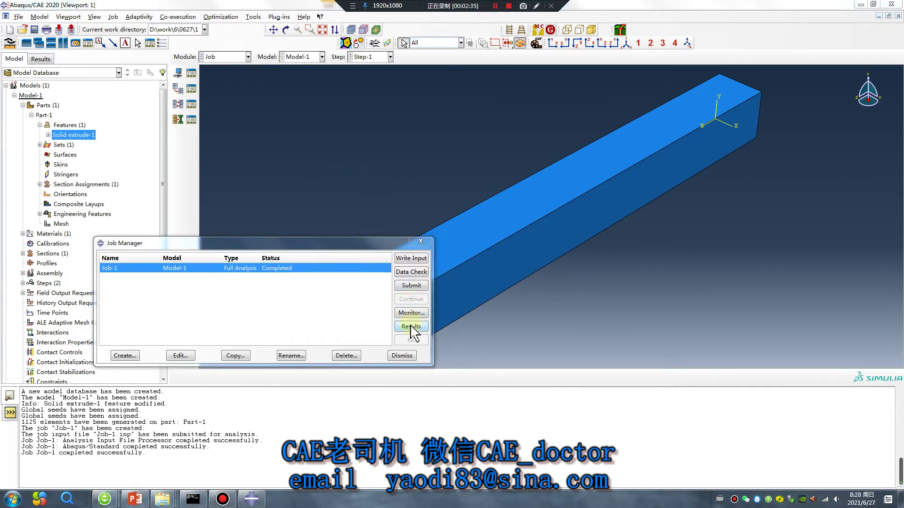
{"action": "left_click", "coordinate": [410, 326]}
- Plot displacement contours on the deformed beam and animate the mode shape briefly
{"action": "left_click", "coordinate": [178, 116]}
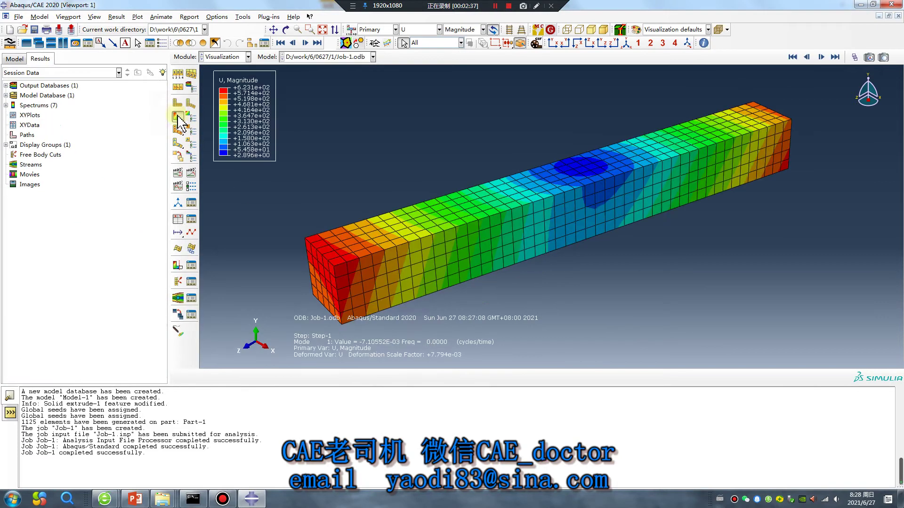
{"action": "left_click", "coordinate": [191, 173]}
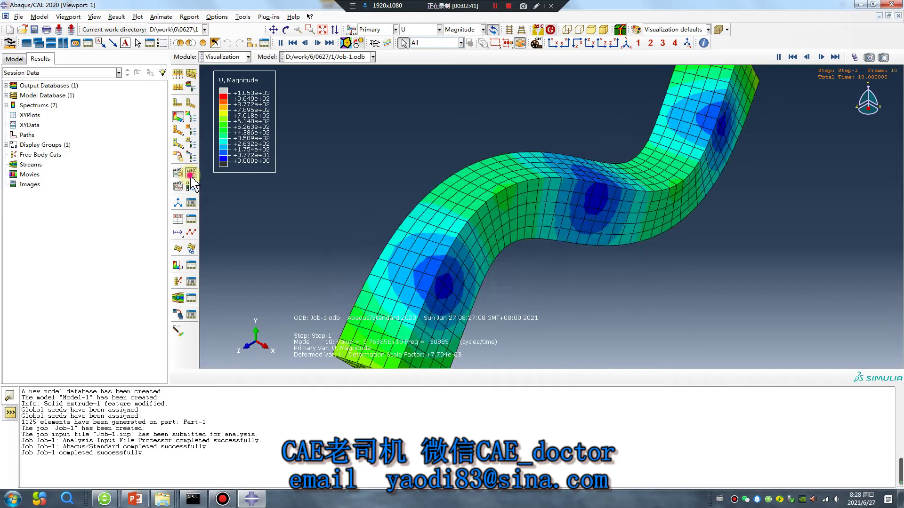
{"action": "left_click", "coordinate": [190, 18]}
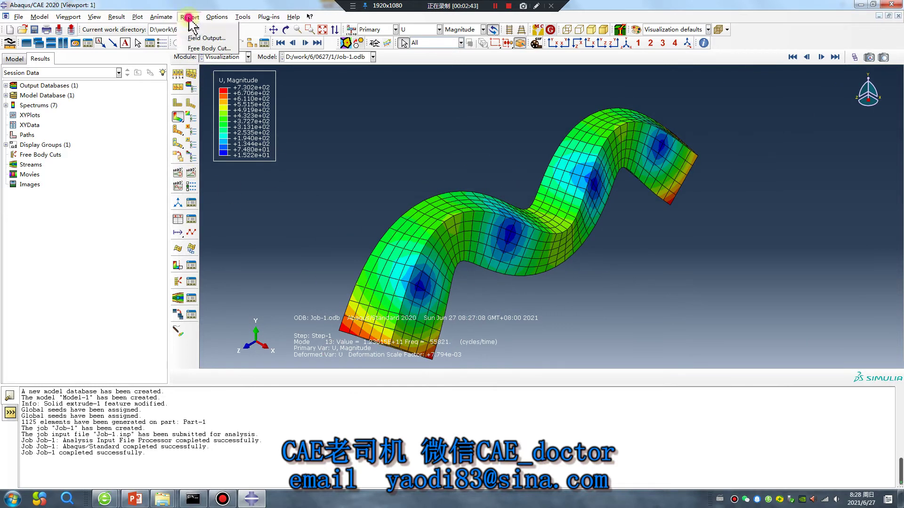
- Switch Common Plot Options to a uniform deformation scale factor, then minimize Abaqus
{"action": "left_click", "coordinate": [221, 27]}
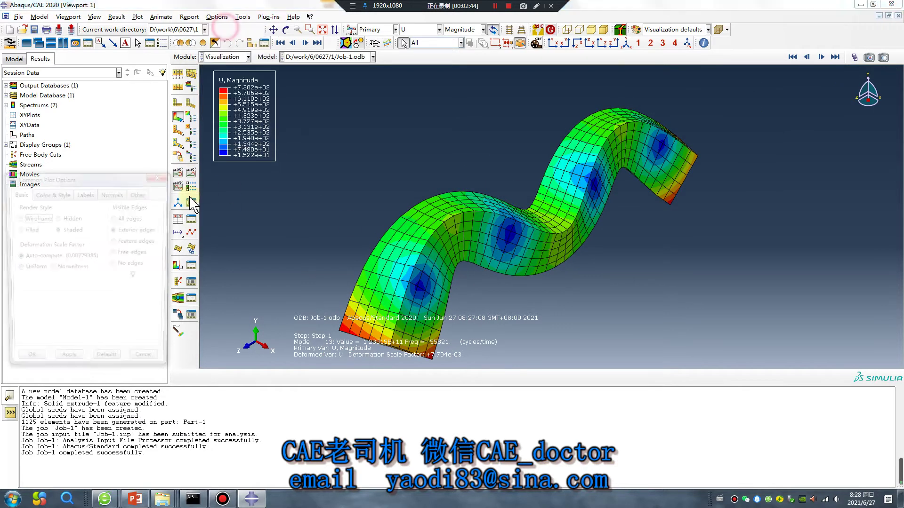
{"action": "left_click", "coordinate": [33, 269]}
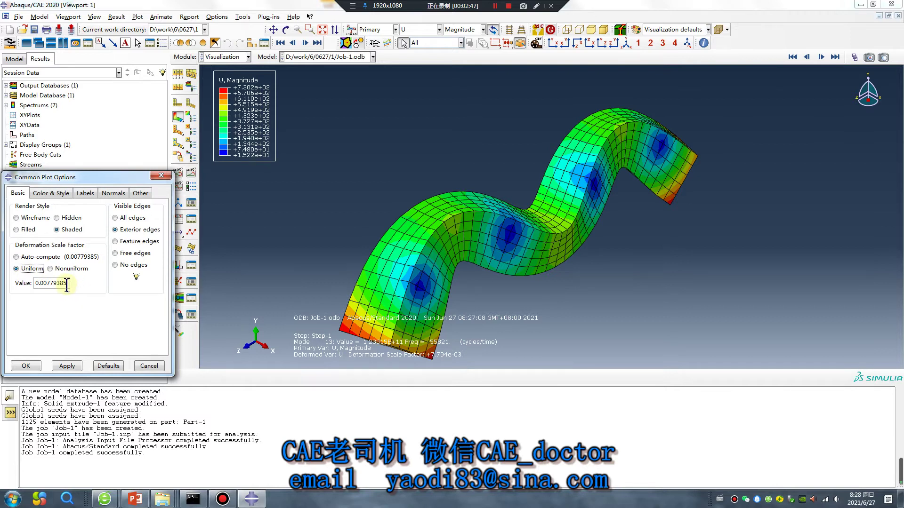
{"action": "left_click_drag", "start_coordinate": [67, 284], "coordinate": [27, 288]}
{"action": "left_click", "coordinate": [161, 175]}
{"action": "left_click", "coordinate": [860, 4]}
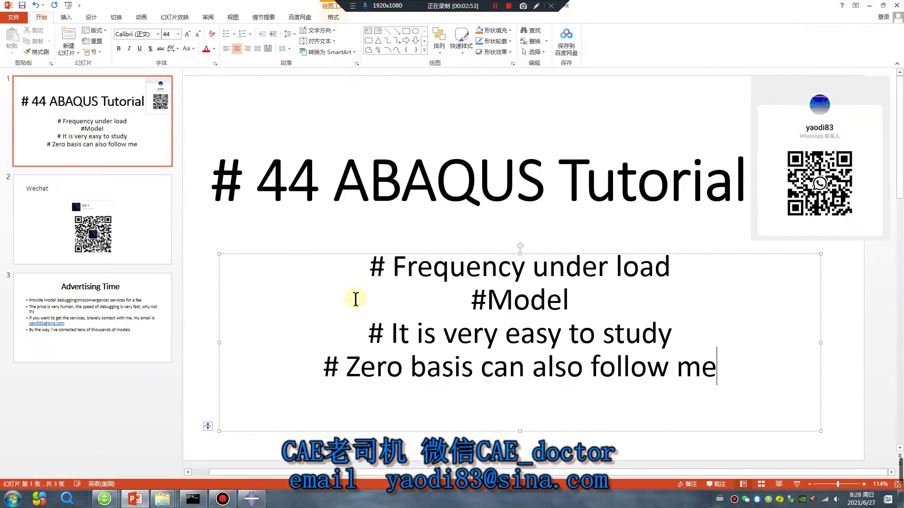
- Browse into 0627\1 and open Job-1.dat with Notepad via Open With
{"action": "mouse_move", "coordinate": [161, 504]}
{"action": "left_click", "coordinate": [163, 450]}
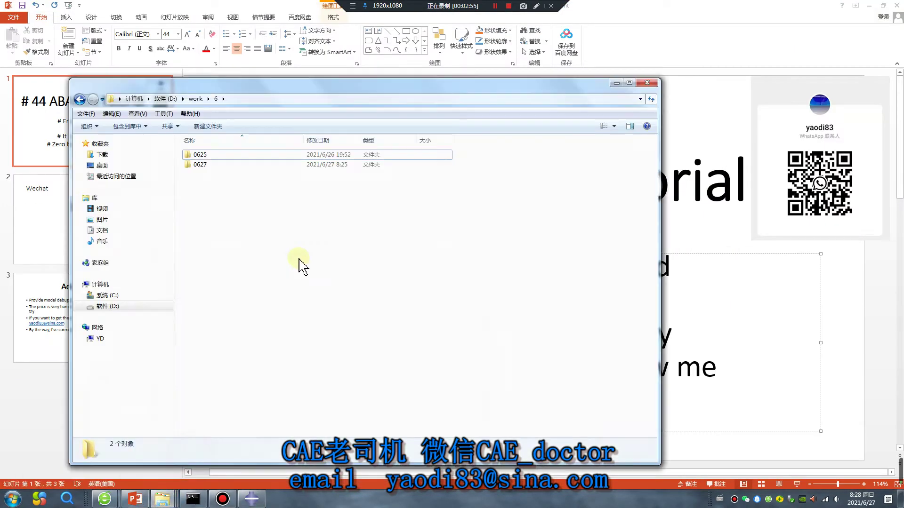
{"action": "left_click", "coordinate": [200, 164]}
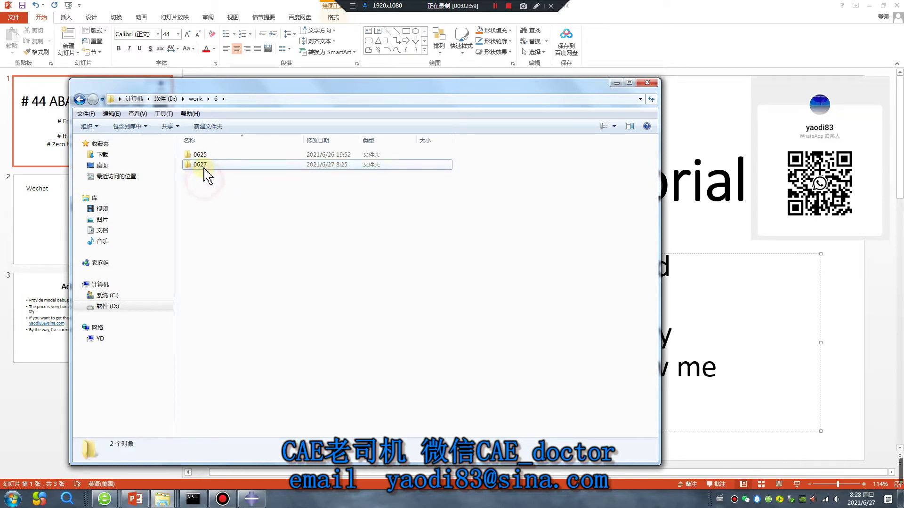
{"action": "double_click", "coordinate": [200, 164]}
{"action": "double_click", "coordinate": [198, 158]}
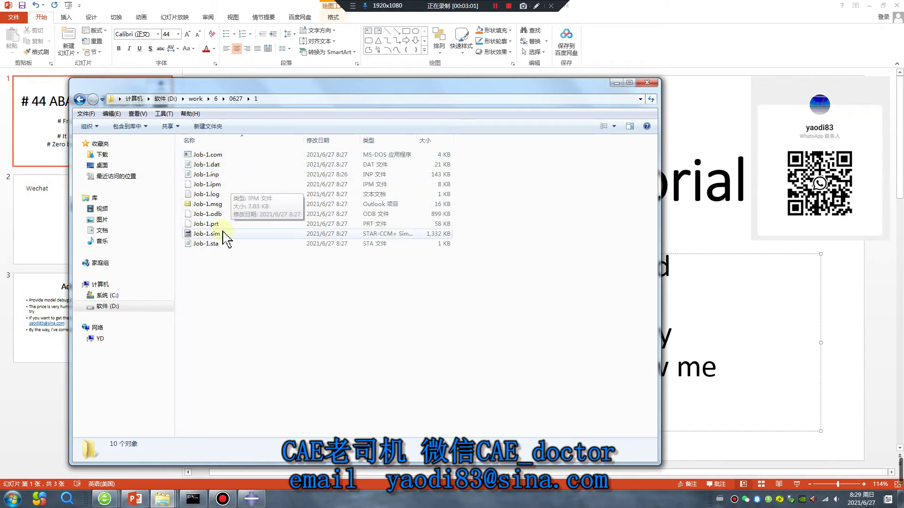
{"action": "left_click", "coordinate": [217, 165]}
{"action": "right_click", "coordinate": [218, 165]}
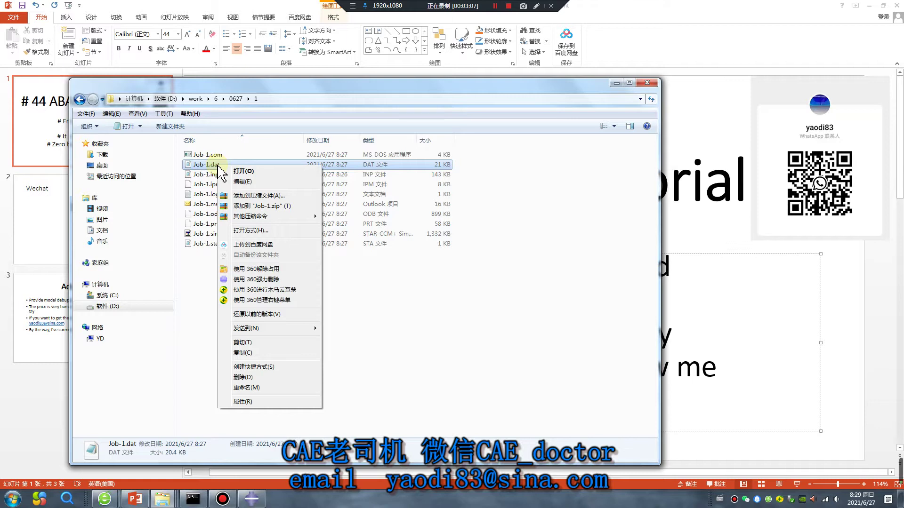
{"action": "left_click", "coordinate": [274, 231]}
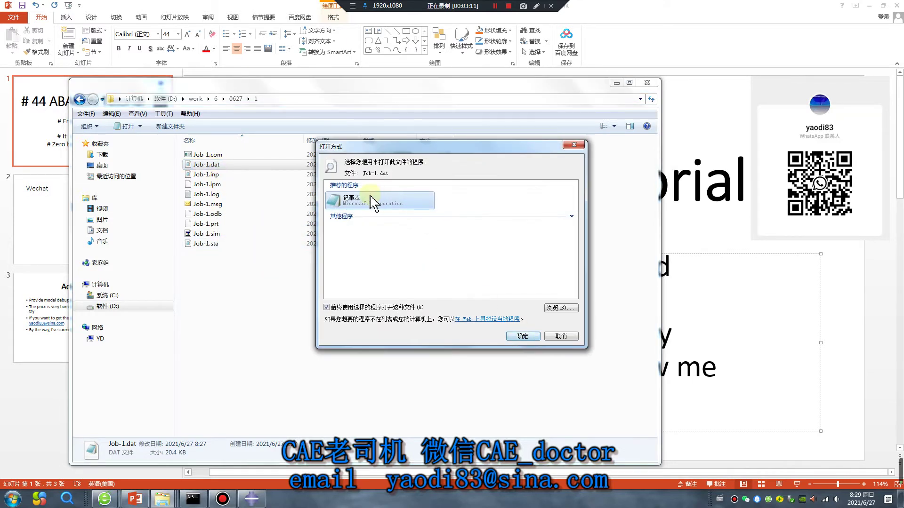
{"action": "left_click", "coordinate": [523, 336]}
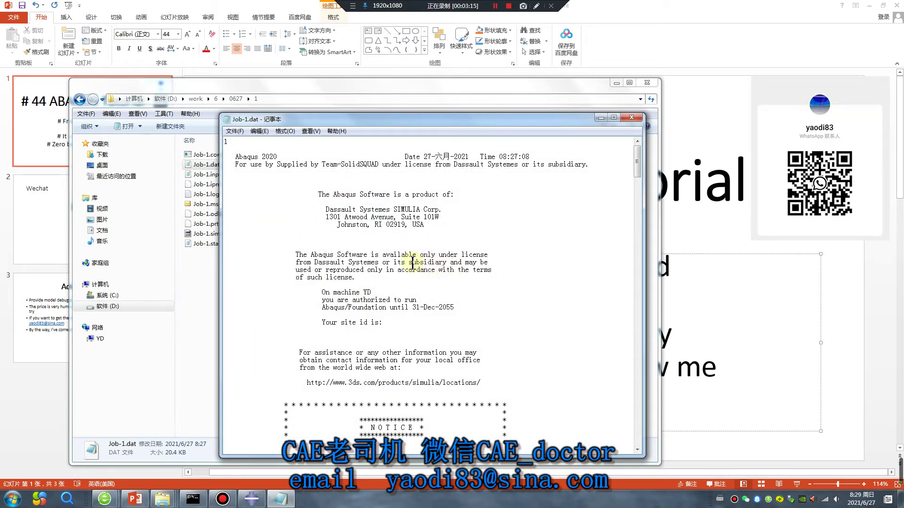
- Scroll down Job-1.dat and highlight the total model mass 8.8762500E-06
{"action": "scroll", "coordinate": [385, 267], "scroll_direction": "down", "scroll_amount": 7}
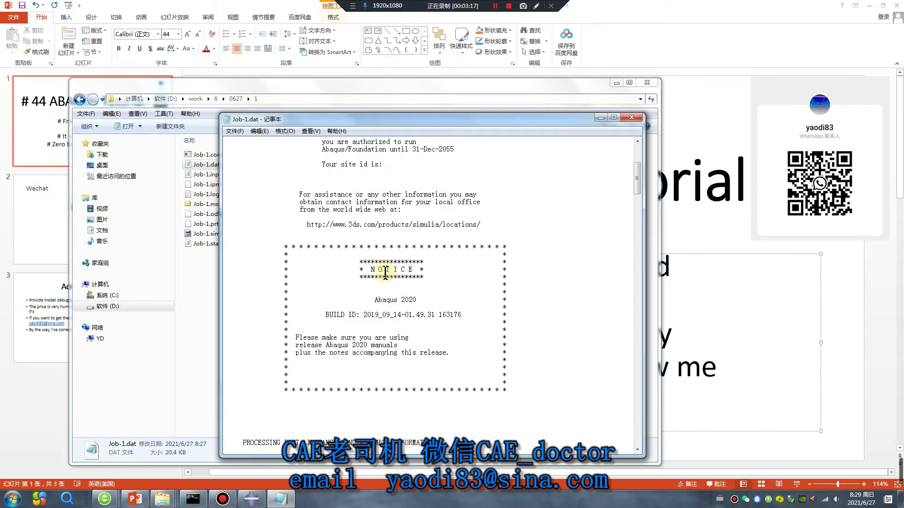
{"action": "scroll", "coordinate": [385, 273], "scroll_direction": "down", "scroll_amount": 6}
{"action": "left_click_drag", "start_coordinate": [638, 192], "coordinate": [640, 210]}
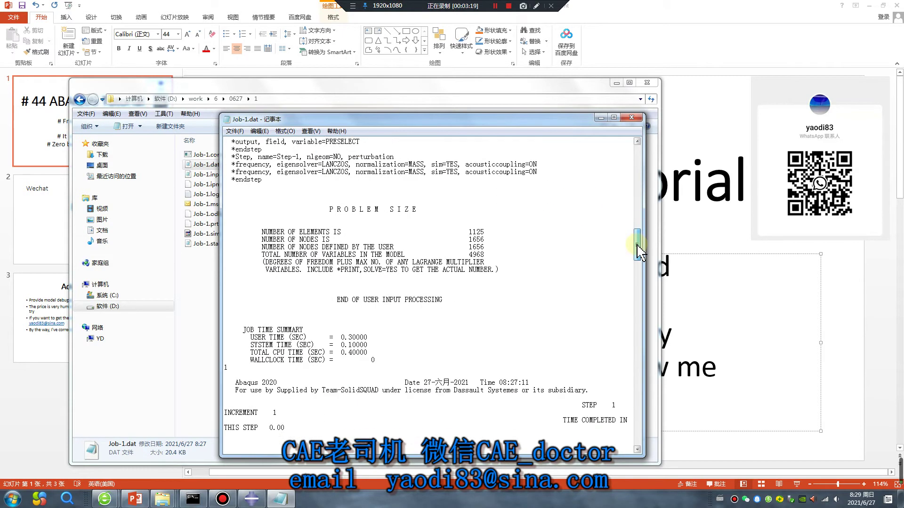
{"action": "left_click_drag", "start_coordinate": [636, 244], "coordinate": [640, 288]}
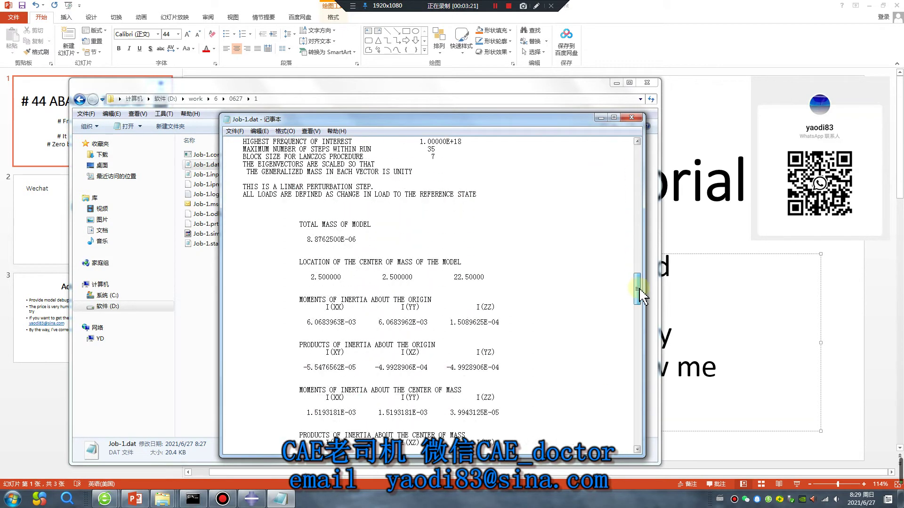
{"action": "left_click_drag", "start_coordinate": [361, 241], "coordinate": [303, 242]}
- Highlight the TOTAL effective mass row and mode 3's Y effective mass 1.58846E-06
{"action": "left_click_drag", "start_coordinate": [637, 288], "coordinate": [652, 418]}
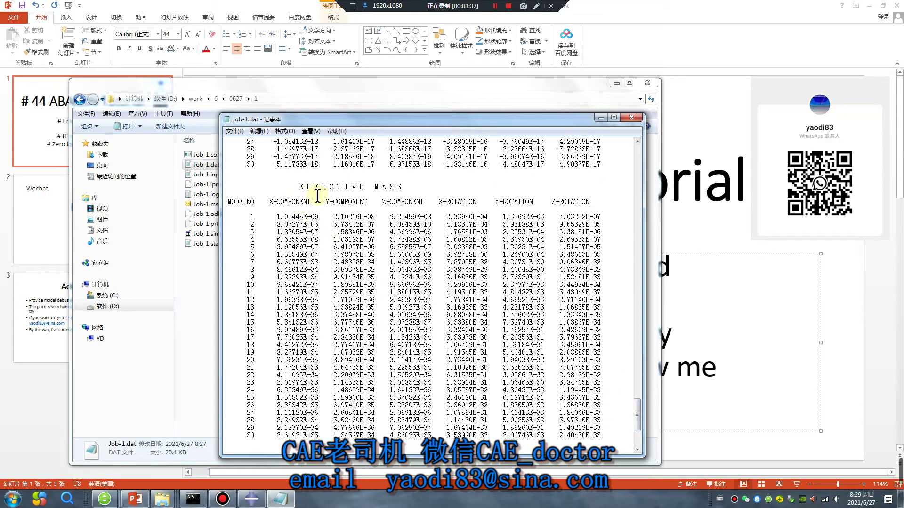
{"action": "scroll", "coordinate": [379, 228], "scroll_direction": "down", "scroll_amount": 2}
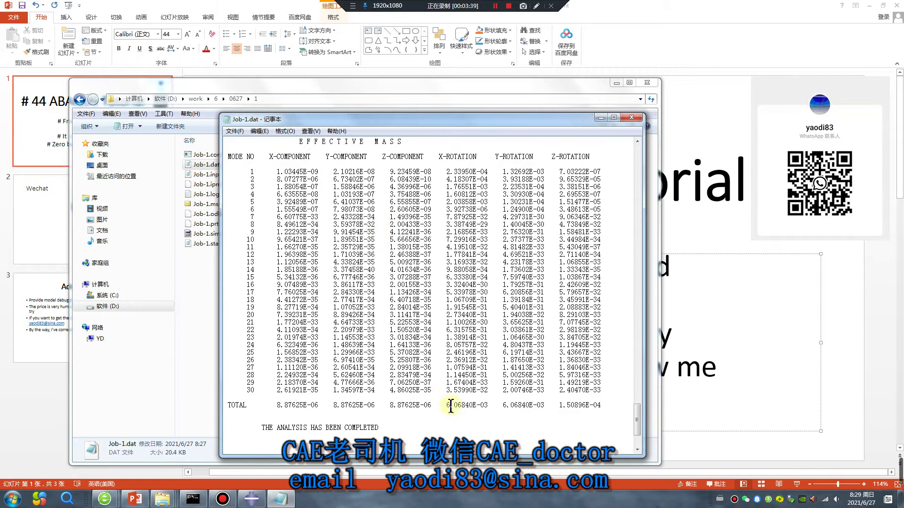
{"action": "left_click_drag", "start_coordinate": [434, 405], "coordinate": [284, 409]}
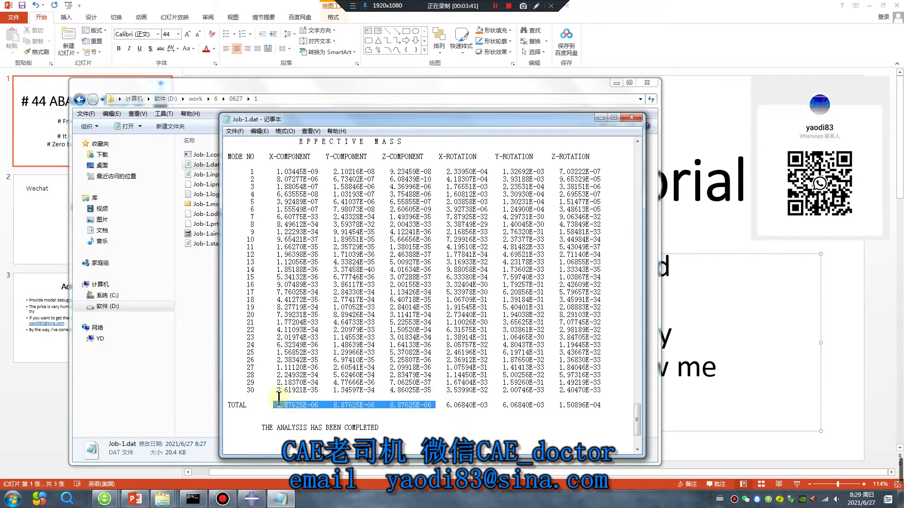
{"action": "left_click", "coordinate": [351, 315]}
{"action": "scroll", "coordinate": [356, 308], "scroll_direction": "up", "scroll_amount": 1}
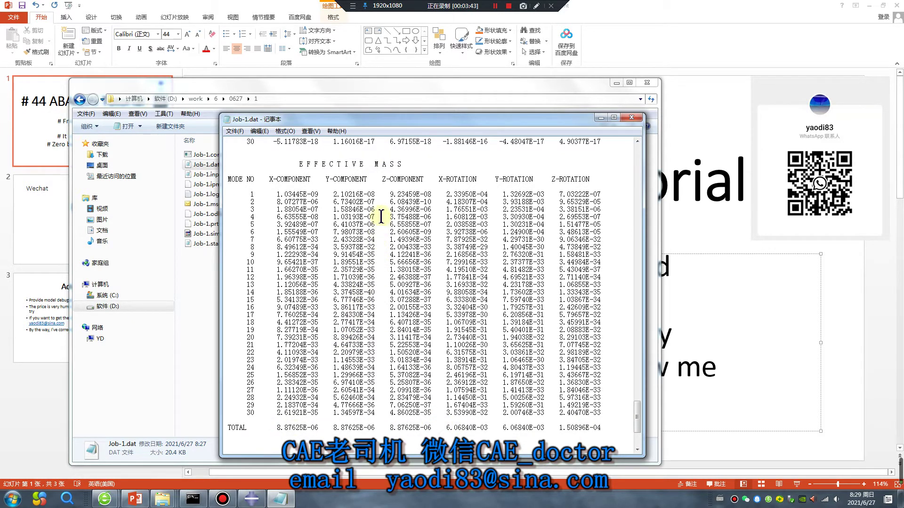
{"action": "left_click_drag", "start_coordinate": [376, 210], "coordinate": [288, 204]}
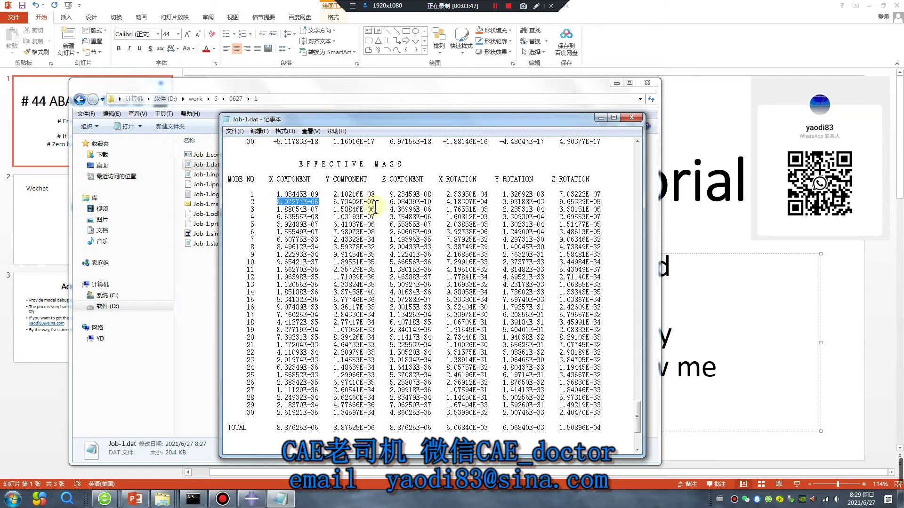
{"action": "left_click_drag", "start_coordinate": [376, 210], "coordinate": [331, 211]}
{"action": "scroll", "coordinate": [344, 282], "scroll_direction": "up", "scroll_amount": 20}
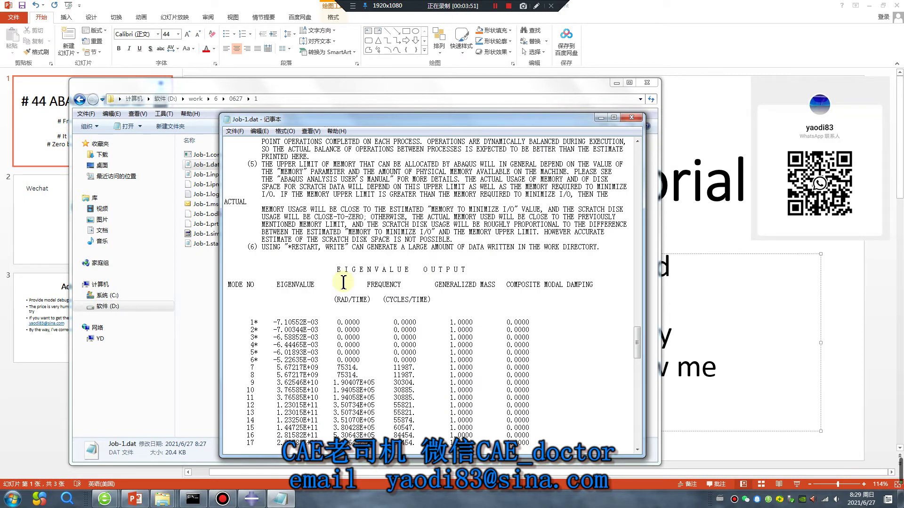
- Scroll Job-1.dat down to the effective mass table and highlight a mode's value
{"action": "scroll", "coordinate": [344, 283], "scroll_direction": "down", "scroll_amount": 1}
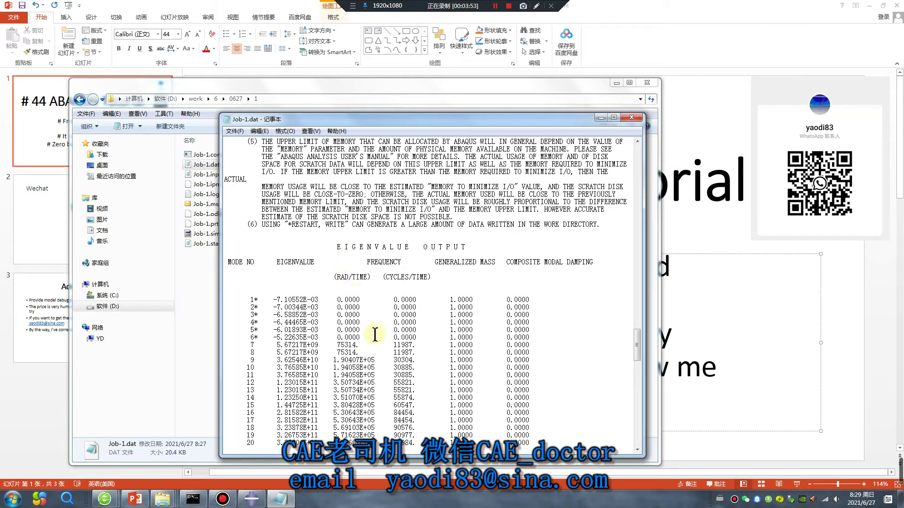
{"action": "scroll", "coordinate": [363, 339], "scroll_direction": "down", "scroll_amount": 1}
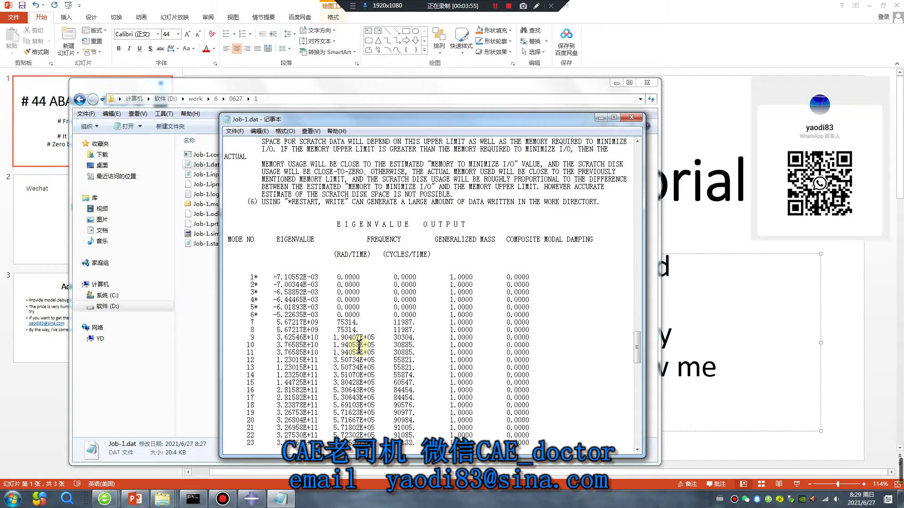
{"action": "scroll", "coordinate": [360, 347], "scroll_direction": "down", "scroll_amount": 18}
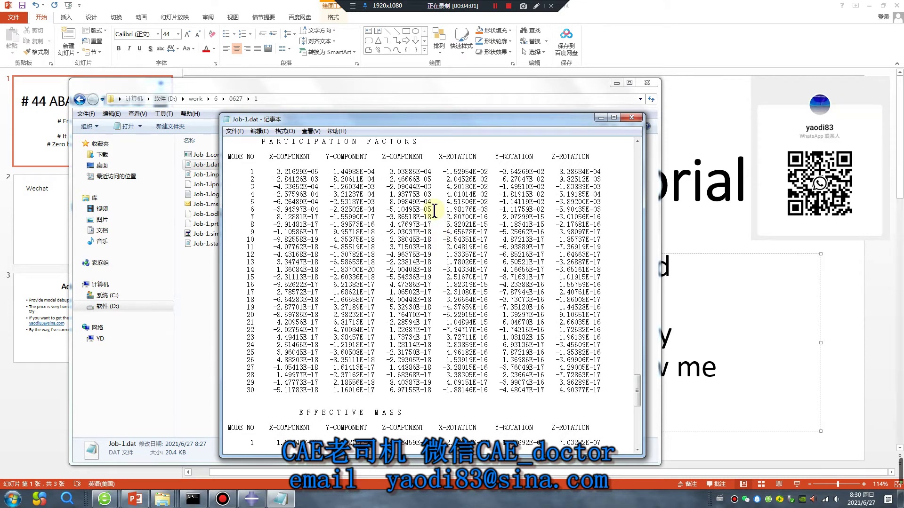
{"action": "scroll", "coordinate": [400, 367], "scroll_direction": "down", "scroll_amount": 9}
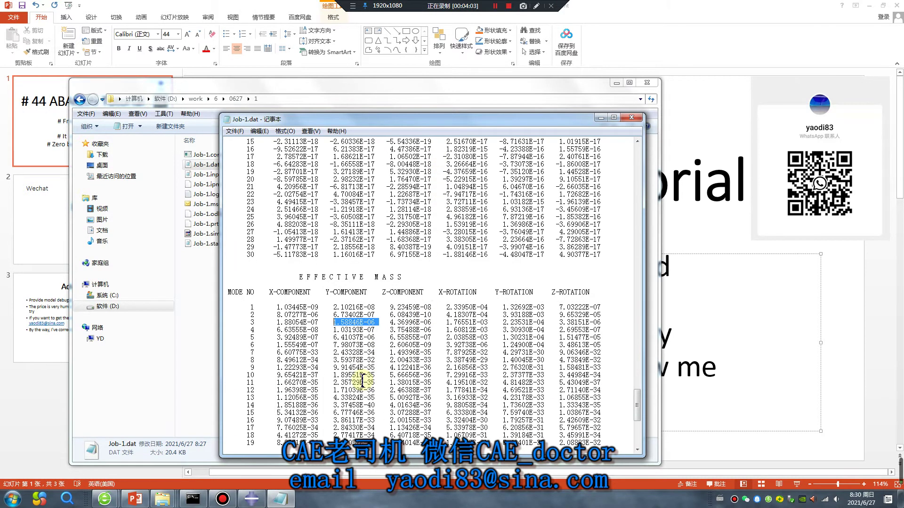
{"action": "left_click_drag", "start_coordinate": [433, 262], "coordinate": [352, 272]}
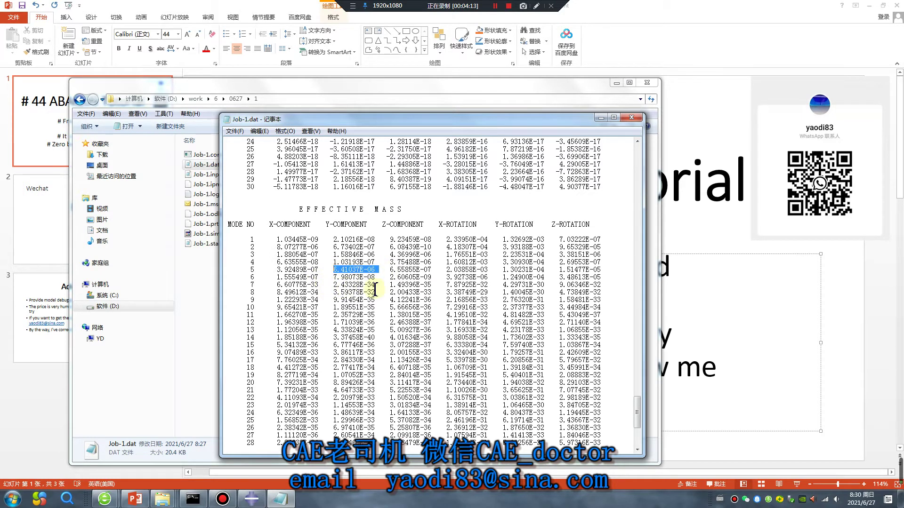
- Highlight the six rigid-body mode rows in the eigenvalue table, then return to Abaqus/CAE
{"action": "scroll", "coordinate": [323, 316], "scroll_direction": "up", "scroll_amount": 20}
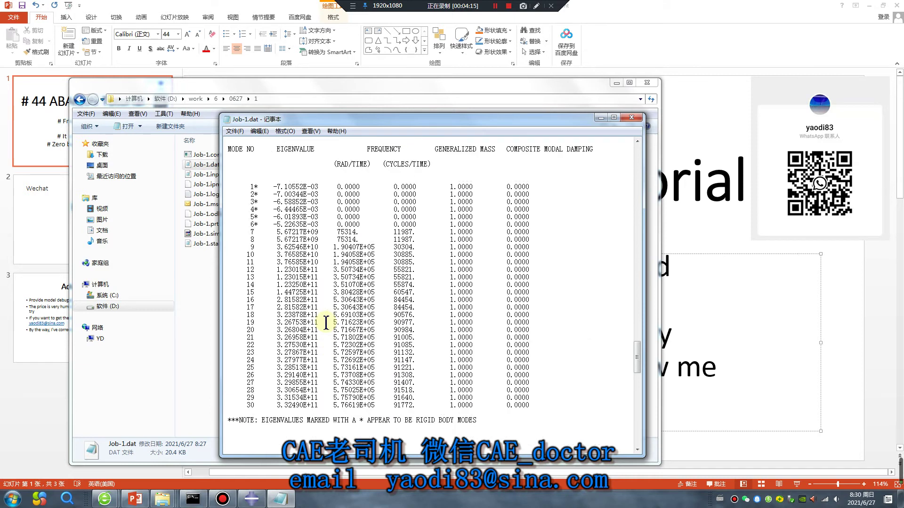
{"action": "left_click_drag", "start_coordinate": [370, 225], "coordinate": [230, 185]}
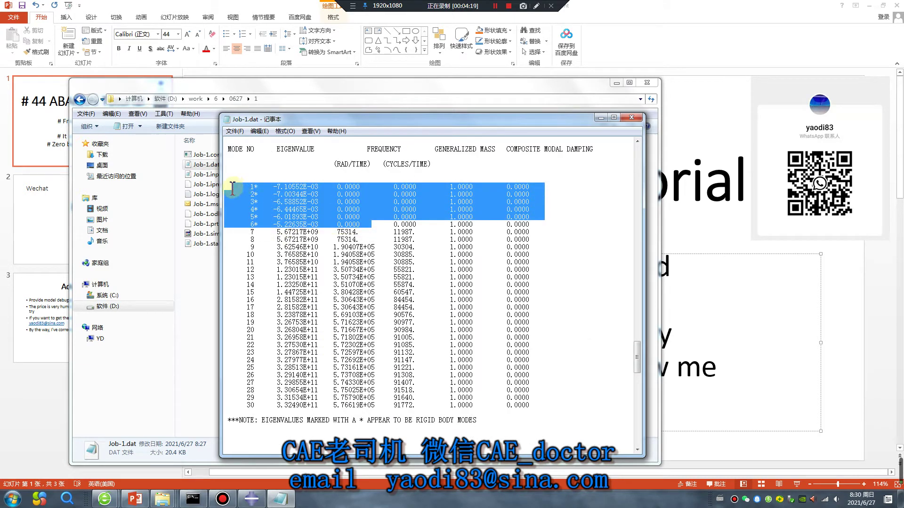
{"action": "scroll", "coordinate": [347, 293], "scroll_direction": "down", "scroll_amount": 19}
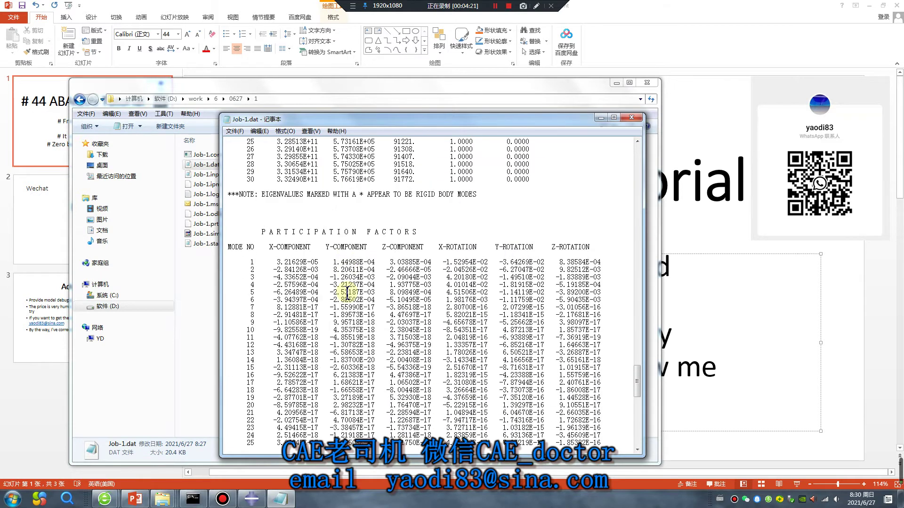
{"action": "scroll", "coordinate": [347, 293], "scroll_direction": "down", "scroll_amount": 7}
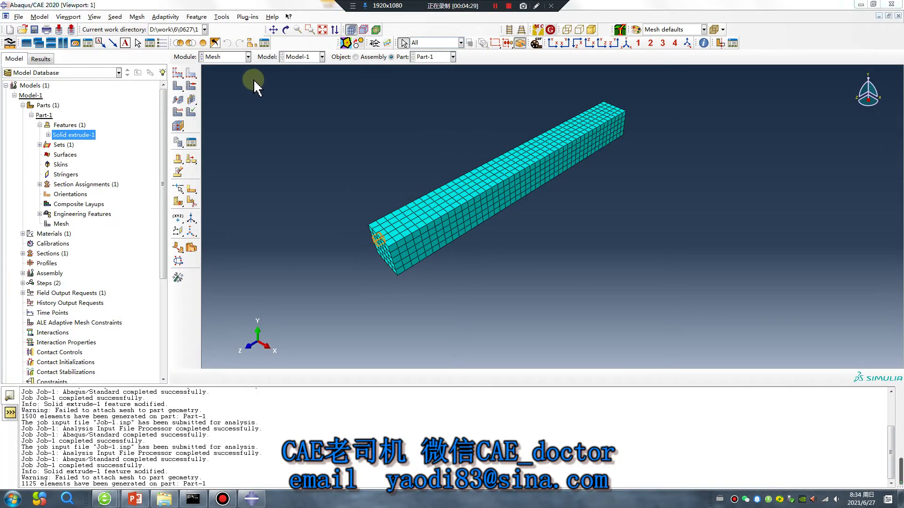
{"action": "left_click", "coordinate": [218, 56]}
- In the Load module, start a Displacement/Rotation boundary condition on the beam's end face
{"action": "left_click", "coordinate": [218, 117]}
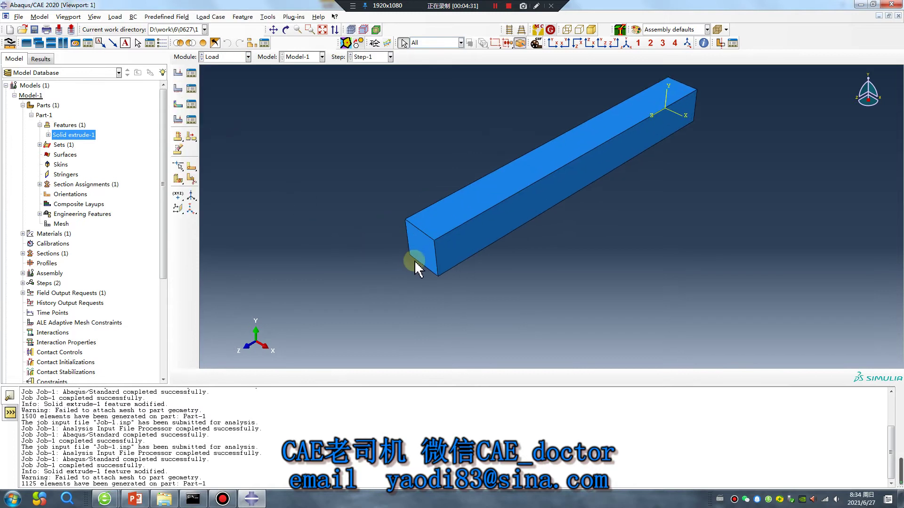
{"action": "left_click_drag", "start_coordinate": [619, 188], "coordinate": [649, 165], "text": "ctrl+alt"}
{"action": "left_click", "coordinate": [197, 104]}
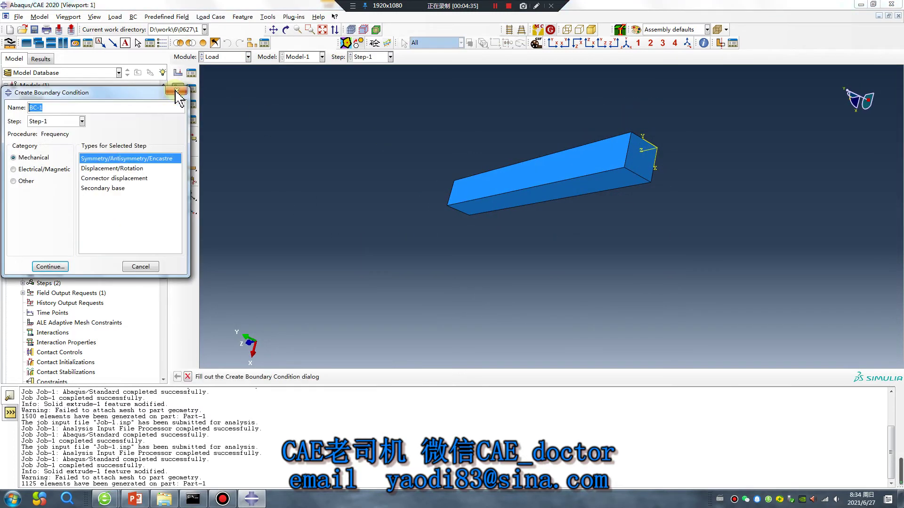
{"action": "left_click", "coordinate": [96, 168]}
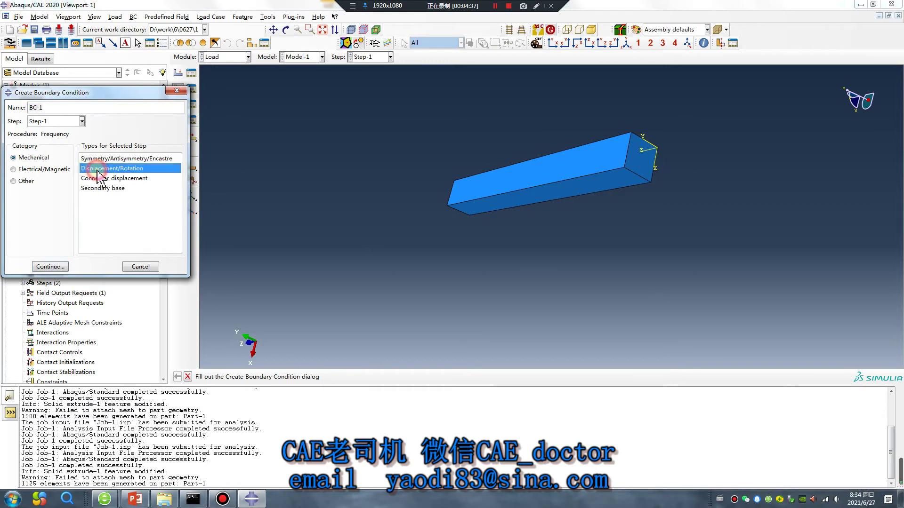
{"action": "left_click", "coordinate": [47, 266]}
{"action": "left_click", "coordinate": [640, 157]}
{"action": "middle_click", "coordinate": [557, 285]}
- Fix U1, U2, U3, UR1, UR2 and UR3 to fully clamp the end face as BC-1
{"action": "left_click", "coordinate": [104, 246]}
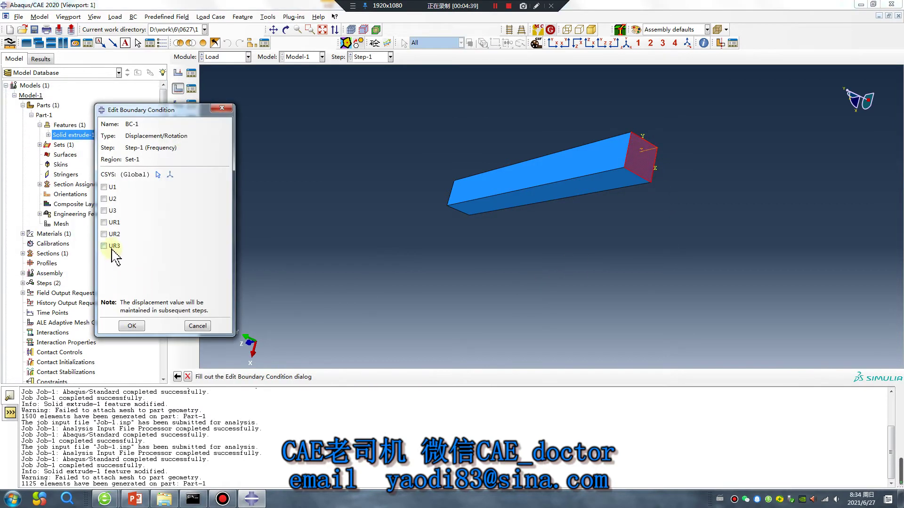
{"action": "left_click", "coordinate": [104, 234]}
{"action": "left_click", "coordinate": [104, 222]}
{"action": "left_click", "coordinate": [104, 211]}
{"action": "left_click", "coordinate": [104, 199]}
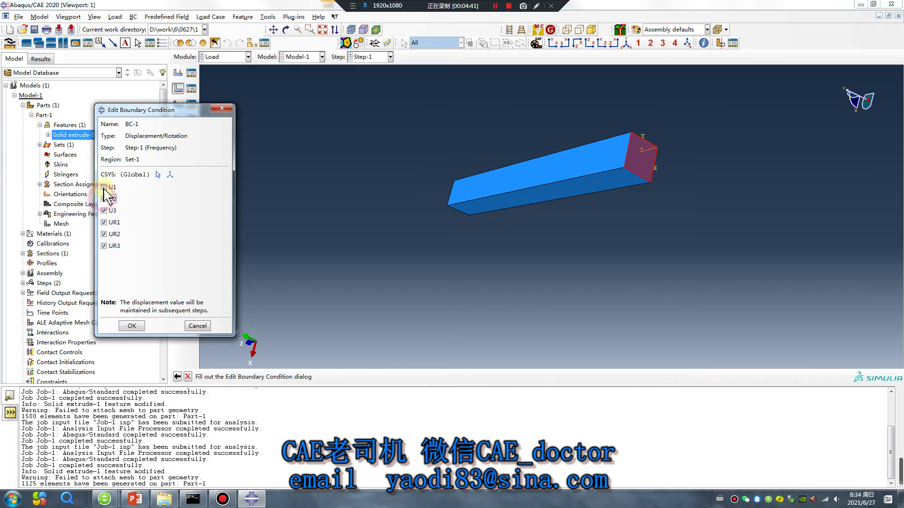
{"action": "left_click", "coordinate": [104, 186]}
{"action": "left_click", "coordinate": [133, 325]}
- Edit frequency Step-1 to use Lanczos with 30 eigenvalues, then switch to the Job module
{"action": "left_click", "coordinate": [226, 57]}
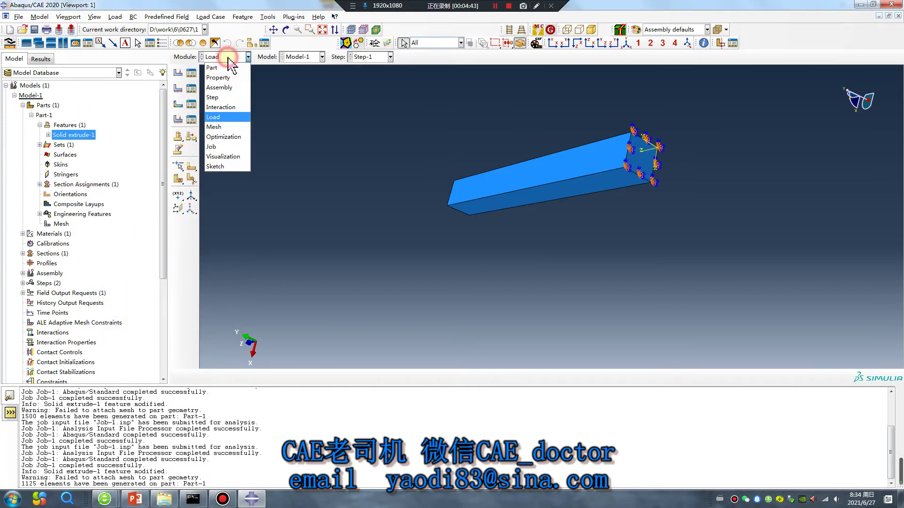
{"action": "left_click", "coordinate": [217, 96]}
{"action": "left_click", "coordinate": [190, 73]}
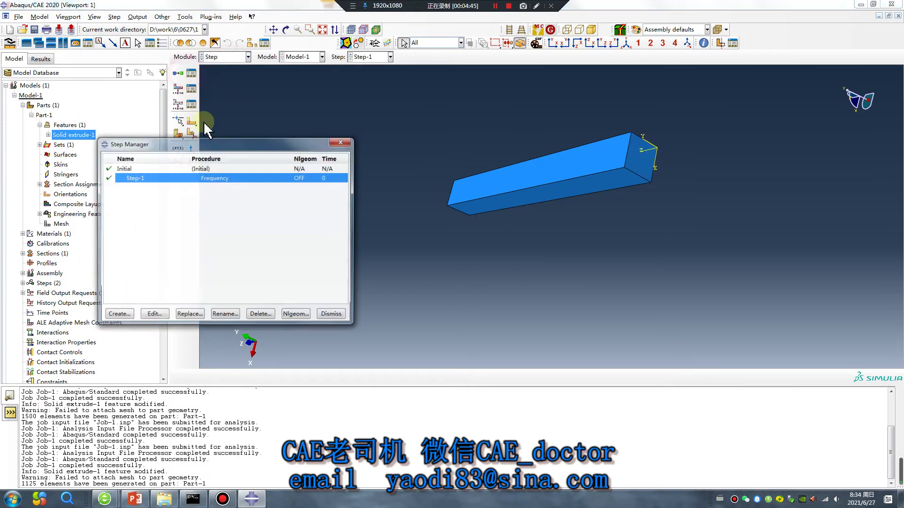
{"action": "double_click", "coordinate": [202, 178]}
{"action": "left_click", "coordinate": [263, 198]}
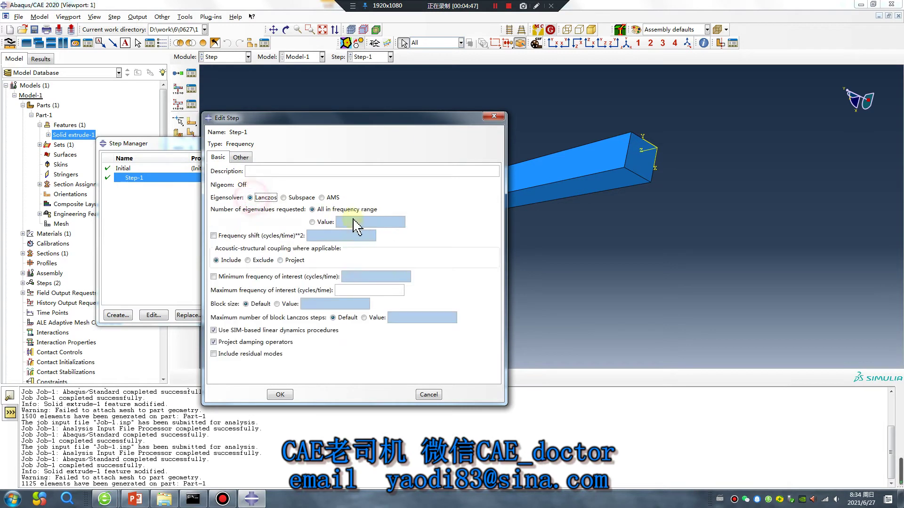
{"action": "left_click", "coordinate": [312, 222]}
{"action": "left_click", "coordinate": [358, 222]}
{"action": "type", "text": "30"}
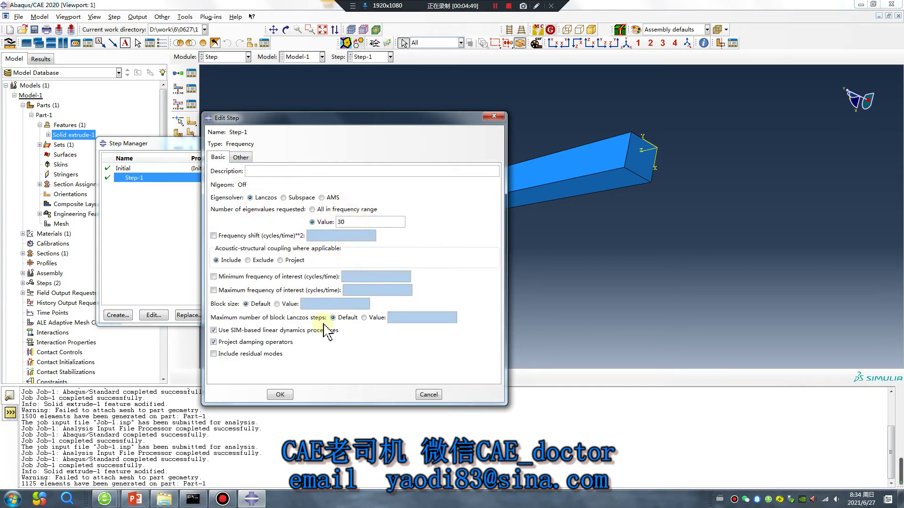
{"action": "left_click", "coordinate": [281, 394]}
{"action": "left_click", "coordinate": [342, 142]}
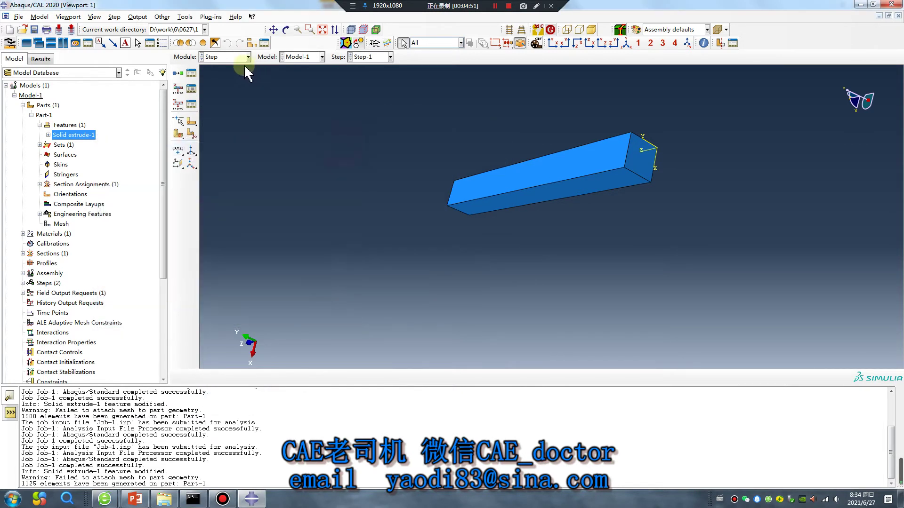
{"action": "left_click", "coordinate": [248, 56]}
{"action": "left_click", "coordinate": [225, 152]}
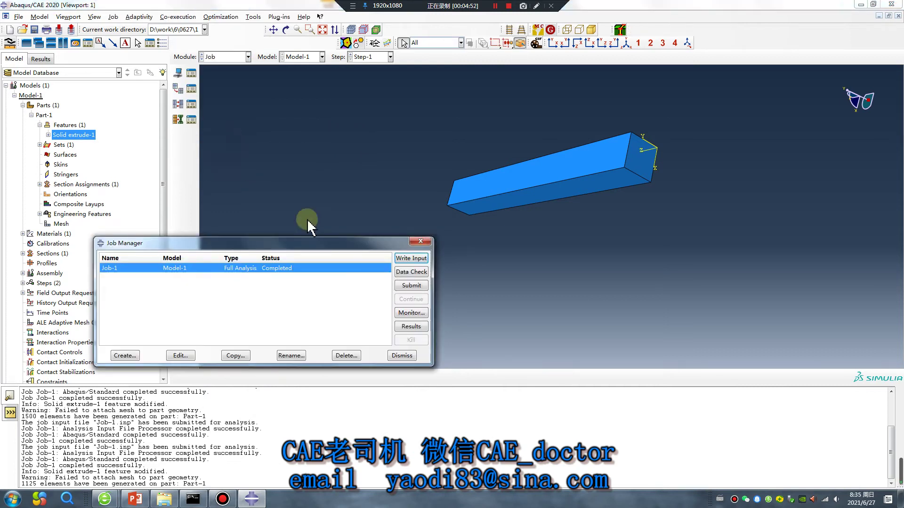
- Resubmit Job-1 with the clamped end, overwriting the previous results
{"action": "left_click", "coordinate": [411, 285]}
{"action": "left_click", "coordinate": [35, 184]}
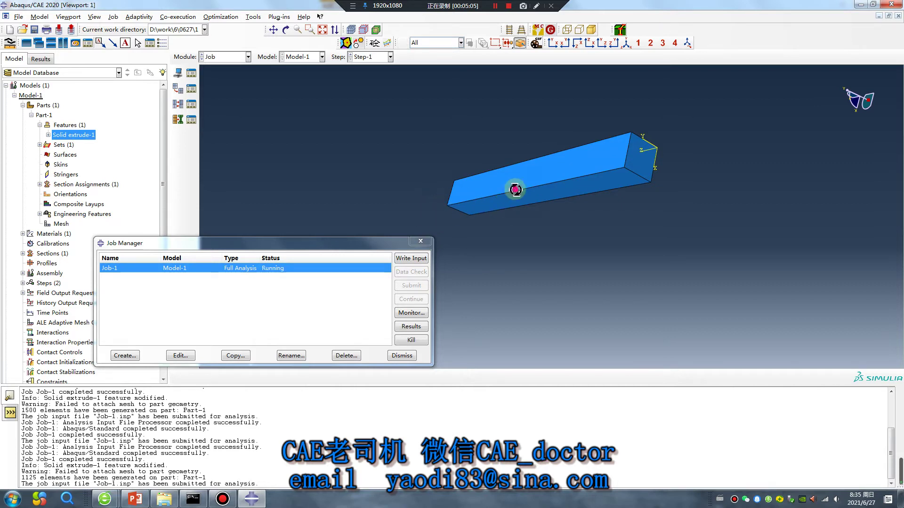
{"action": "left_click_drag", "start_coordinate": [511, 188], "coordinate": [478, 173], "text": "ctrl+alt"}
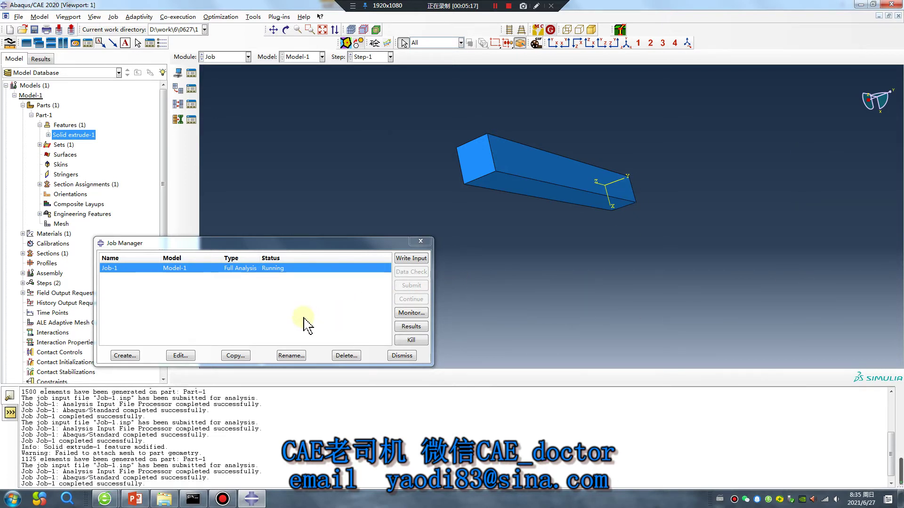
- Open Job-1 results showing mode 1 at 1958.5 cycles/time and check Common plot options
{"action": "left_click", "coordinate": [410, 330]}
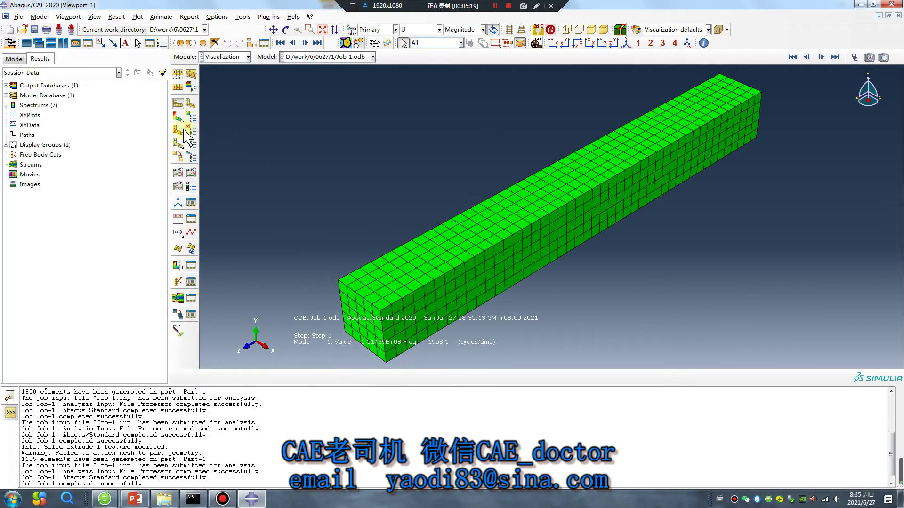
{"action": "left_click", "coordinate": [216, 17]}
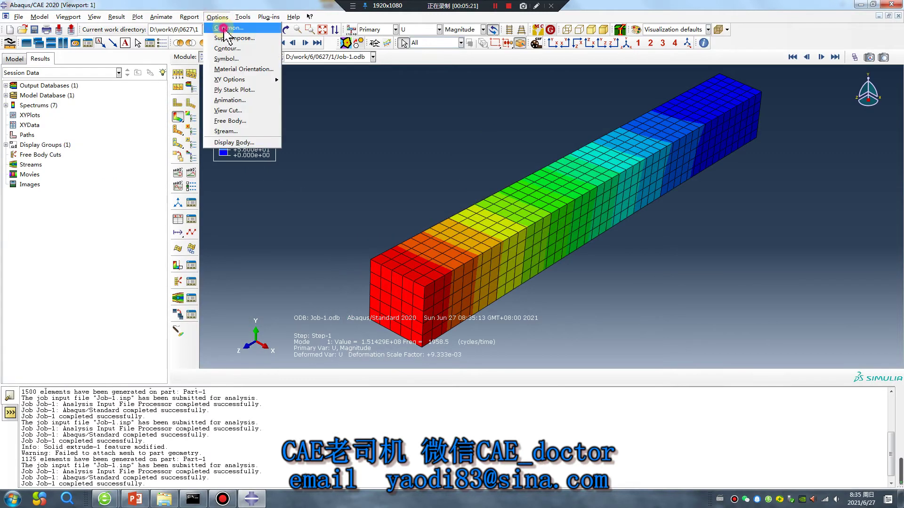
{"action": "left_click", "coordinate": [228, 25]}
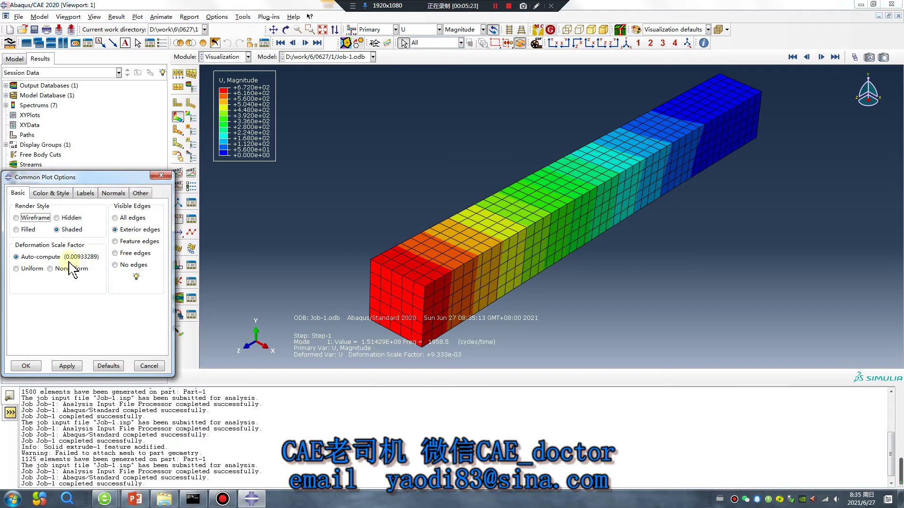
{"action": "left_click", "coordinate": [161, 175]}
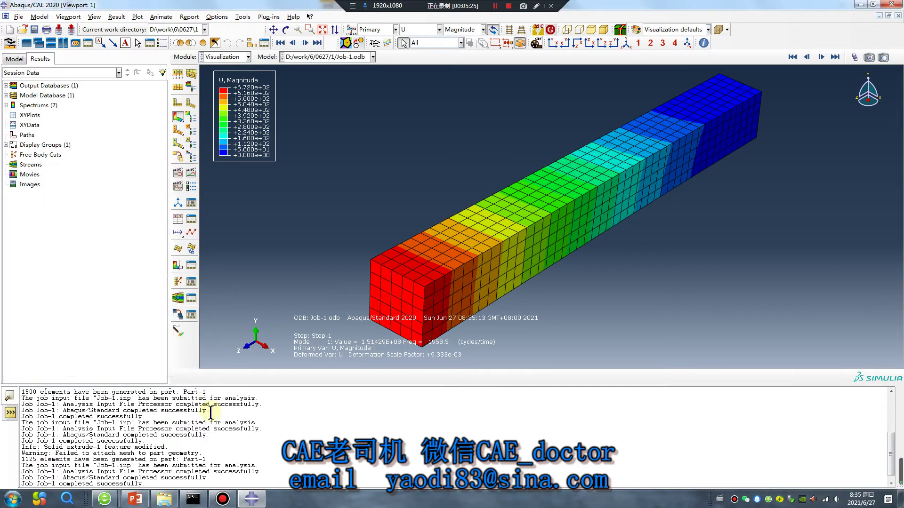
{"action": "left_click", "coordinate": [163, 499]}
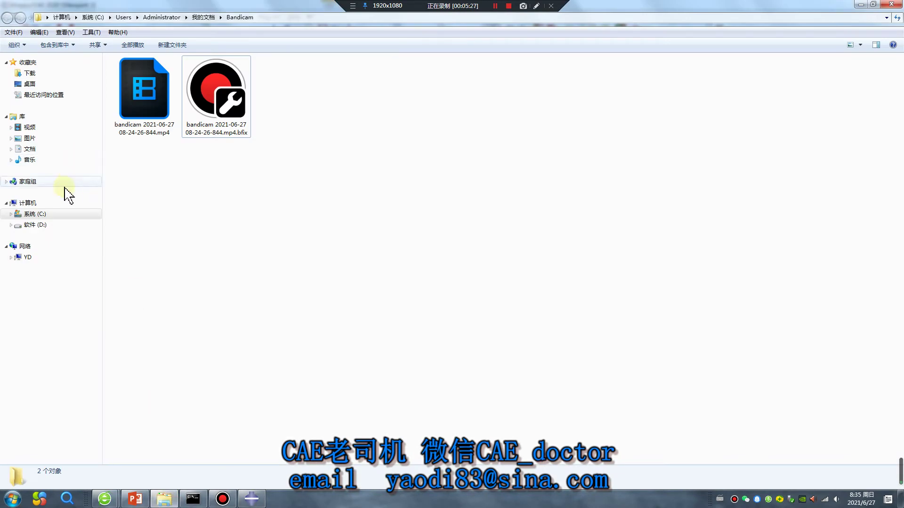
- Open Job-1.dat from D:\work\6\0627\1 in Notepad
{"action": "left_click", "coordinate": [38, 225]}
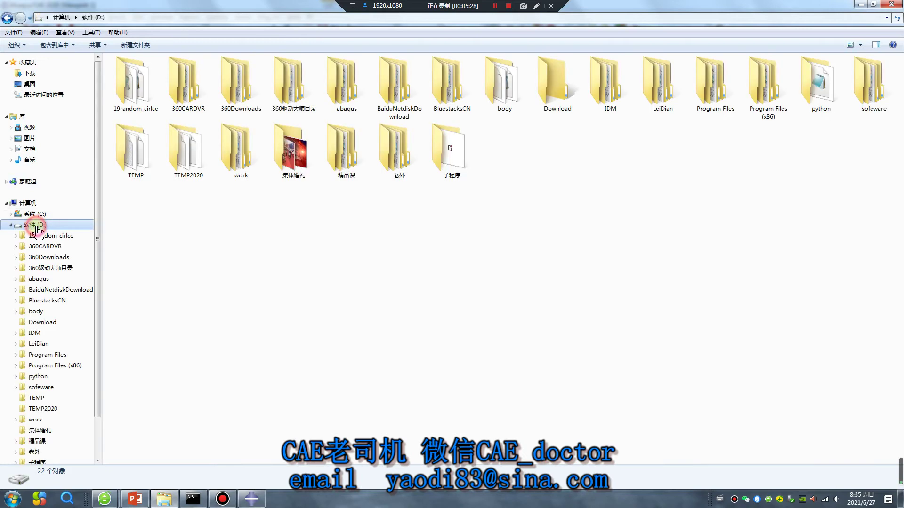
{"action": "double_click", "coordinate": [239, 149]}
{"action": "double_click", "coordinate": [129, 74]}
{"action": "double_click", "coordinate": [136, 84]}
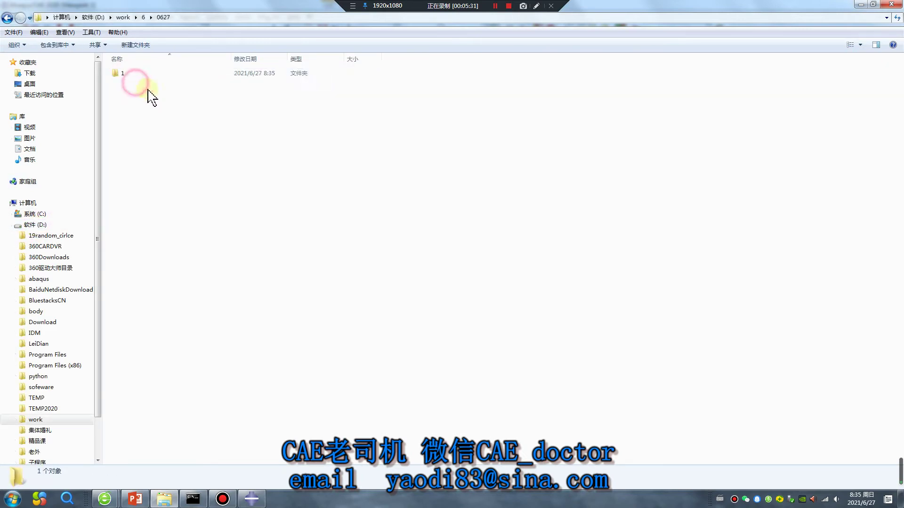
{"action": "double_click", "coordinate": [127, 76]}
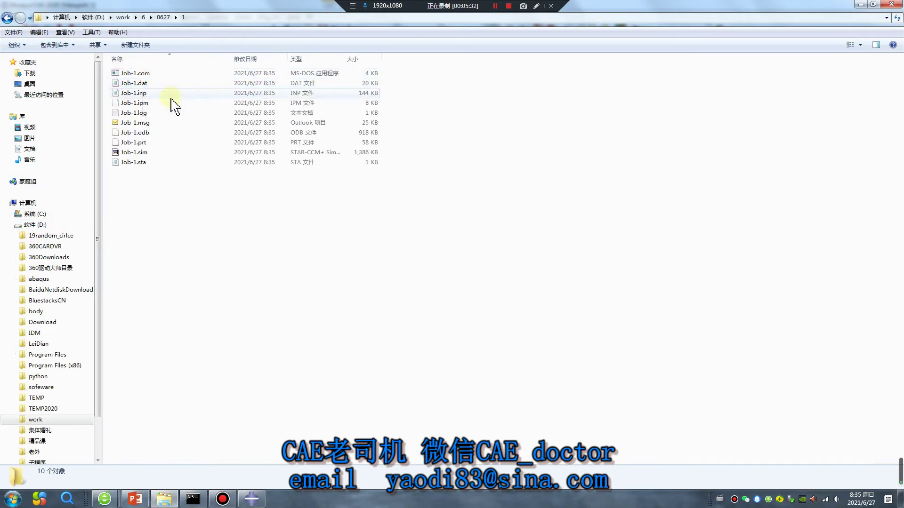
{"action": "double_click", "coordinate": [151, 85]}
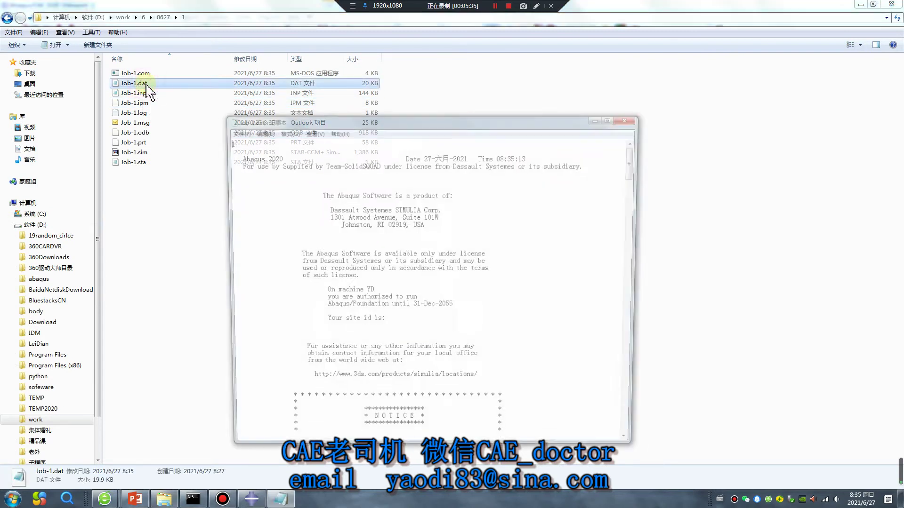
- Highlight the first effective mass rows and mode 1's frequency 1958.5, then return to Abaqus
{"action": "left_click_drag", "start_coordinate": [639, 168], "coordinate": [641, 427]}
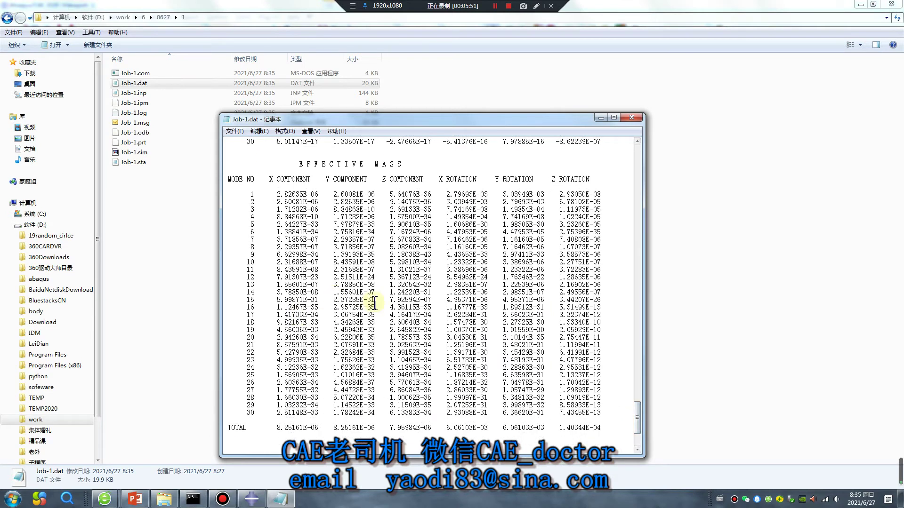
{"action": "left_click_drag", "start_coordinate": [378, 193], "coordinate": [277, 195]}
{"action": "left_click_drag", "start_coordinate": [382, 203], "coordinate": [250, 195]}
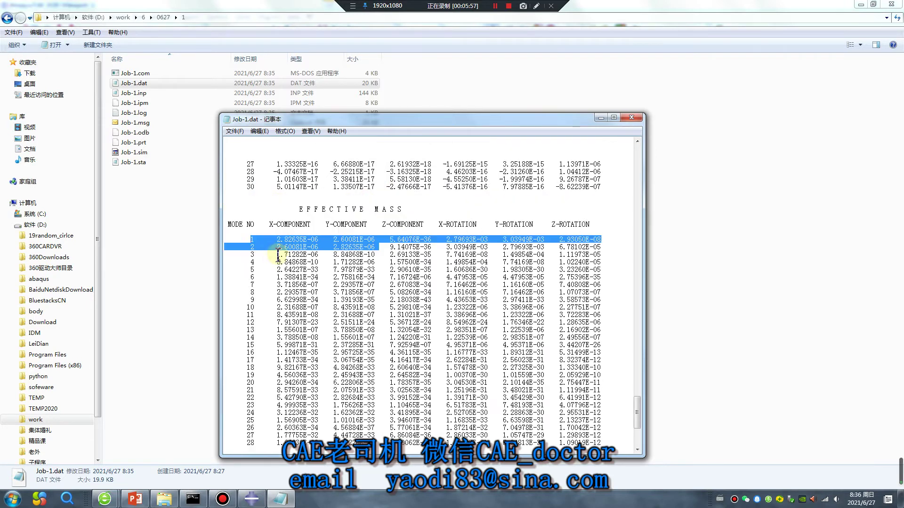
{"action": "scroll", "coordinate": [343, 301], "scroll_direction": "up", "scroll_amount": 20}
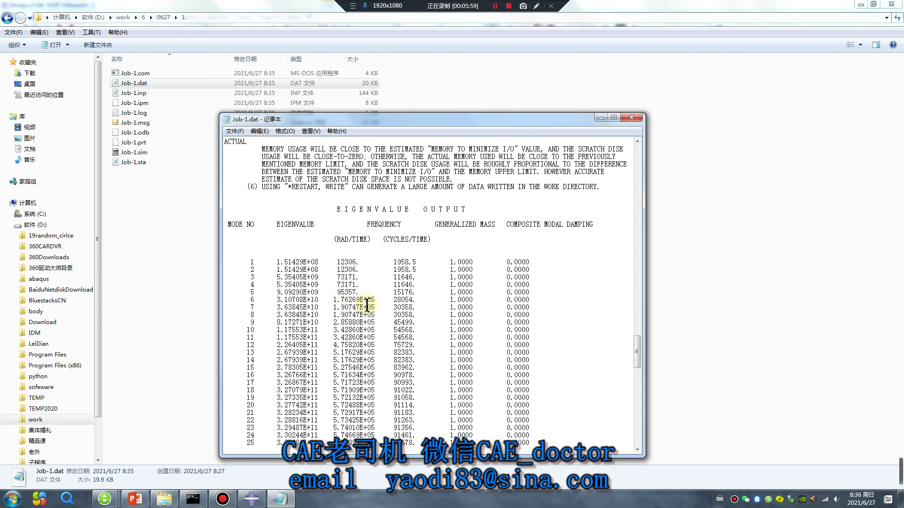
{"action": "left_click_drag", "start_coordinate": [417, 261], "coordinate": [394, 262]}
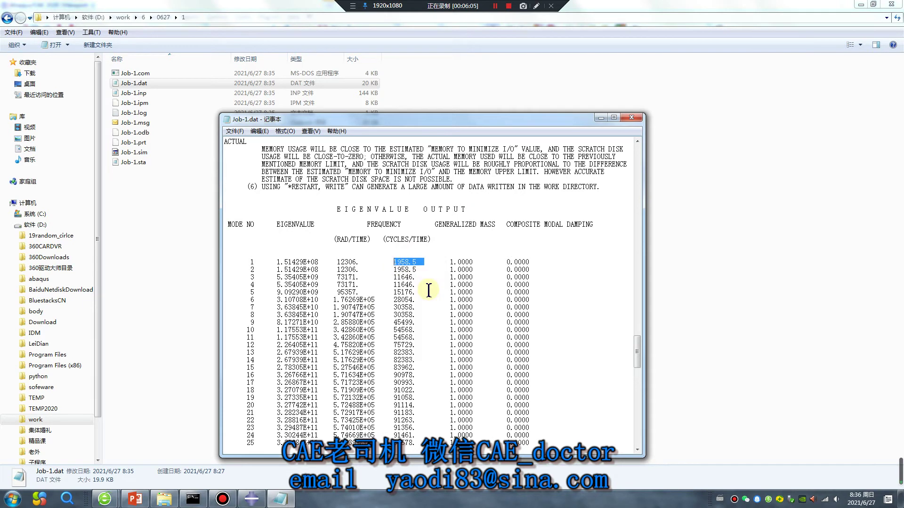
{"action": "left_click", "coordinate": [238, 495]}
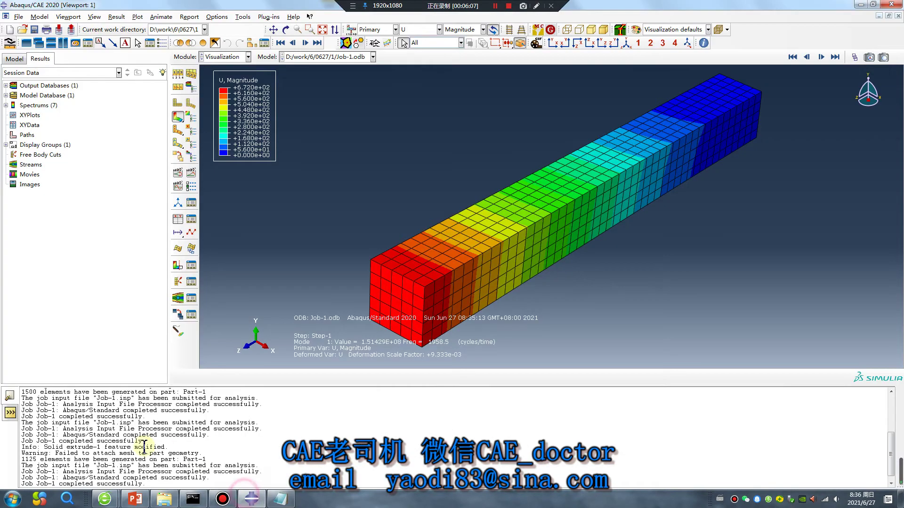
- Place the cursor in the Python command line and switch to the Load module
{"action": "left_click", "coordinate": [10, 412]}
{"action": "left_click", "coordinate": [53, 397]}
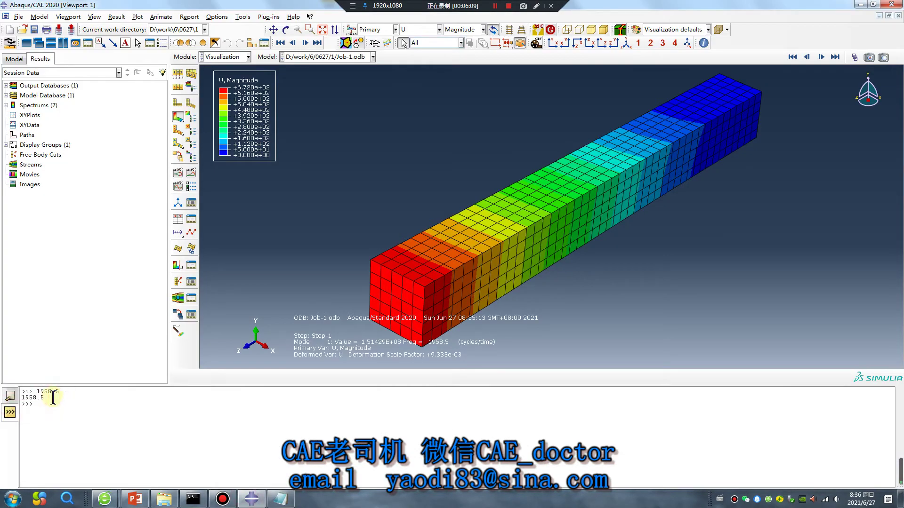
{"action": "left_click", "coordinate": [227, 57]}
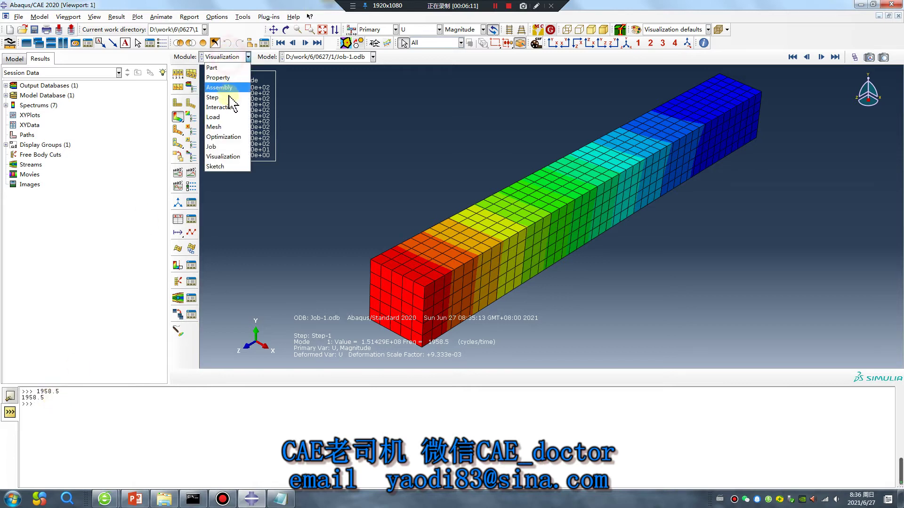
{"action": "left_click", "coordinate": [220, 117]}
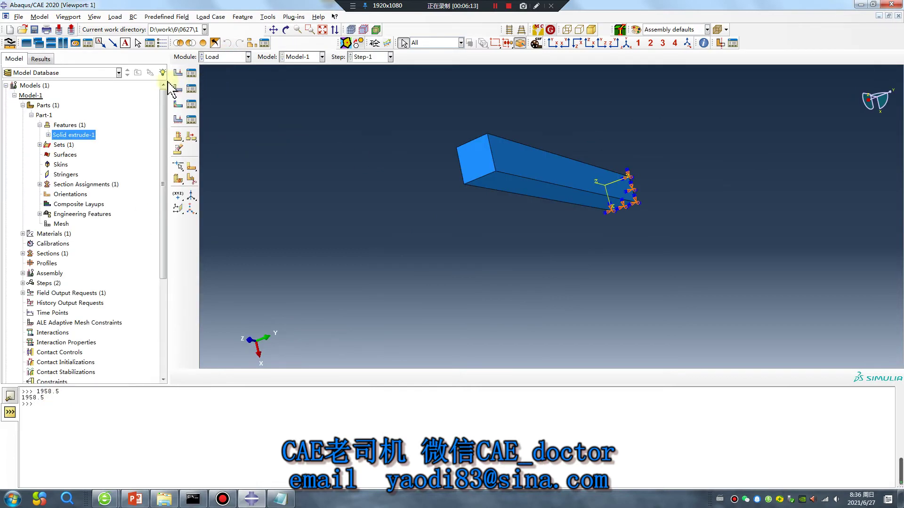
- Begin a Step-1 load, cancel it, and open the Step Manager in the Step module
{"action": "left_click", "coordinate": [179, 73]}
{"action": "left_click", "coordinate": [82, 178]}
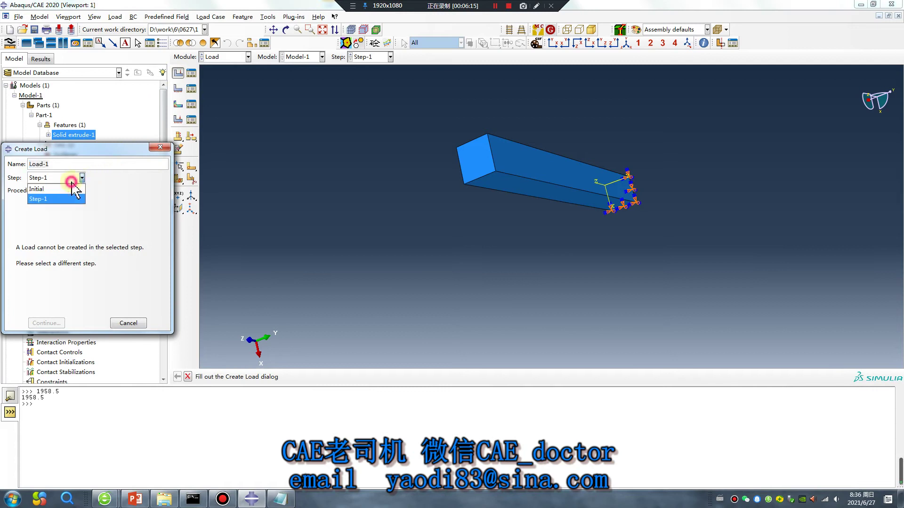
{"action": "left_click", "coordinate": [56, 199]}
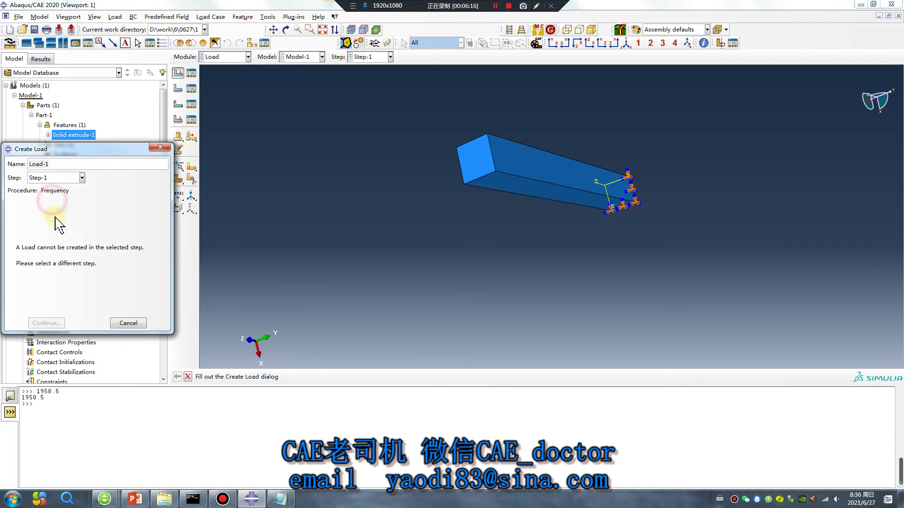
{"action": "left_click", "coordinate": [160, 147]}
{"action": "left_click", "coordinate": [223, 57]}
{"action": "left_click", "coordinate": [226, 94]}
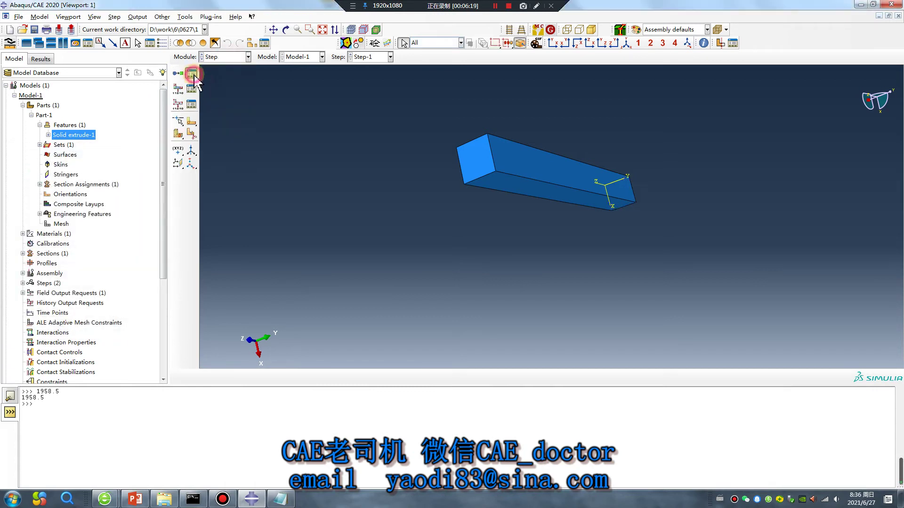
{"action": "left_click", "coordinate": [191, 88]}
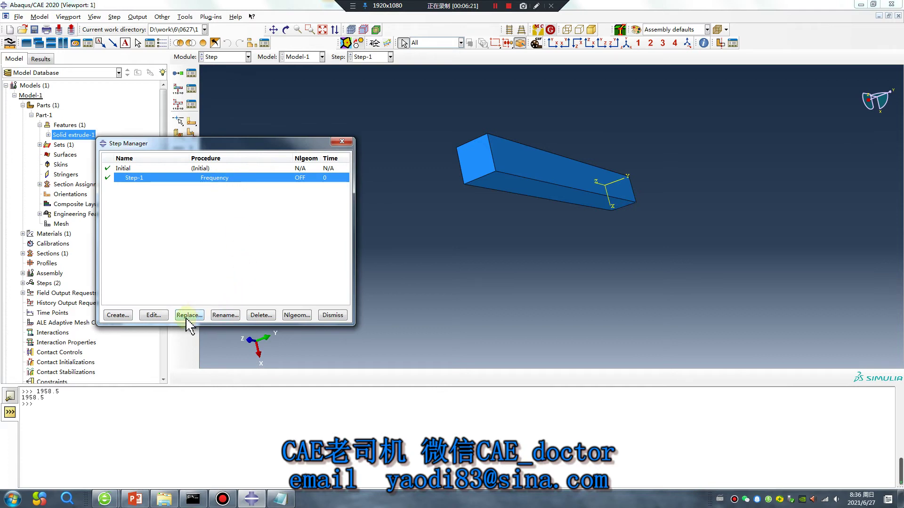
- Replace Step-1 with a Static, General step using an initial increment of 0.001
{"action": "left_click", "coordinate": [254, 315]}
{"action": "left_click", "coordinate": [393, 277]}
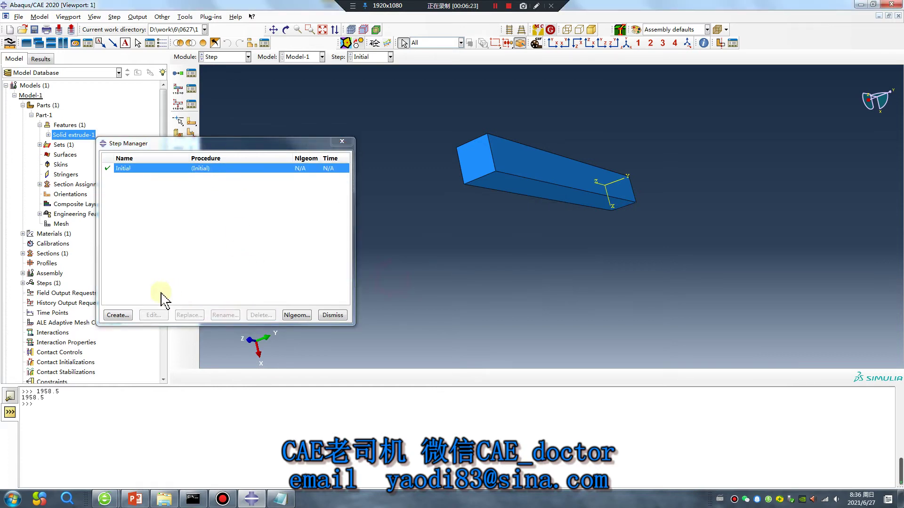
{"action": "left_click", "coordinate": [117, 315]}
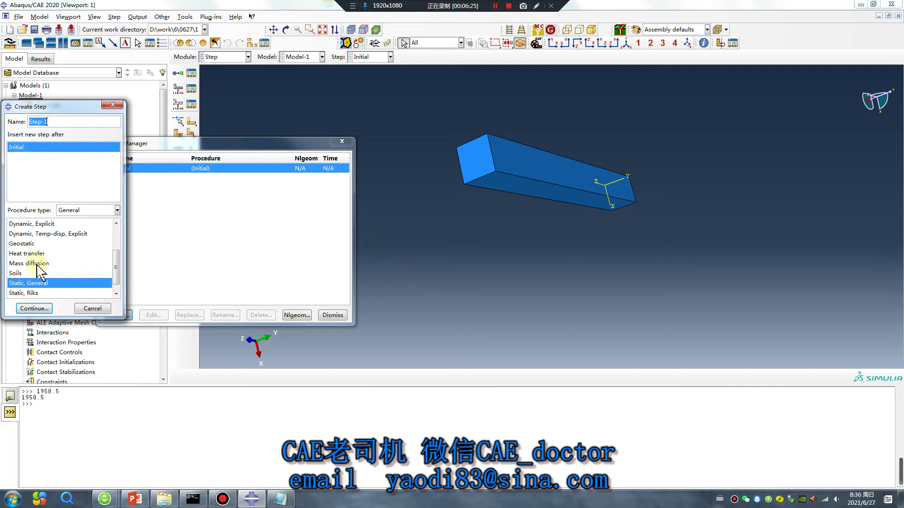
{"action": "left_click", "coordinate": [34, 309]}
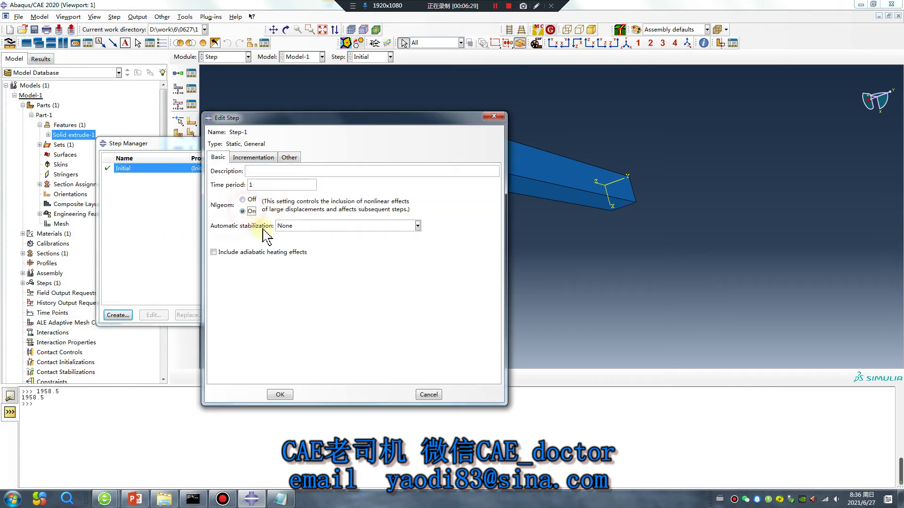
{"action": "left_click", "coordinate": [253, 158]}
{"action": "double_click", "coordinate": [266, 208]}
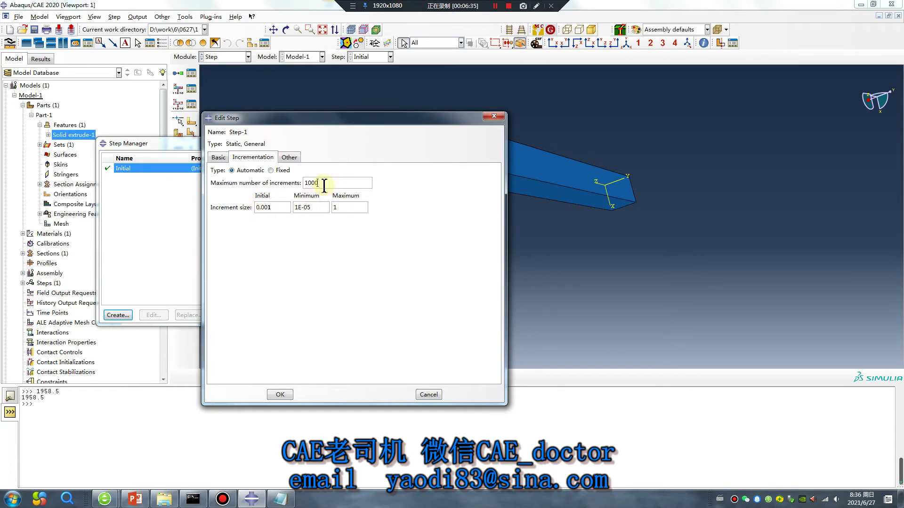
{"action": "left_click", "coordinate": [280, 394]}
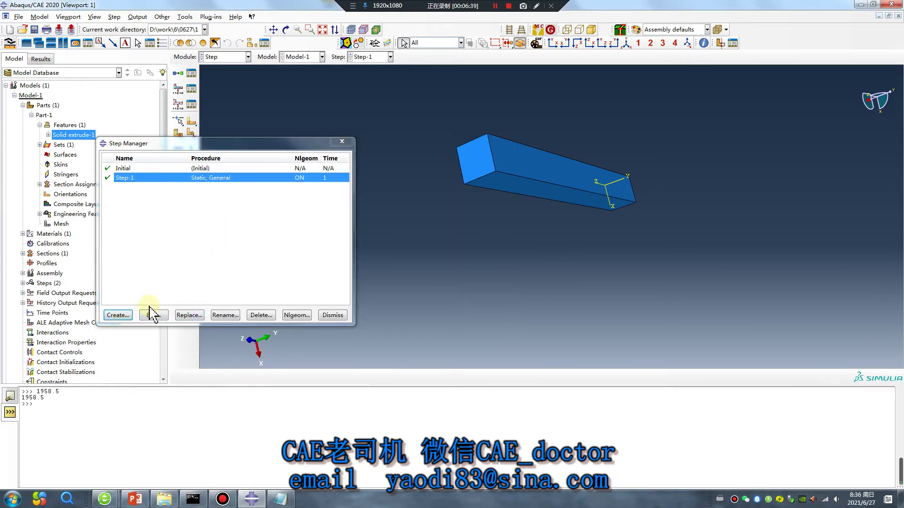
- Add a linear perturbation Frequency Step-2 extracting 30 eigenvalues, then go to the Load module
{"action": "left_click", "coordinate": [118, 315]}
{"action": "left_click", "coordinate": [118, 210]}
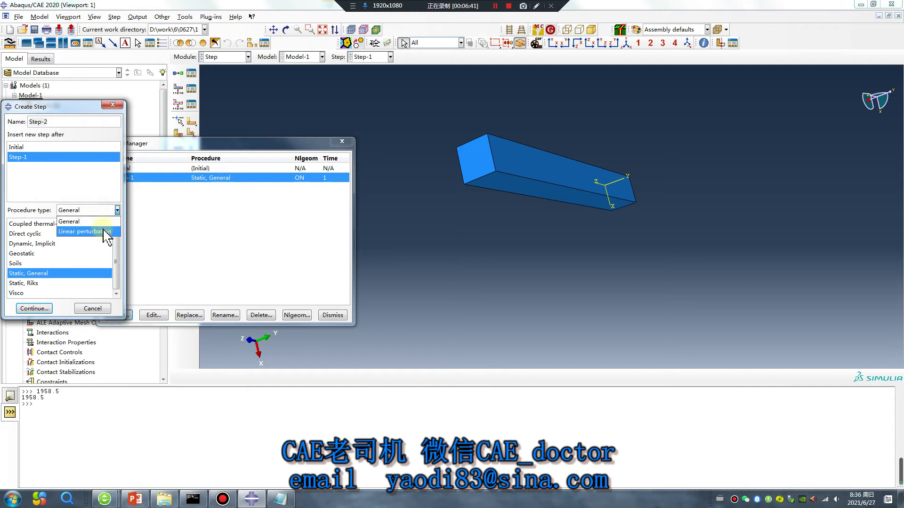
{"action": "left_click", "coordinate": [90, 233]}
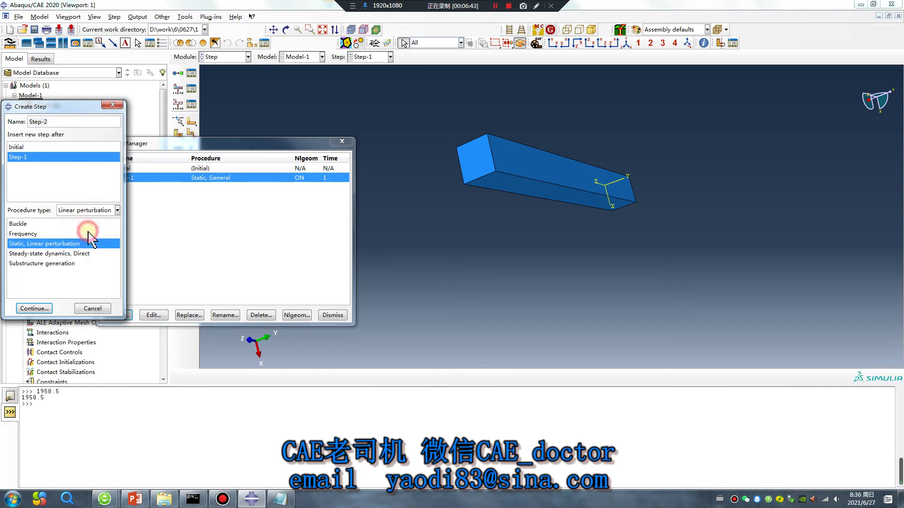
{"action": "left_click", "coordinate": [24, 233]}
{"action": "left_click", "coordinate": [33, 309]}
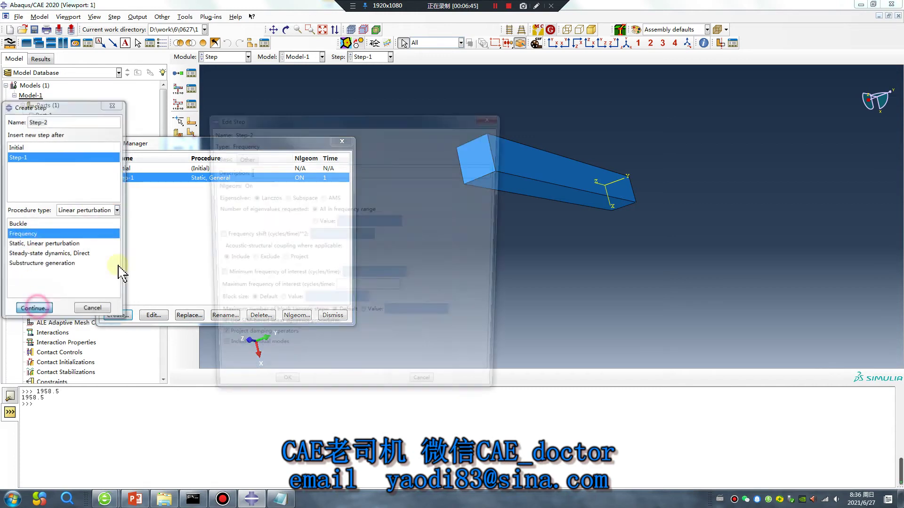
{"action": "left_click", "coordinate": [330, 222]}
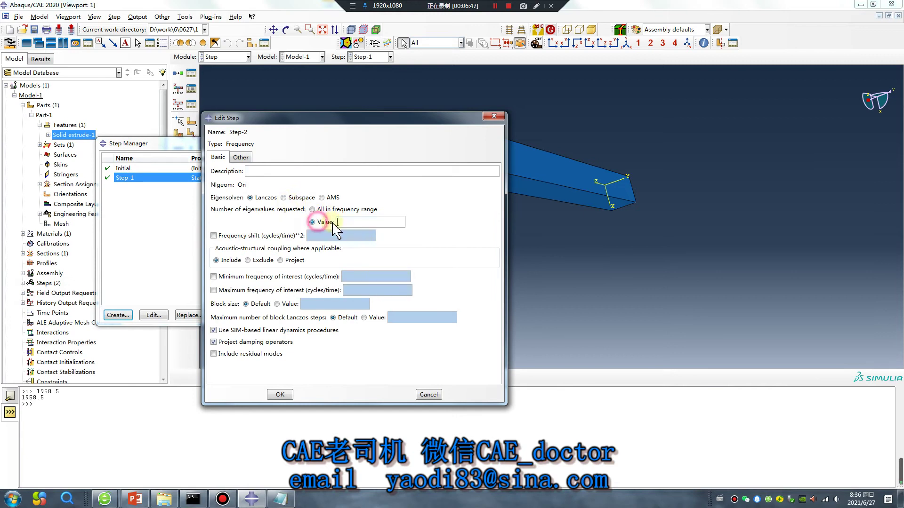
{"action": "left_click", "coordinate": [280, 396]}
{"action": "left_click", "coordinate": [340, 142]}
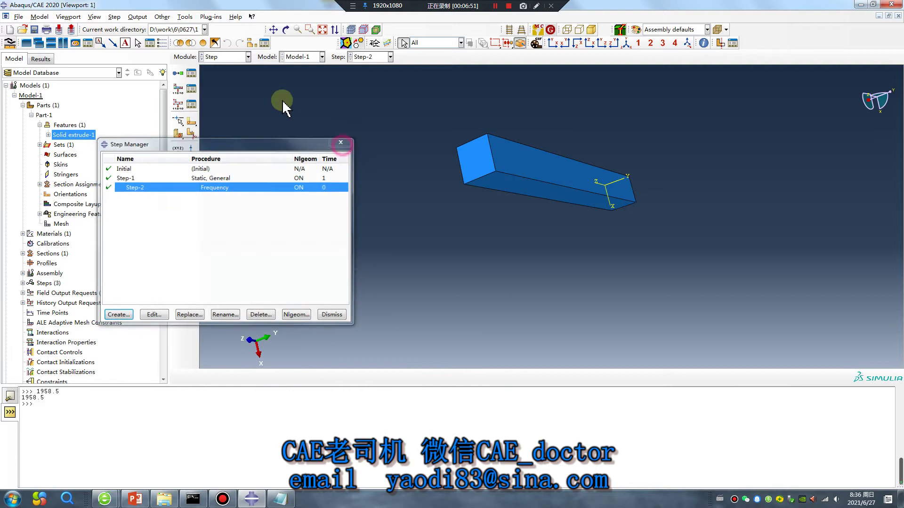
{"action": "left_click", "coordinate": [224, 56]}
{"action": "left_click", "coordinate": [221, 115]}
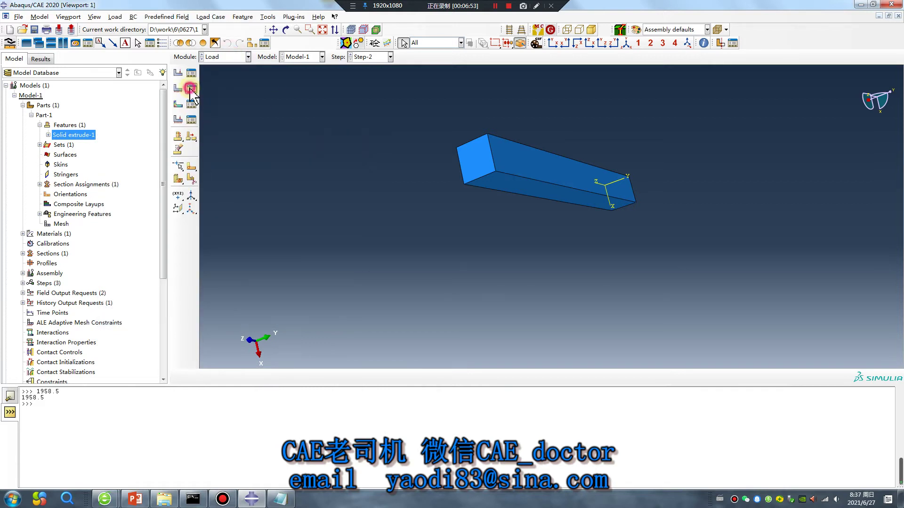
- Create an ENCASTRE boundary condition BC-1 on the beam's end face in the Initial step
{"action": "left_click", "coordinate": [190, 88]}
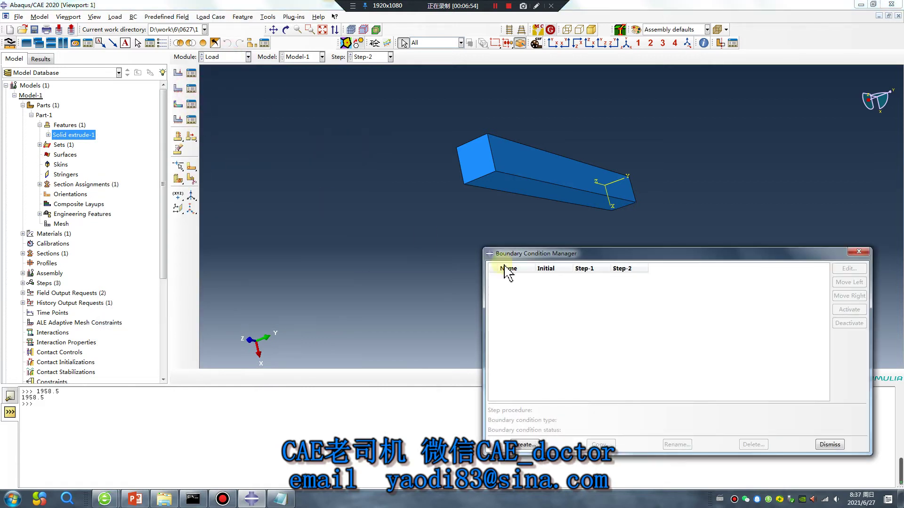
{"action": "left_click", "coordinate": [526, 445]}
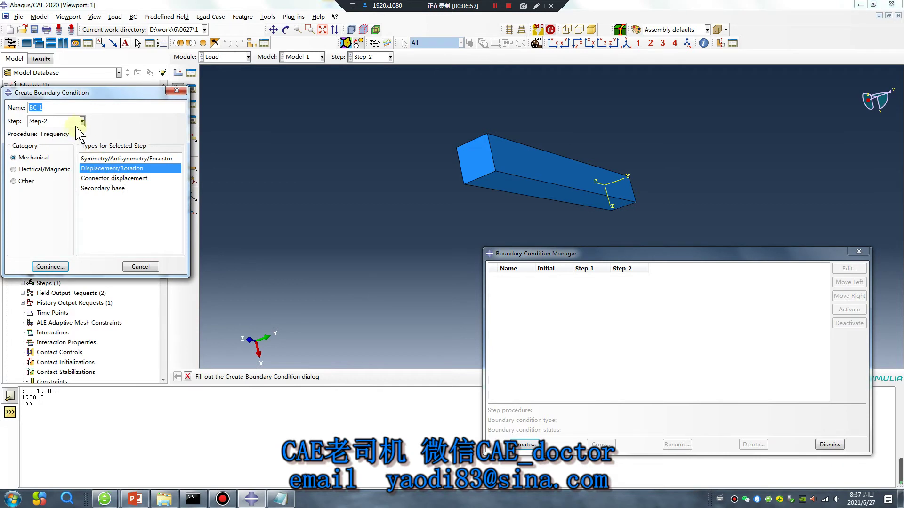
{"action": "left_click", "coordinate": [82, 121]}
{"action": "left_click", "coordinate": [45, 130]}
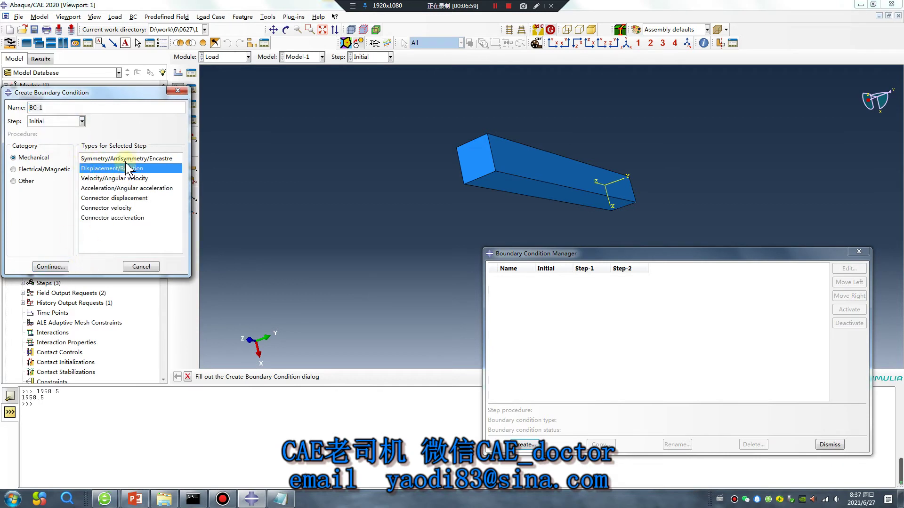
{"action": "left_click", "coordinate": [50, 266]}
{"action": "left_click_drag", "start_coordinate": [597, 178], "coordinate": [635, 178], "text": "ctrl+alt"}
{"action": "left_click", "coordinate": [626, 177]}
{"action": "middle_click", "coordinate": [375, 231]}
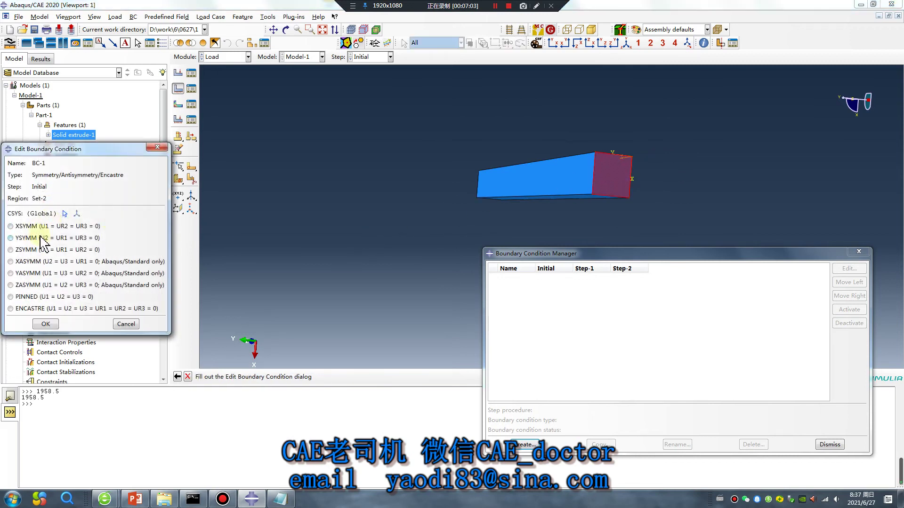
{"action": "left_click", "coordinate": [11, 308]}
{"action": "left_click", "coordinate": [46, 324]}
{"action": "left_click_drag", "start_coordinate": [403, 211], "coordinate": [379, 147], "text": "ctrl+alt"}
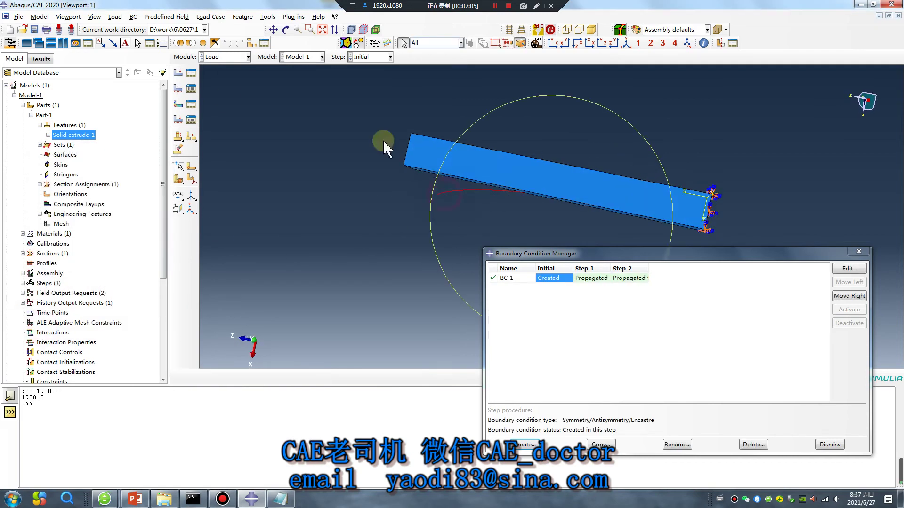
- Apply a pressure load of magnitude 30 on the opposite end face in Step-1
{"action": "left_click", "coordinate": [177, 74]}
{"action": "left_click", "coordinate": [82, 178]}
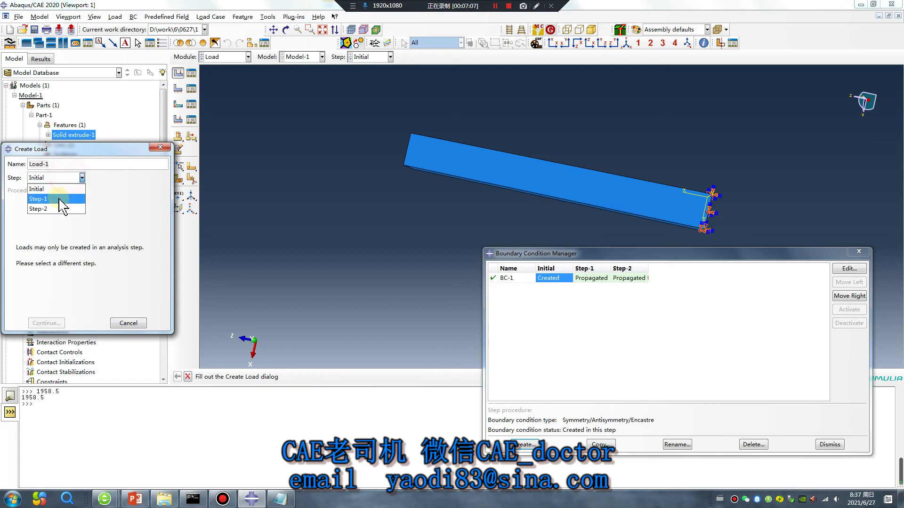
{"action": "left_click", "coordinate": [42, 194]}
{"action": "left_click", "coordinate": [97, 235]}
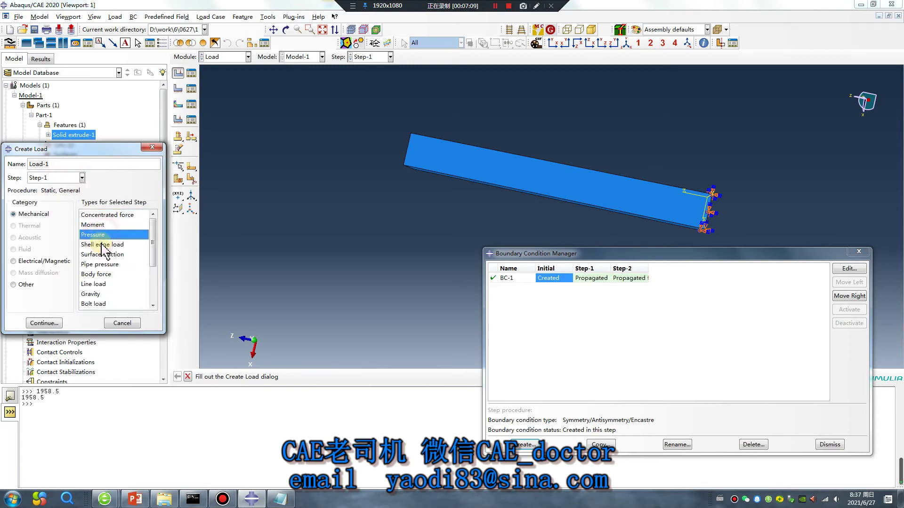
{"action": "left_click", "coordinate": [43, 323]}
{"action": "left_click_drag", "start_coordinate": [397, 185], "coordinate": [460, 146], "text": "ctrl+alt"}
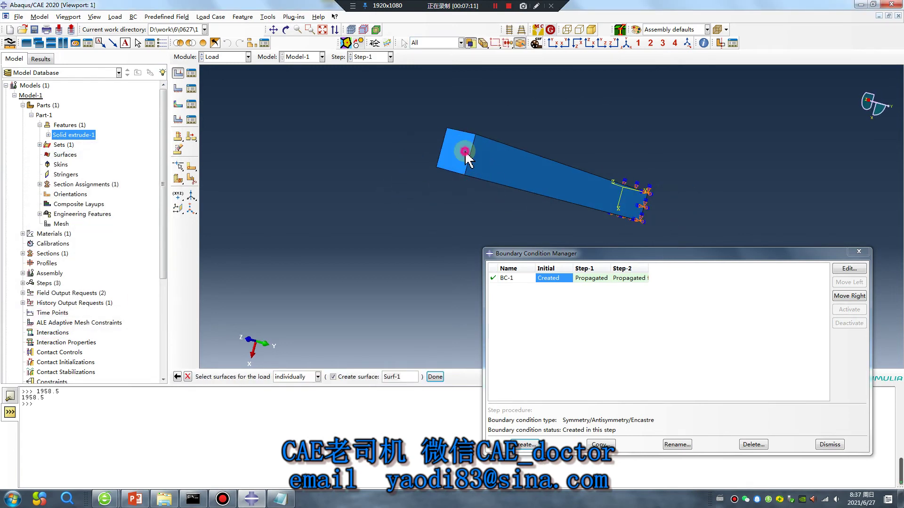
{"action": "left_click", "coordinate": [454, 151]}
{"action": "middle_click", "coordinate": [396, 216]}
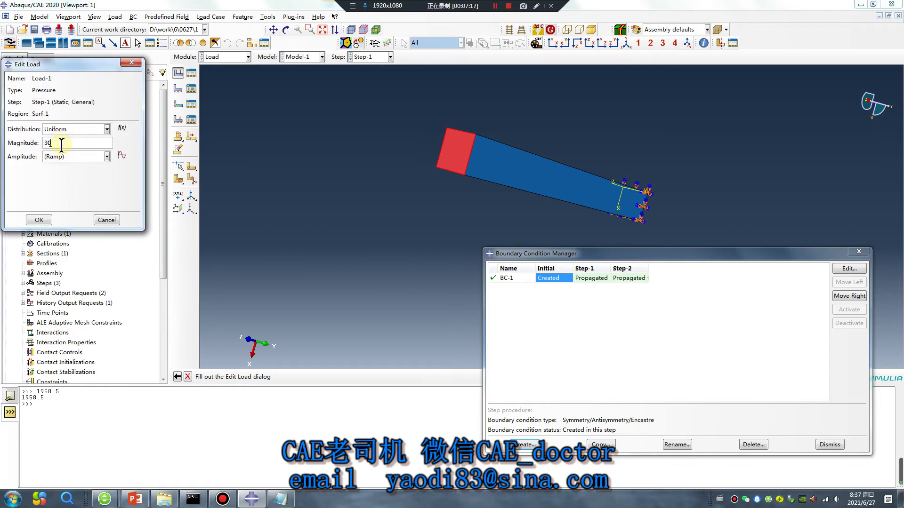
{"action": "left_click", "coordinate": [38, 220]}
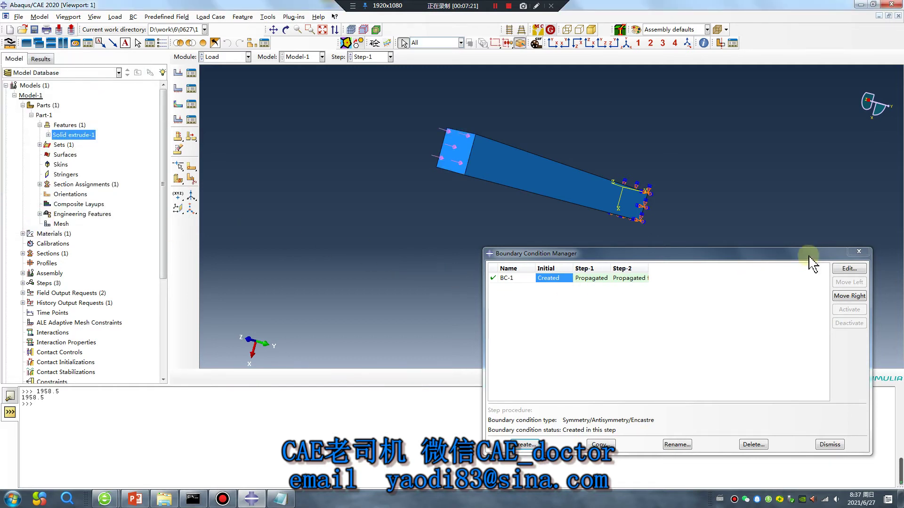
- Review the encastre BC-1 and pressure Load-1 settings in their managers without changes
{"action": "left_click", "coordinate": [649, 267]}
{"action": "left_click_drag", "start_coordinate": [648, 267], "coordinate": [672, 267]}
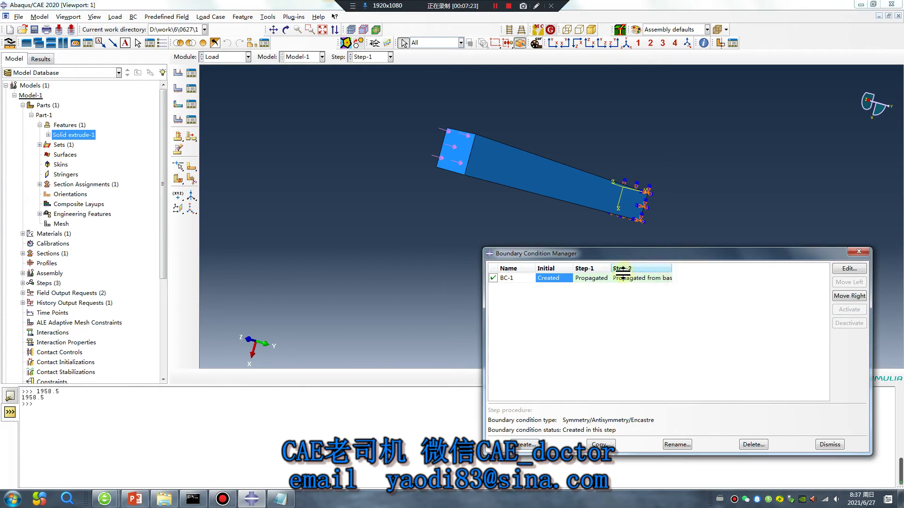
{"action": "double_click", "coordinate": [591, 278]}
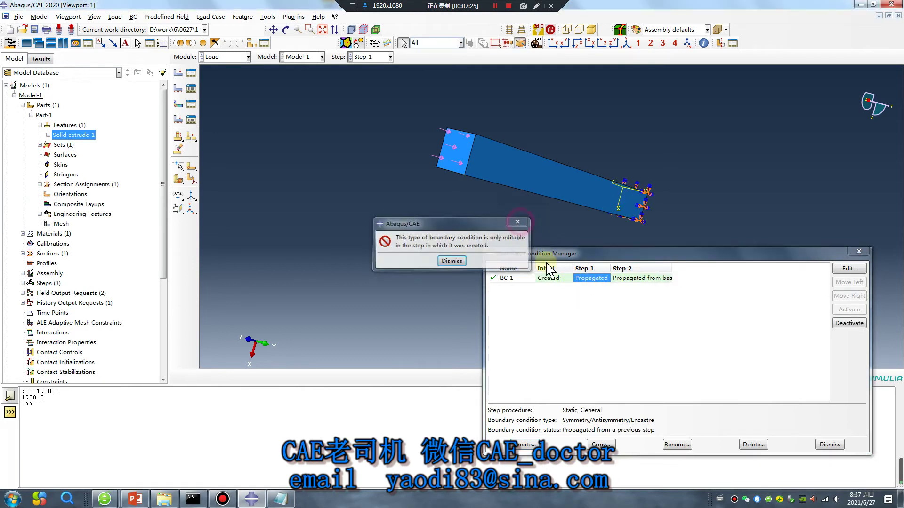
{"action": "left_click", "coordinate": [452, 261]}
{"action": "double_click", "coordinate": [549, 277]}
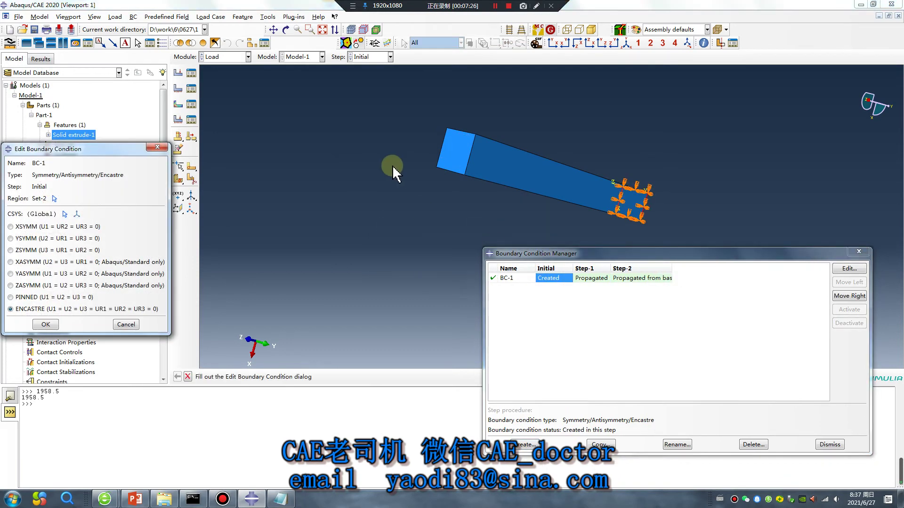
{"action": "left_click", "coordinate": [157, 147]}
{"action": "left_click", "coordinate": [191, 73]}
{"action": "double_click", "coordinate": [75, 74]}
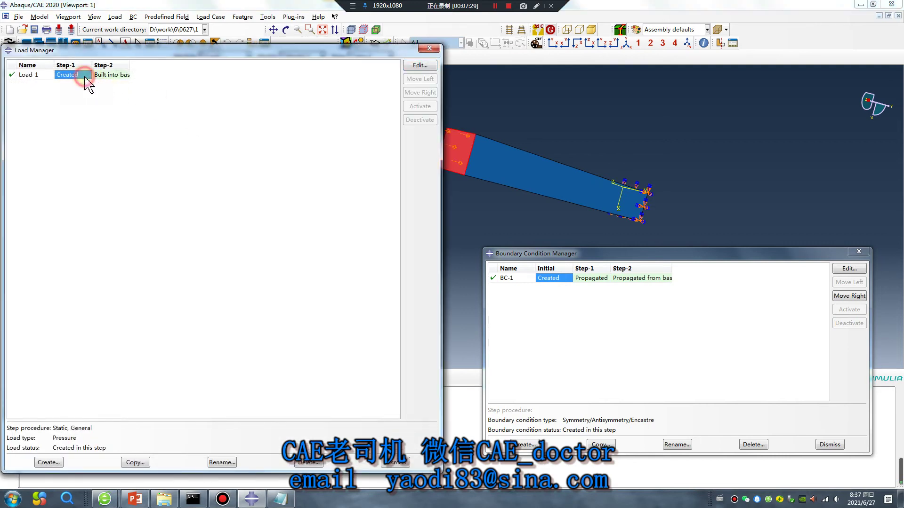
{"action": "left_click", "coordinate": [135, 61]}
{"action": "left_click", "coordinate": [429, 48]}
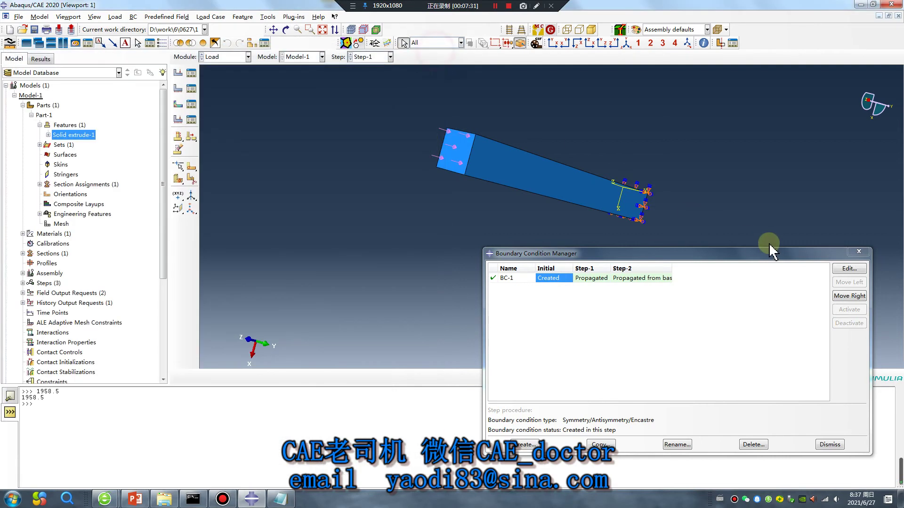
{"action": "left_click", "coordinate": [859, 251]}
- Create Job-2 for Model-1 in the Job module
{"action": "left_click", "coordinate": [225, 57]}
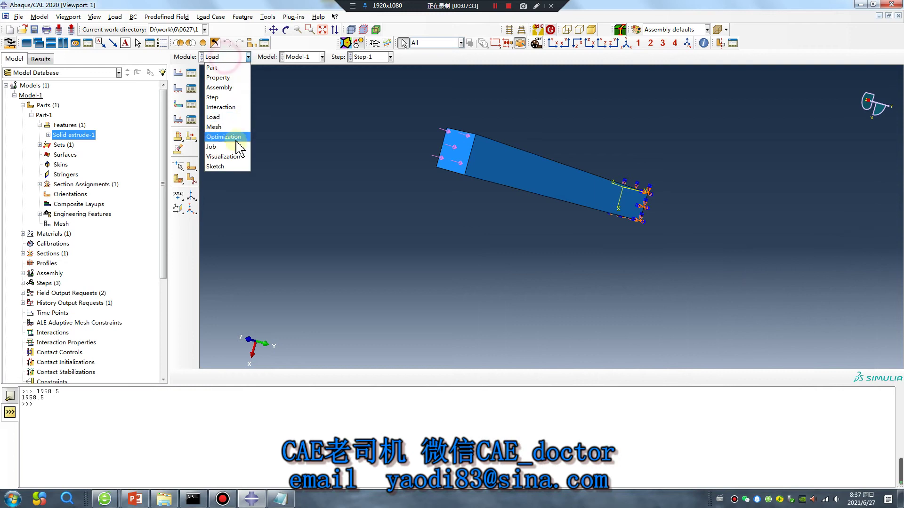
{"action": "left_click", "coordinate": [225, 141]}
{"action": "left_click", "coordinate": [126, 356]}
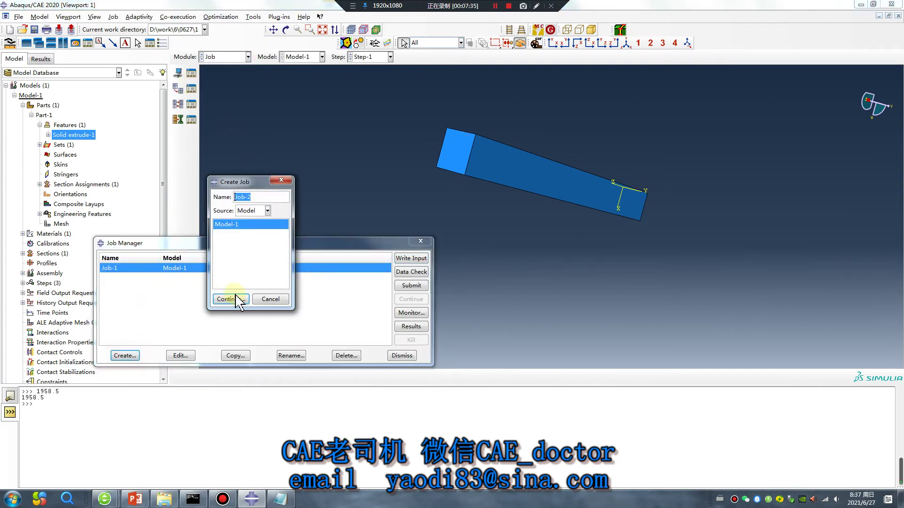
{"action": "left_click", "coordinate": [231, 299]}
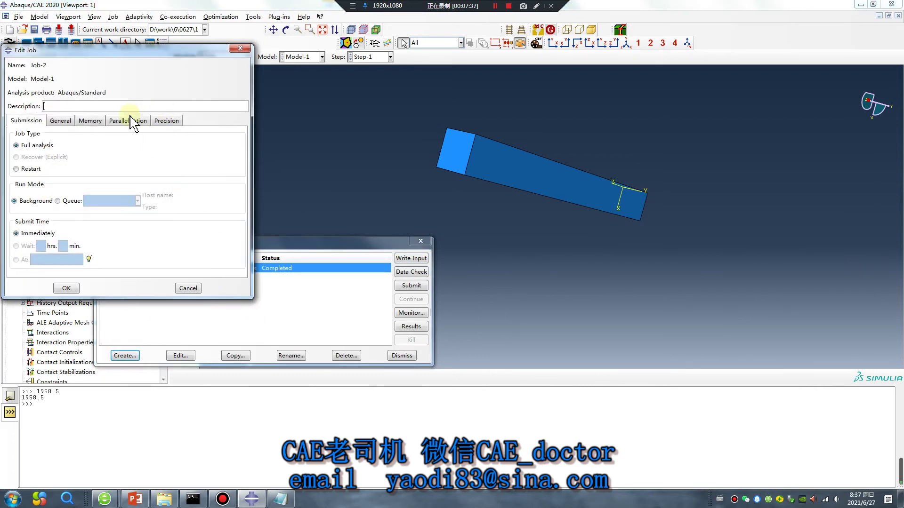
{"action": "left_click", "coordinate": [133, 121]}
{"action": "left_click", "coordinate": [67, 289]}
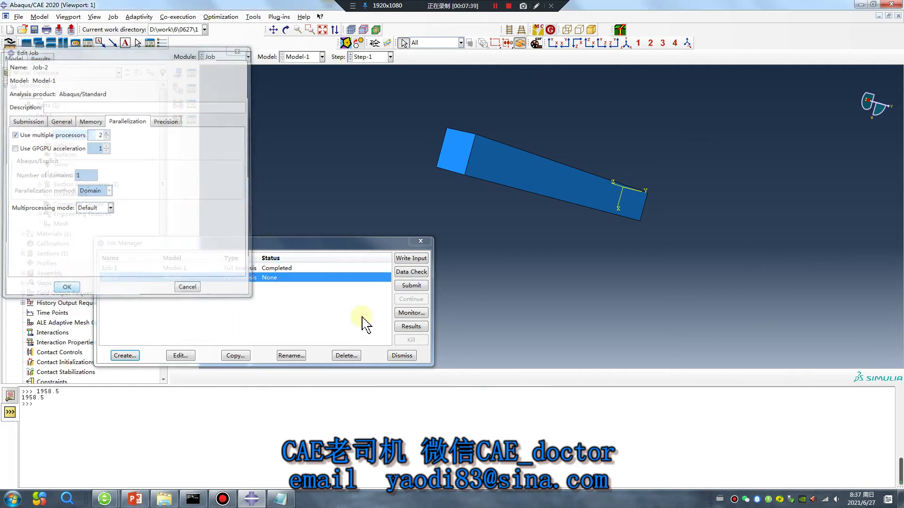
- Run Job-2 and plot its mode 1 displacement contour at 1968.4 cycles/time
{"action": "left_click", "coordinate": [494, 6]}
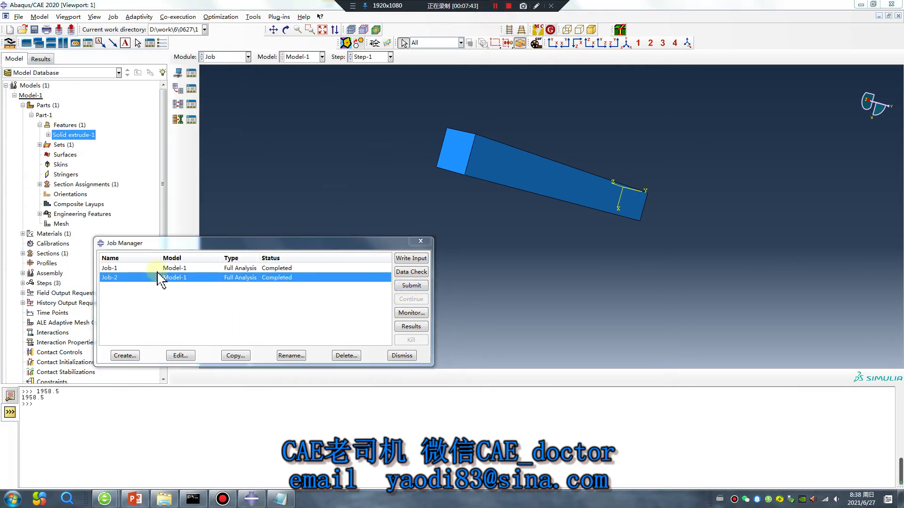
{"action": "left_click", "coordinate": [410, 326]}
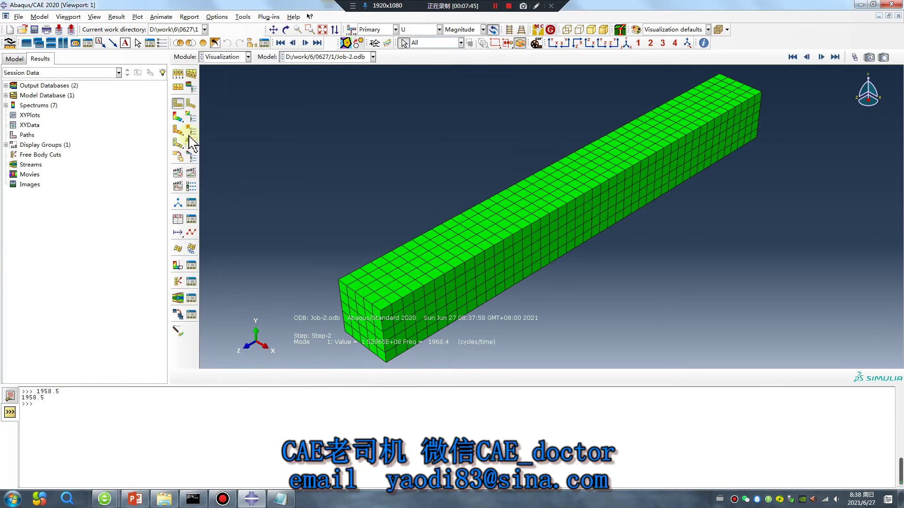
{"action": "left_click", "coordinate": [177, 118]}
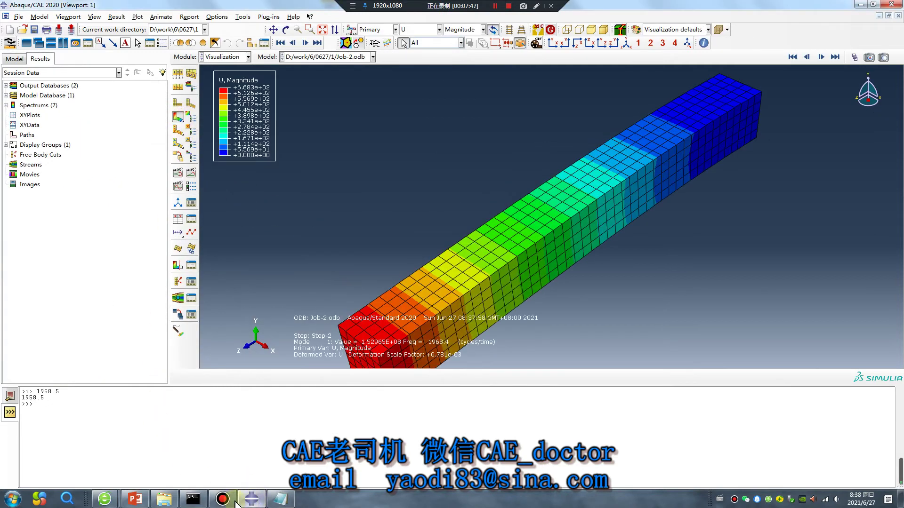
{"action": "mouse_move", "coordinate": [163, 499]}
{"action": "left_click", "coordinate": [177, 448]}
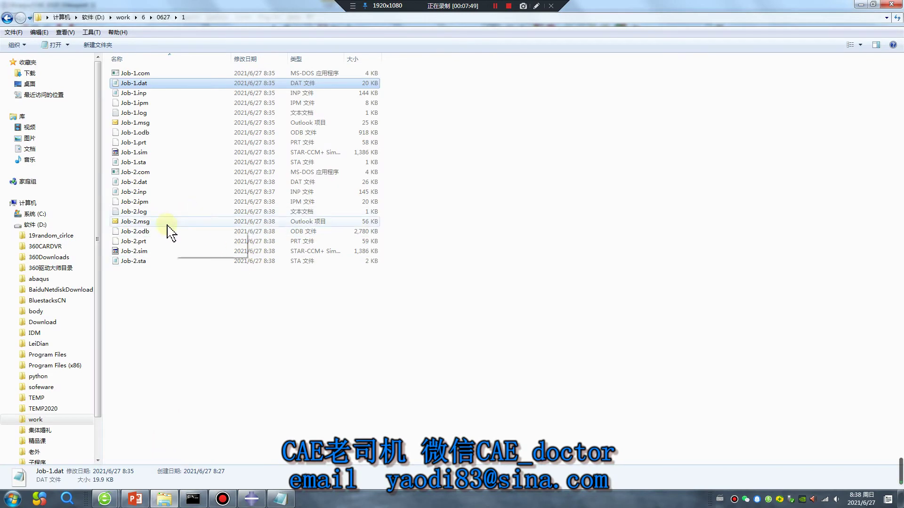
- Open Job-2.dat and highlight the total mass and mode 1's Y effective mass
{"action": "double_click", "coordinate": [147, 183]}
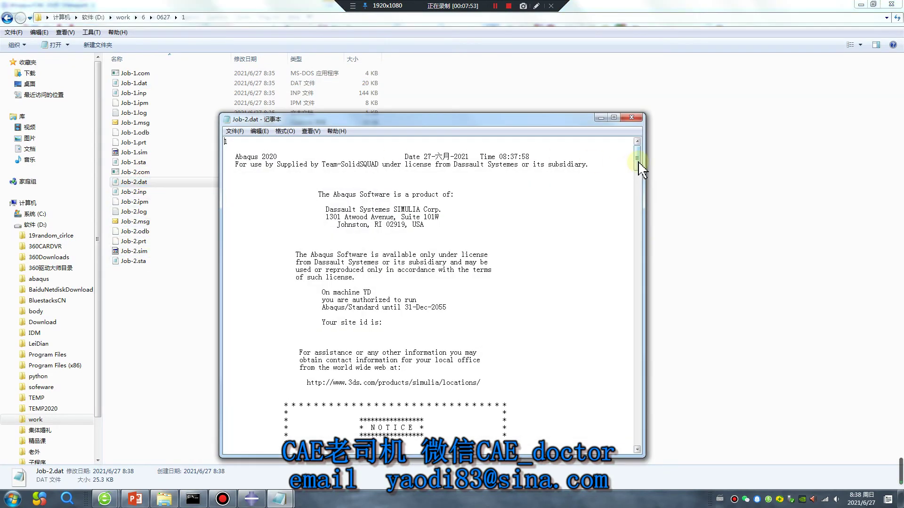
{"action": "left_click_drag", "start_coordinate": [639, 162], "coordinate": [637, 276]}
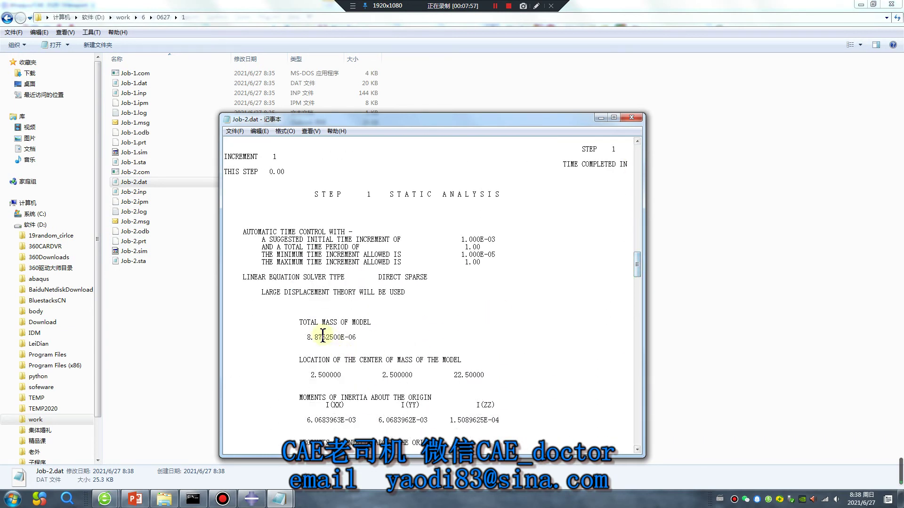
{"action": "left_click_drag", "start_coordinate": [305, 336], "coordinate": [353, 338]}
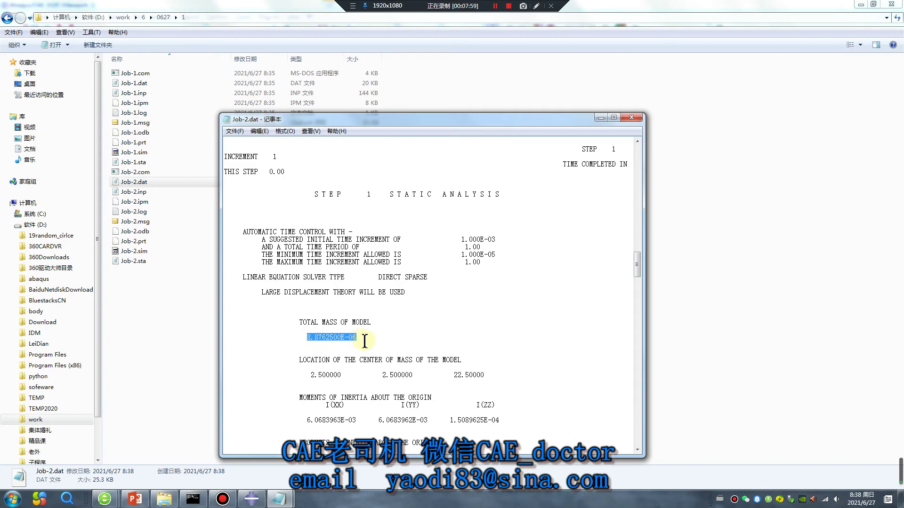
{"action": "left_click_drag", "start_coordinate": [637, 266], "coordinate": [640, 424]}
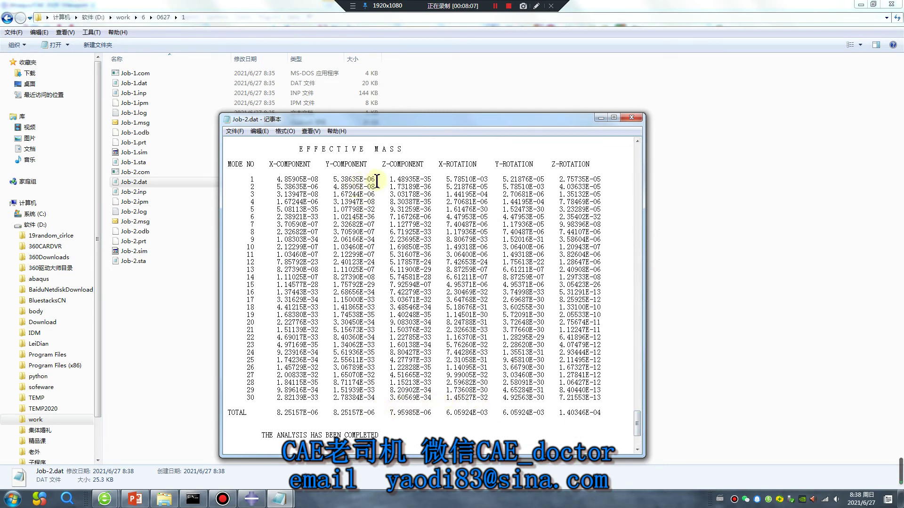
{"action": "left_click_drag", "start_coordinate": [377, 180], "coordinate": [278, 186]}
- Highlight mode 1's frequency 1968.4 in the eigenvalue output, then return to Abaqus
{"action": "scroll", "coordinate": [403, 301], "scroll_direction": "up", "scroll_amount": 14}
{"action": "scroll", "coordinate": [403, 301], "scroll_direction": "up", "scroll_amount": 14}
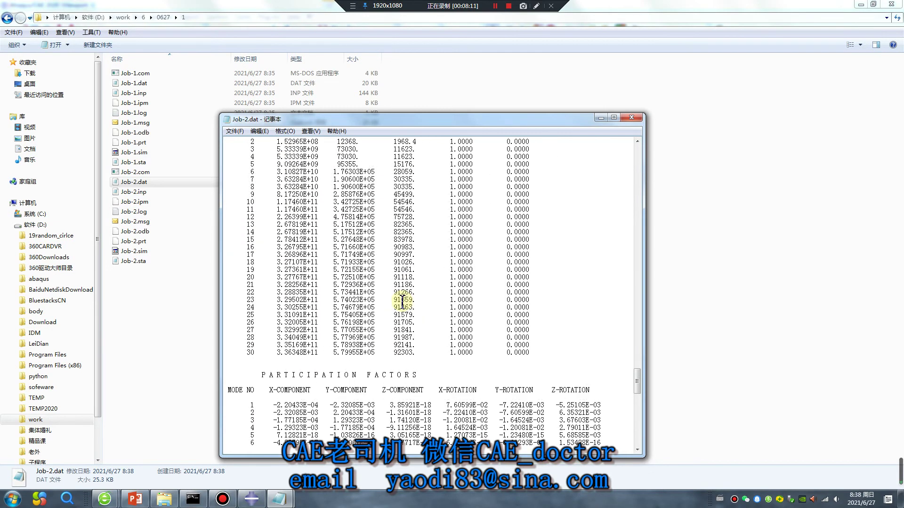
{"action": "left_click_drag", "start_coordinate": [416, 268], "coordinate": [393, 271]}
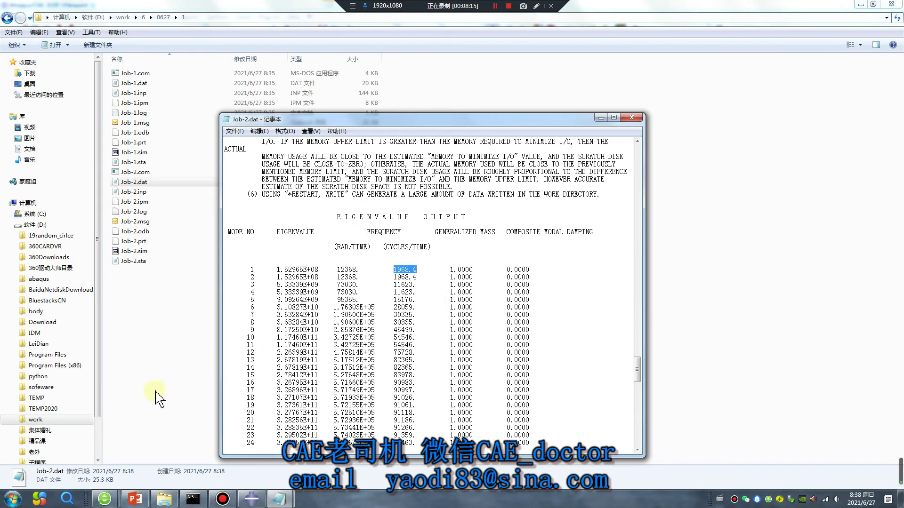
{"action": "left_click", "coordinate": [252, 498]}
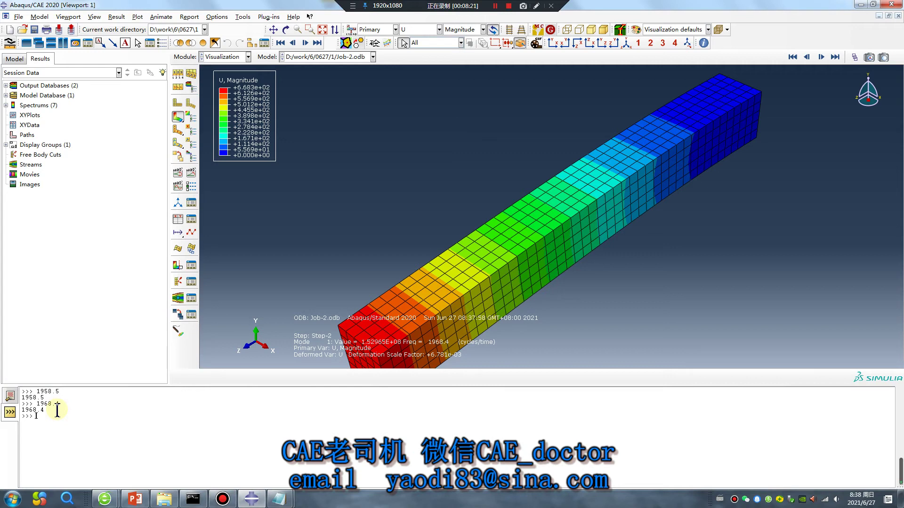
- Select 1968.4 in the console below 1958.5, then switch to the Load module
{"action": "left_click_drag", "start_coordinate": [64, 404], "coordinate": [37, 403]}
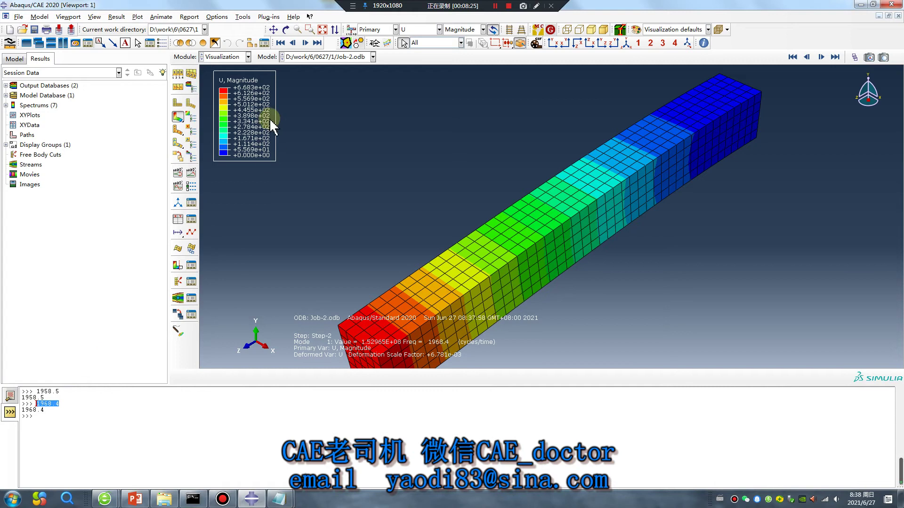
{"action": "left_click", "coordinate": [236, 57]}
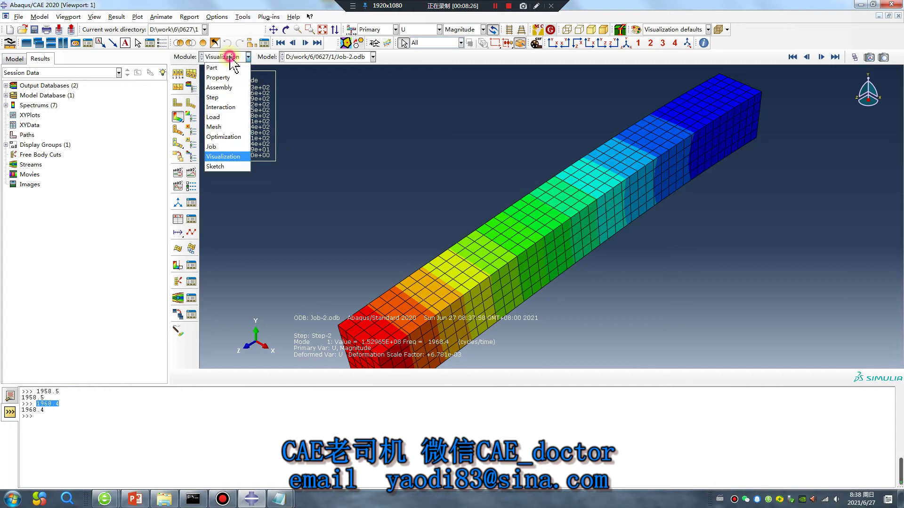
{"action": "left_click", "coordinate": [225, 117]}
- Check Load-1's Step-1 pressure magnitude, discard the edit, and switch to the Property module
{"action": "left_click", "coordinate": [190, 74]}
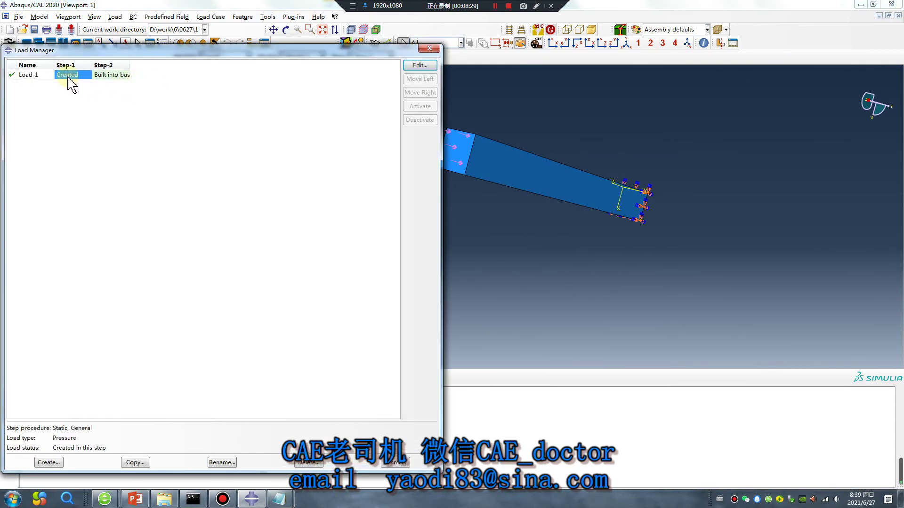
{"action": "double_click", "coordinate": [68, 75]}
{"action": "left_click", "coordinate": [62, 143]}
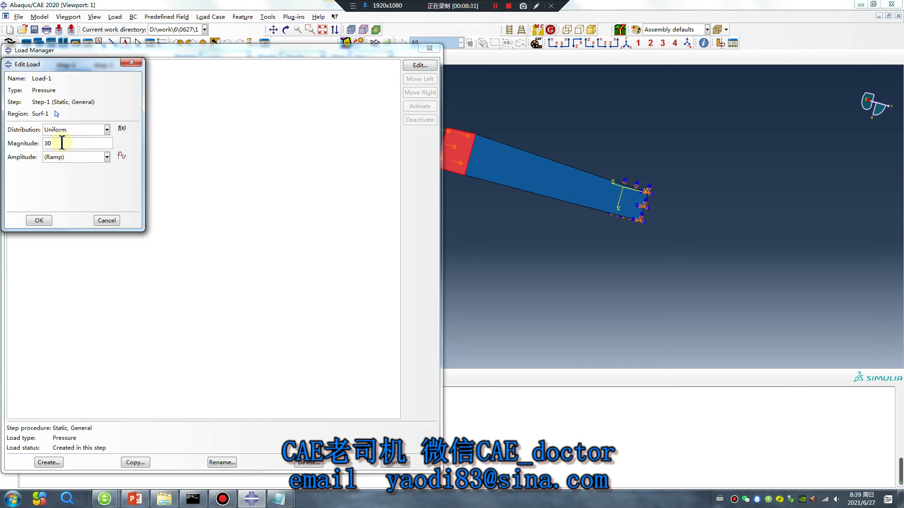
{"action": "left_click", "coordinate": [131, 62]}
{"action": "left_click", "coordinate": [82, 161]}
{"action": "left_click", "coordinate": [430, 48]}
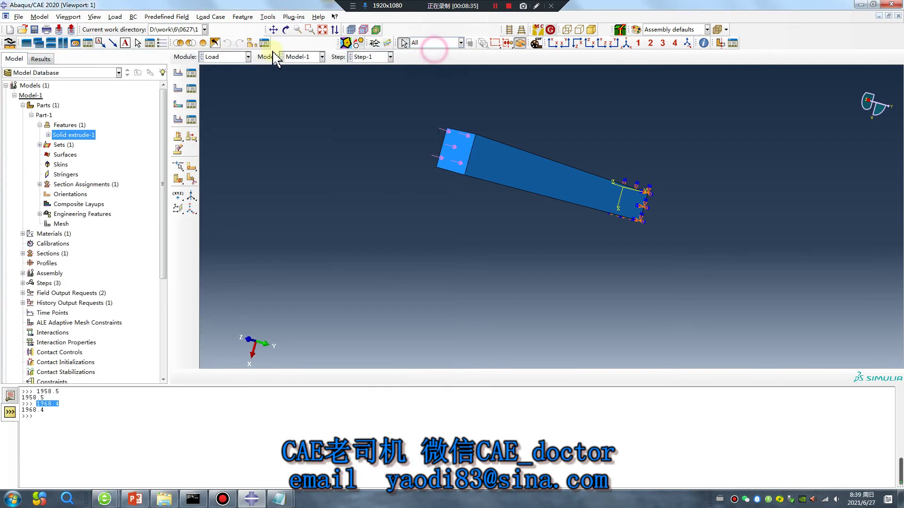
{"action": "left_click", "coordinate": [245, 57]}
{"action": "left_click", "coordinate": [221, 78]}
- Add a Plastic behaviour to Material-1 with yield stress 235 at plastic strain 0
{"action": "left_click", "coordinate": [191, 74]}
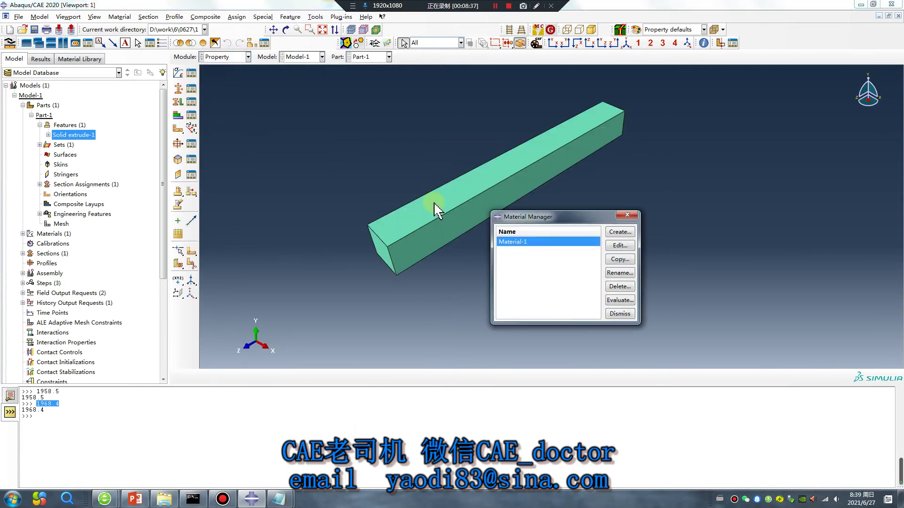
{"action": "double_click", "coordinate": [525, 243]}
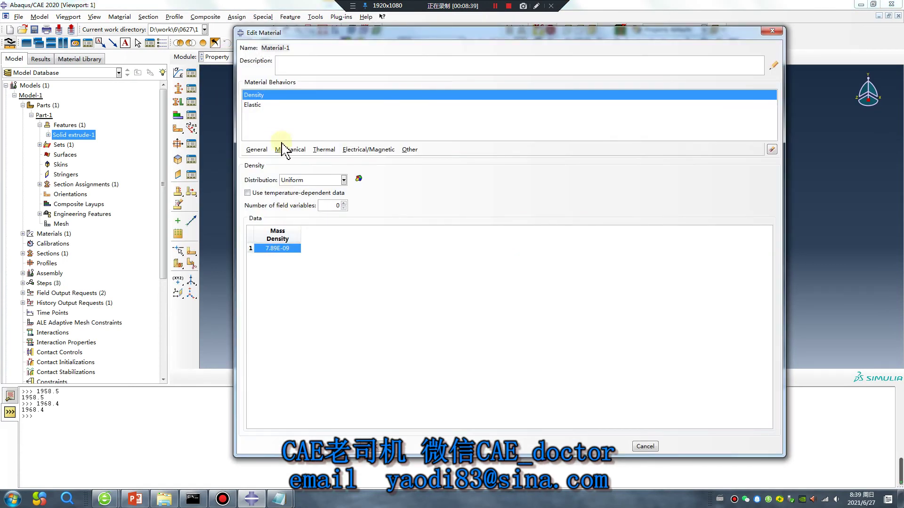
{"action": "left_click", "coordinate": [285, 150]}
{"action": "mouse_move", "coordinate": [348, 173]}
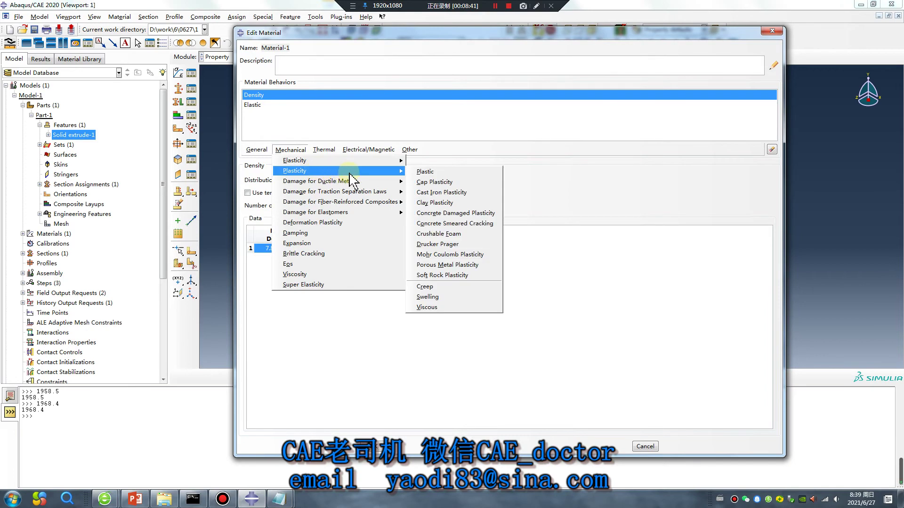
{"action": "left_click", "coordinate": [425, 172]}
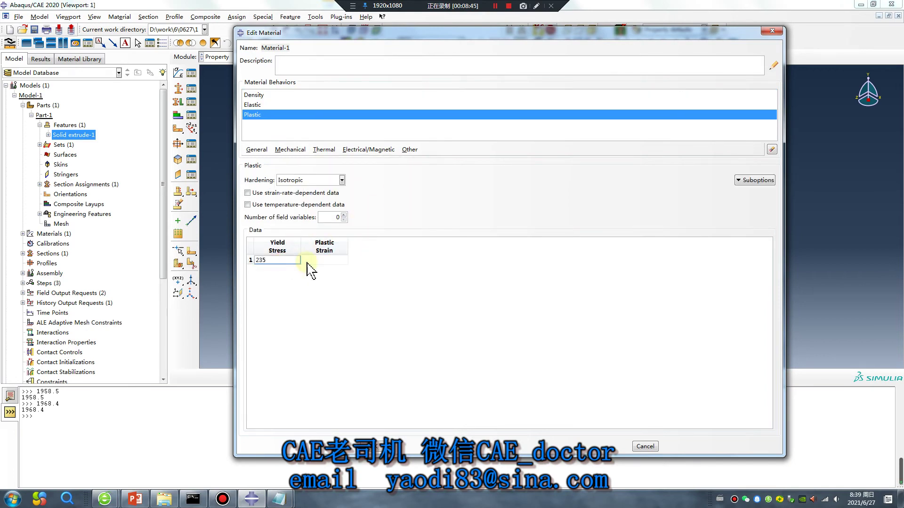
{"action": "left_click", "coordinate": [323, 261]}
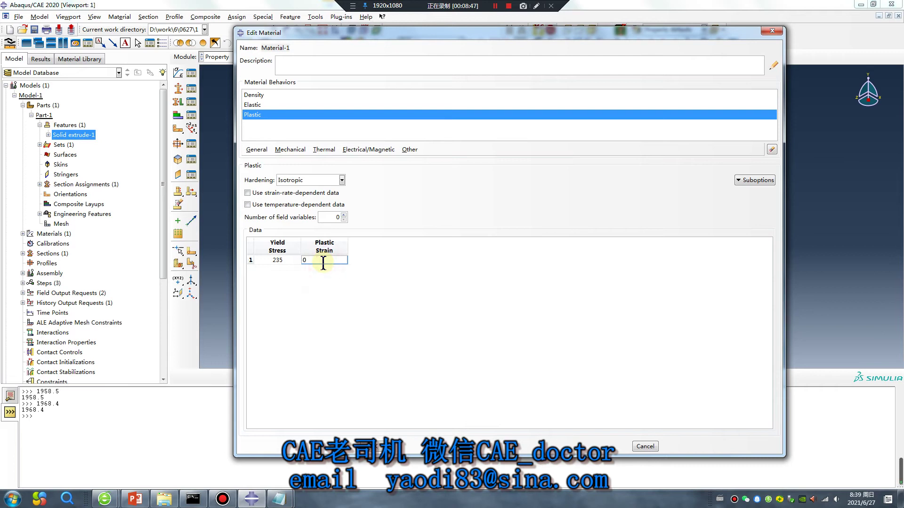
{"action": "left_click", "coordinate": [395, 451]}
{"action": "left_click", "coordinate": [219, 56]}
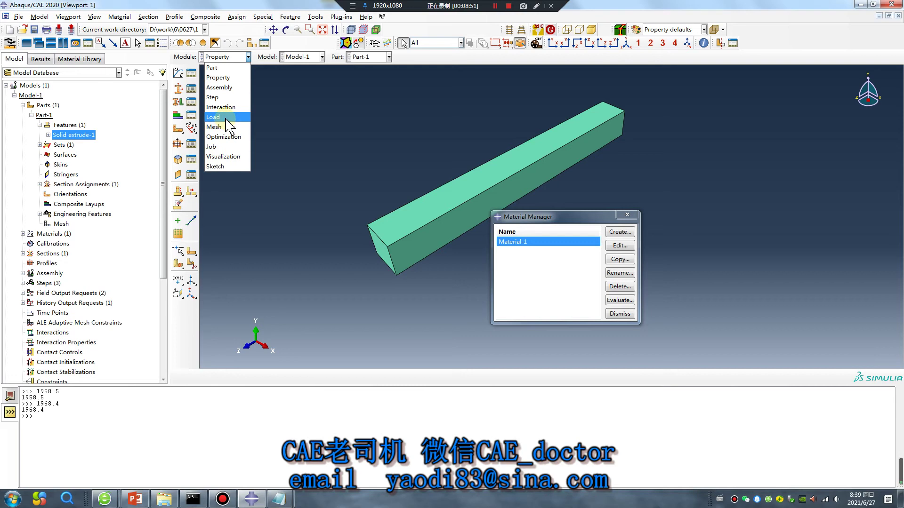
- Change Load-1's Step-1 pressure magnitude from 30 to 300
{"action": "left_click", "coordinate": [226, 118]}
{"action": "left_click", "coordinate": [191, 73]}
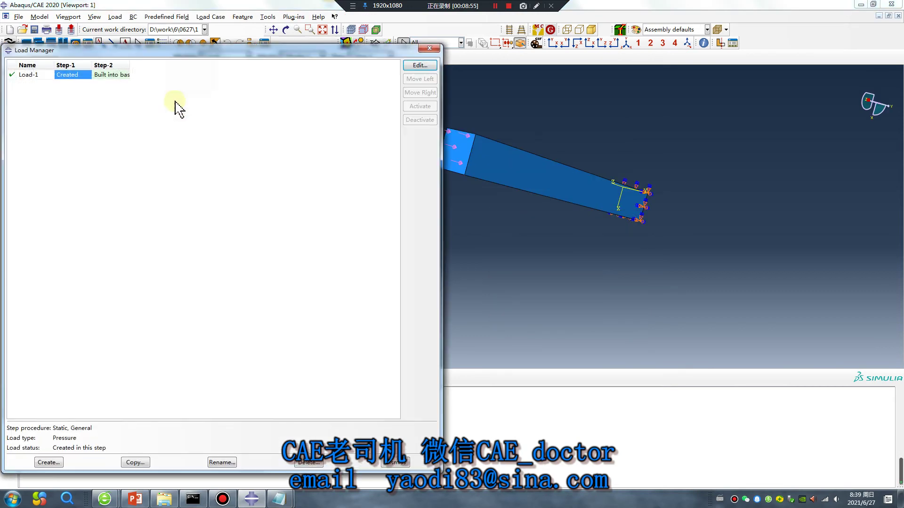
{"action": "left_click", "coordinate": [74, 76]}
{"action": "double_click", "coordinate": [74, 75]}
{"action": "double_click", "coordinate": [64, 142]}
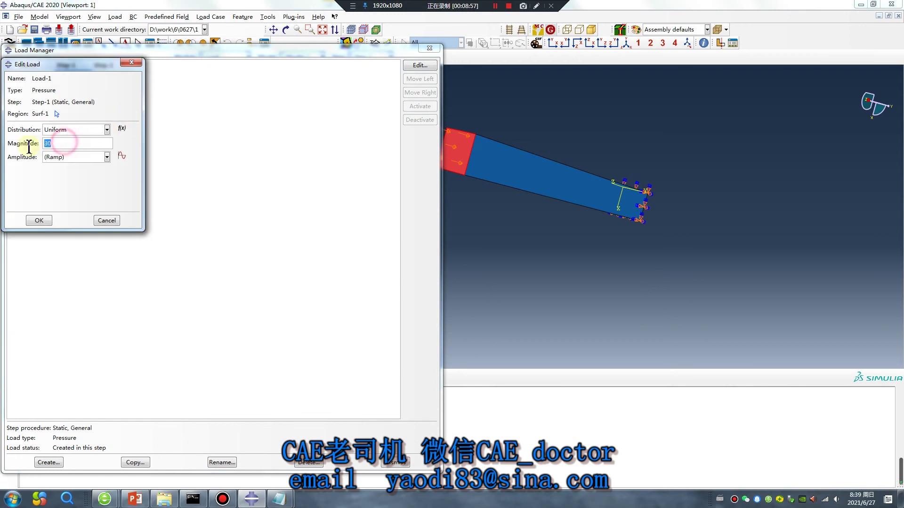
{"action": "type", "text": "300"}
{"action": "left_click", "coordinate": [39, 220]}
{"action": "left_click", "coordinate": [430, 48]}
{"action": "left_click", "coordinate": [227, 58]}
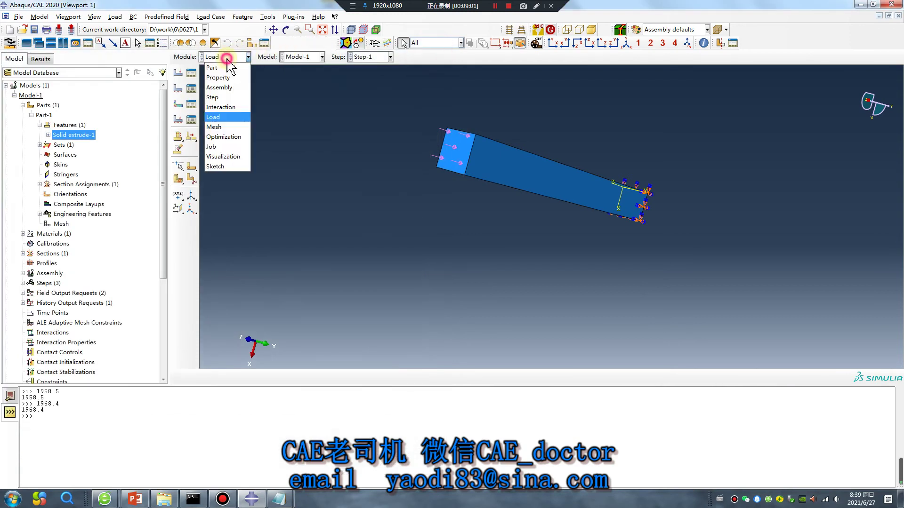
- Create Job-3 and submit it; the analysis aborts on a too-small time increment
{"action": "left_click", "coordinate": [221, 146]}
{"action": "left_click", "coordinate": [127, 357]}
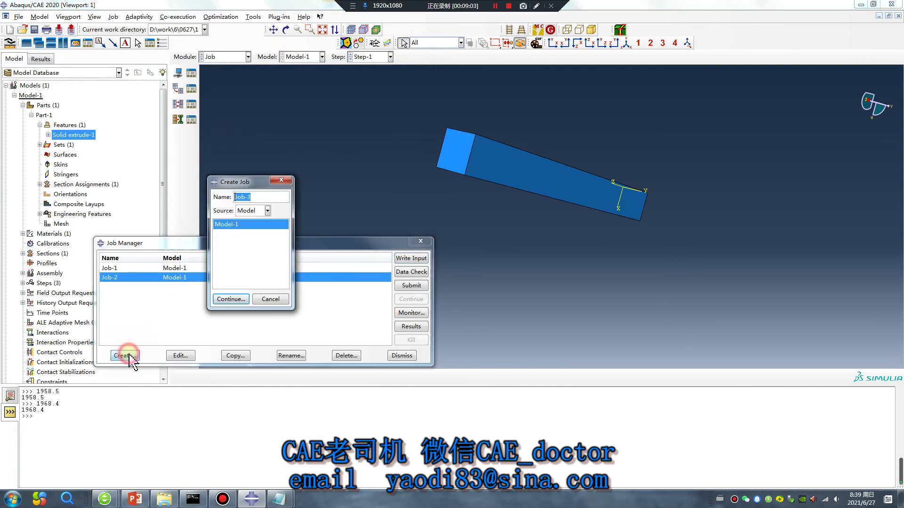
{"action": "left_click", "coordinate": [230, 299]}
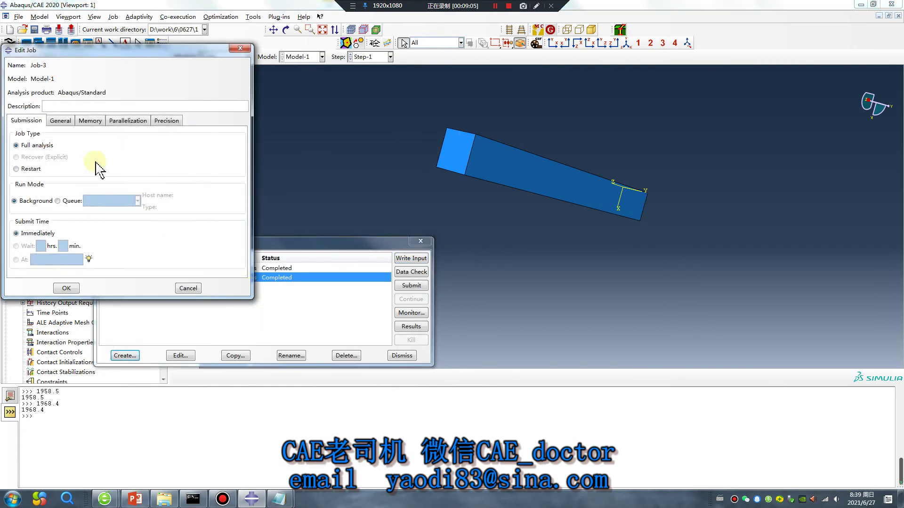
{"action": "left_click", "coordinate": [71, 289]}
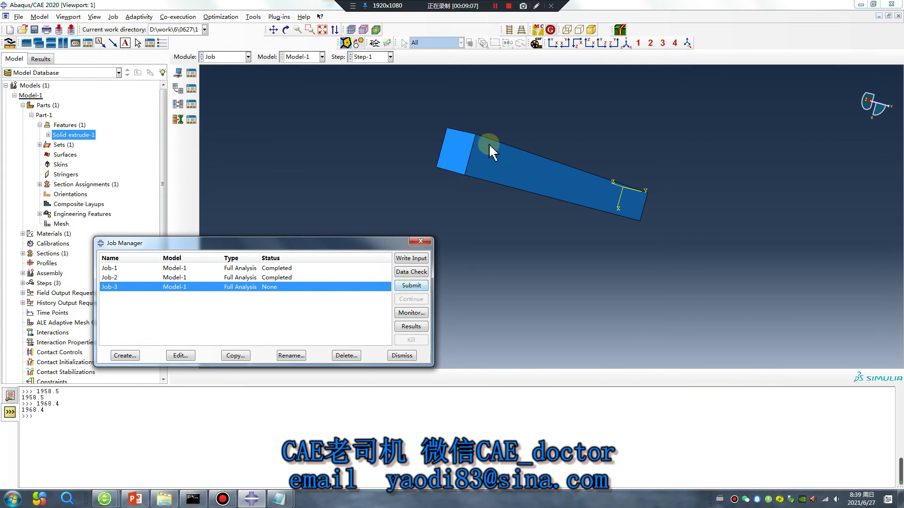
{"action": "left_click", "coordinate": [496, 6]}
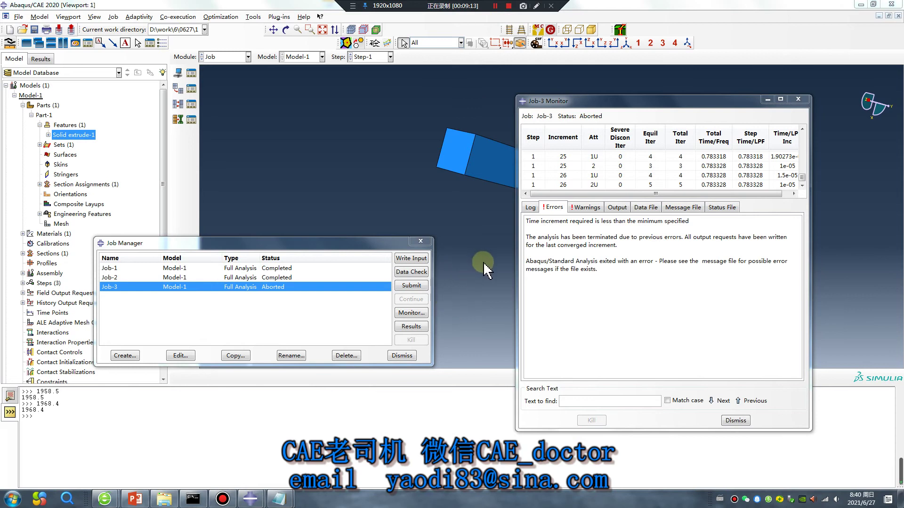
- Dismiss the job monitor and Job Manager and return to the Property module
{"action": "left_click", "coordinate": [423, 241]}
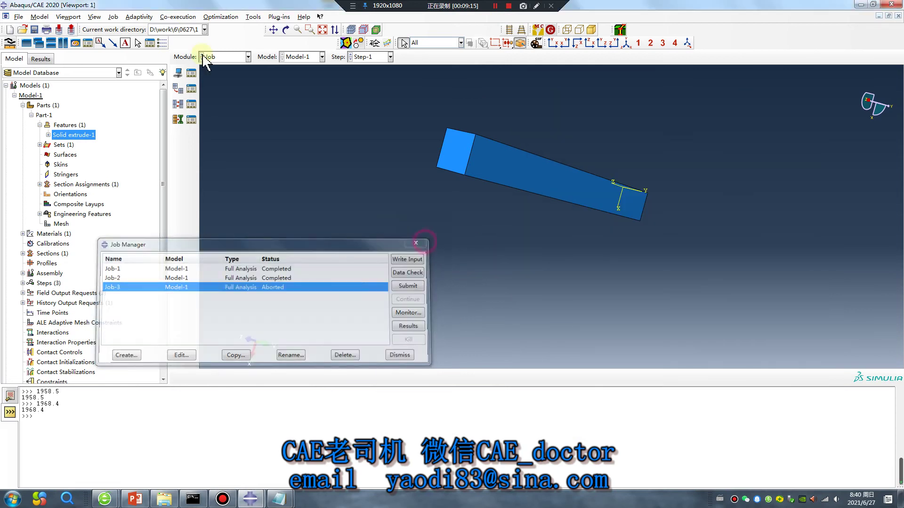
{"action": "left_click", "coordinate": [217, 57]}
{"action": "left_click", "coordinate": [221, 77]}
- Delete Material-1's Plastic behaviour, keeping only density and elasticity (200000, 0.3)
{"action": "left_click", "coordinate": [337, 144]}
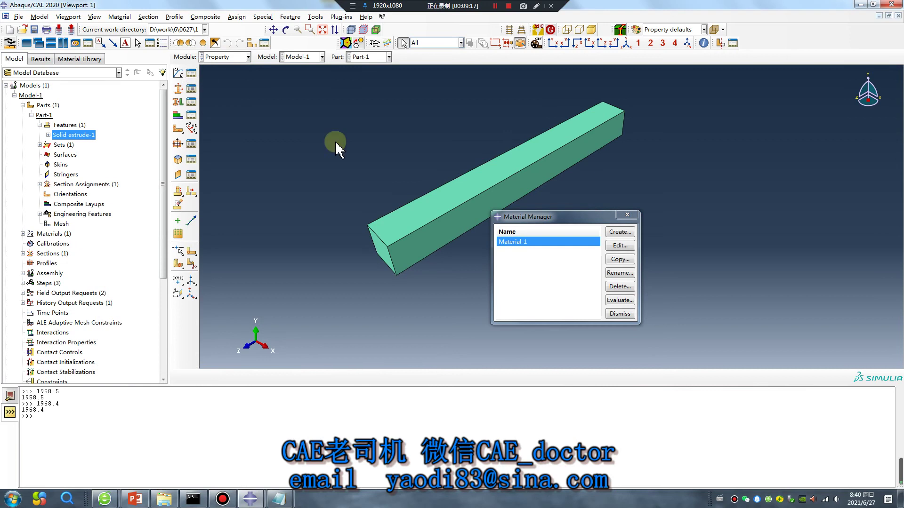
{"action": "double_click", "coordinate": [530, 243]}
{"action": "left_click", "coordinate": [252, 115]}
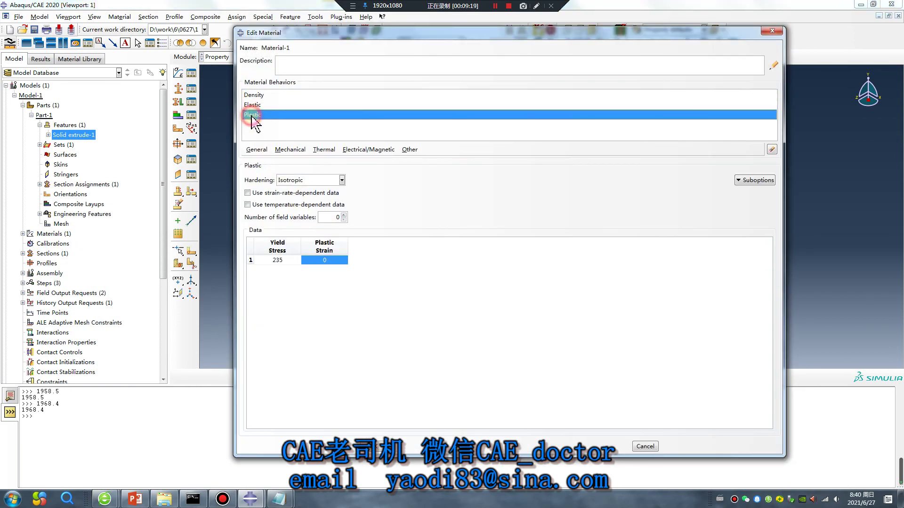
{"action": "left_click", "coordinate": [772, 149]}
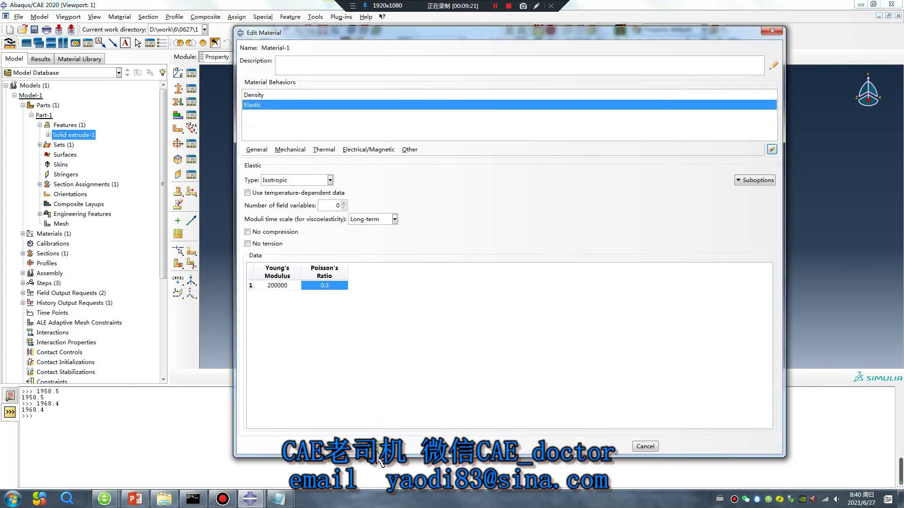
{"action": "left_click", "coordinate": [379, 458]}
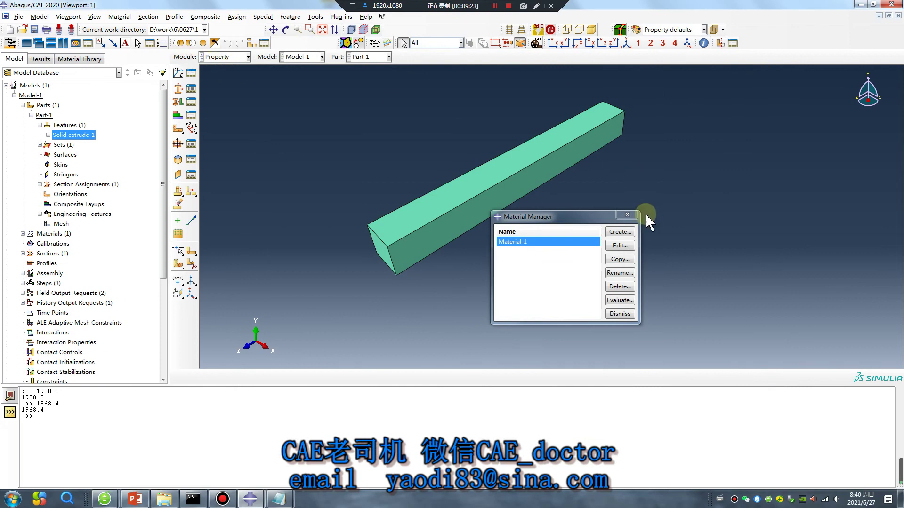
{"action": "left_click", "coordinate": [627, 215]}
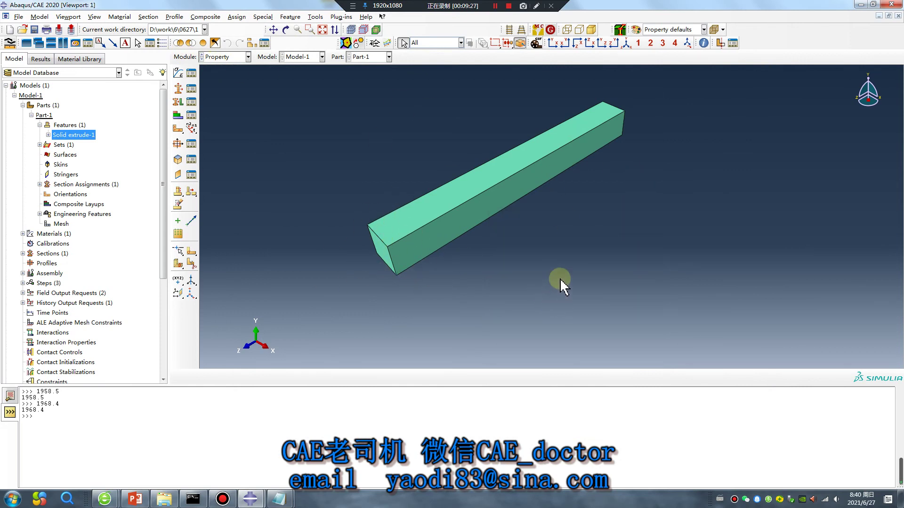
{"action": "left_click", "coordinate": [219, 57]}
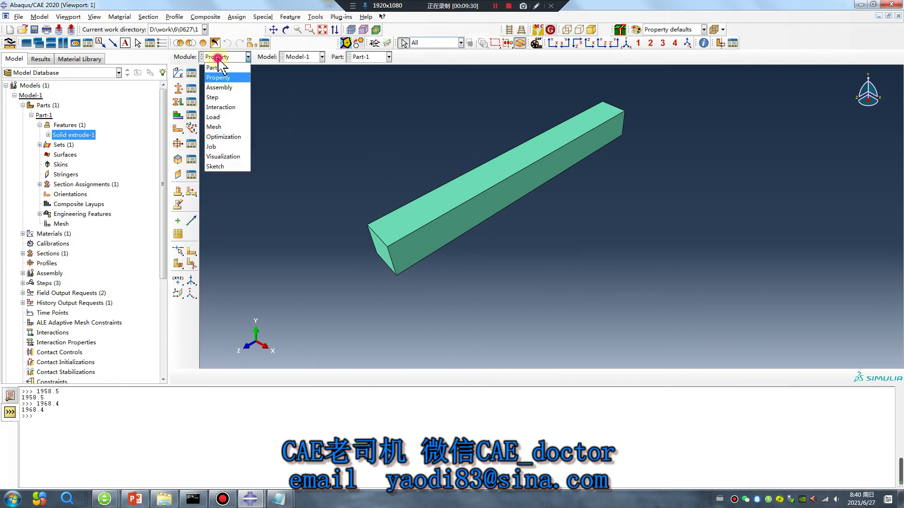
- Resubmit Job-3, overwriting its existing files, and let it run to completion
{"action": "left_click", "coordinate": [234, 148]}
{"action": "left_click", "coordinate": [191, 73]}
{"action": "left_click", "coordinate": [412, 286]}
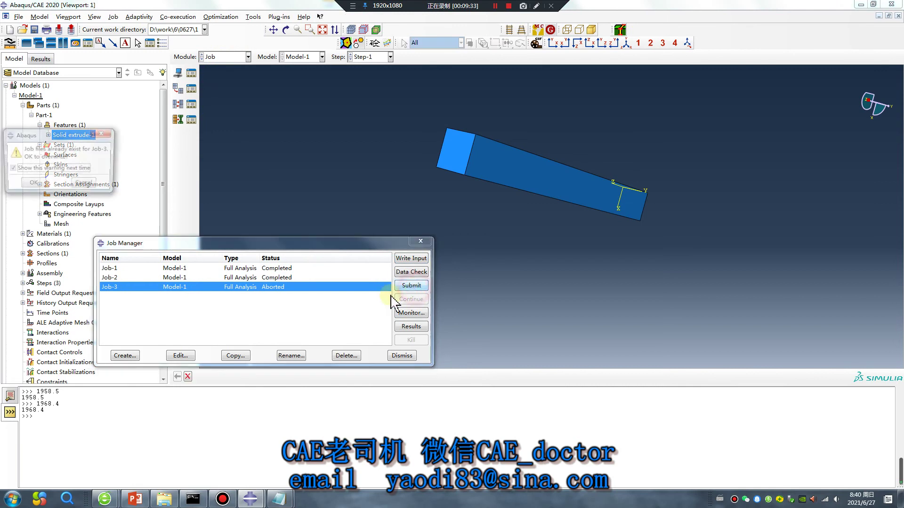
{"action": "left_click", "coordinate": [31, 184]}
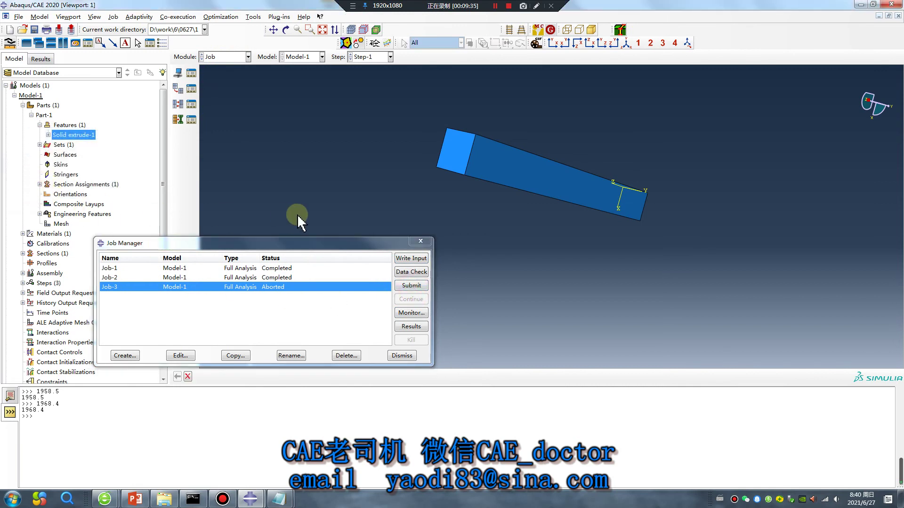
{"action": "left_click", "coordinate": [496, 6]}
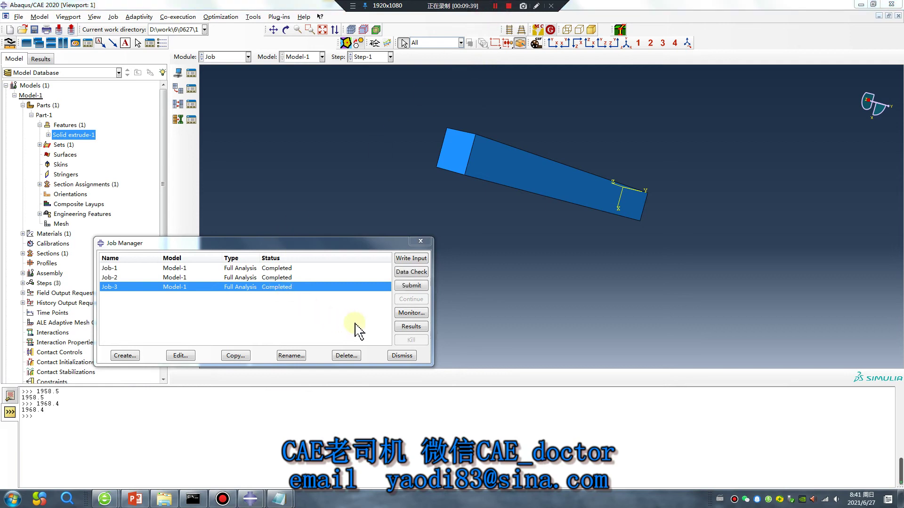
- Show mode 1 (1985.4 cycles/time) as displacement contours, then bring up the job output folder
{"action": "left_click", "coordinate": [410, 326]}
{"action": "left_click", "coordinate": [178, 117]}
{"action": "mouse_move", "coordinate": [258, 502]}
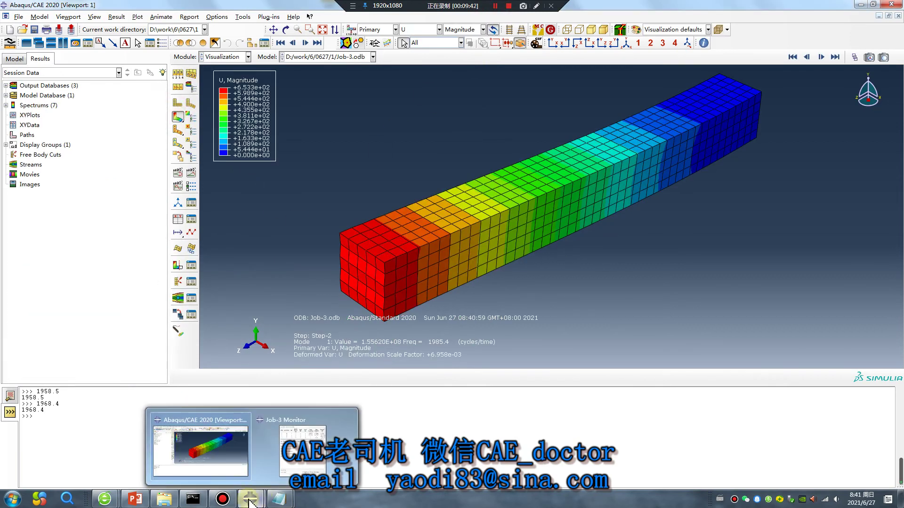
{"action": "left_click", "coordinate": [164, 499]}
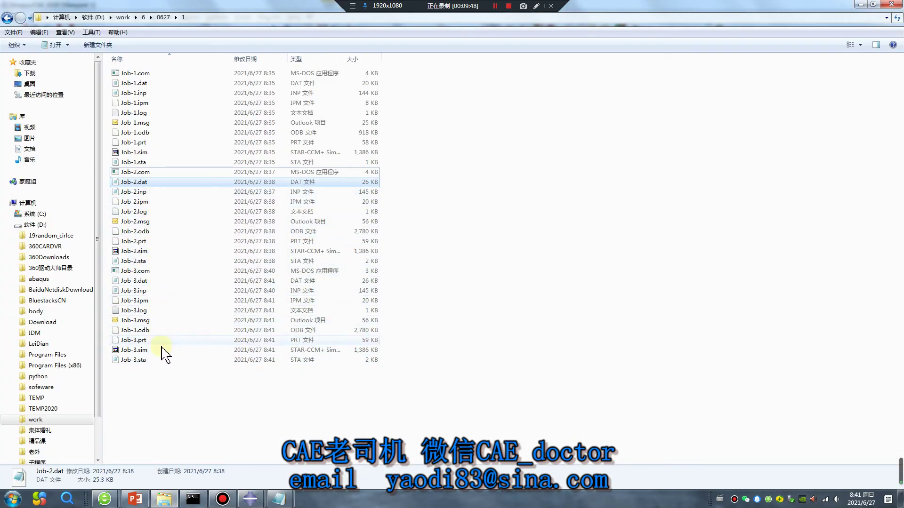
- Open Job-3.dat in Notepad and highlight mode 1's 1985.4 frequency in the eigenvalue output
{"action": "left_click", "coordinate": [146, 281]}
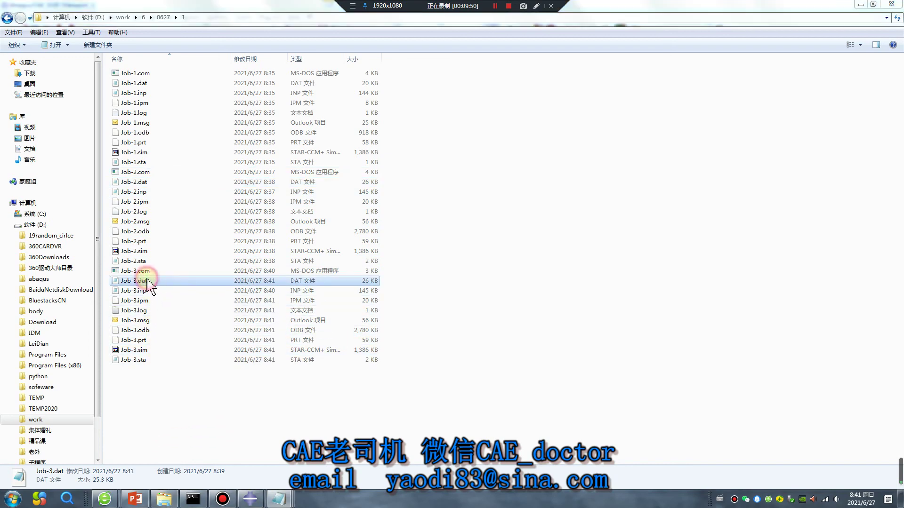
{"action": "double_click", "coordinate": [147, 281]}
{"action": "left_click_drag", "start_coordinate": [637, 156], "coordinate": [612, 375]}
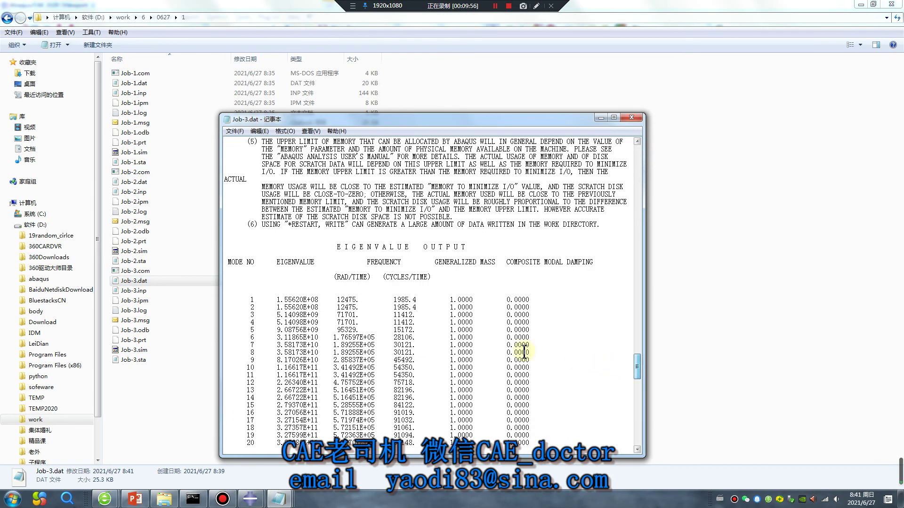
{"action": "left_click_drag", "start_coordinate": [524, 353], "coordinate": [522, 350]}
{"action": "left_click_drag", "start_coordinate": [417, 299], "coordinate": [389, 299]}
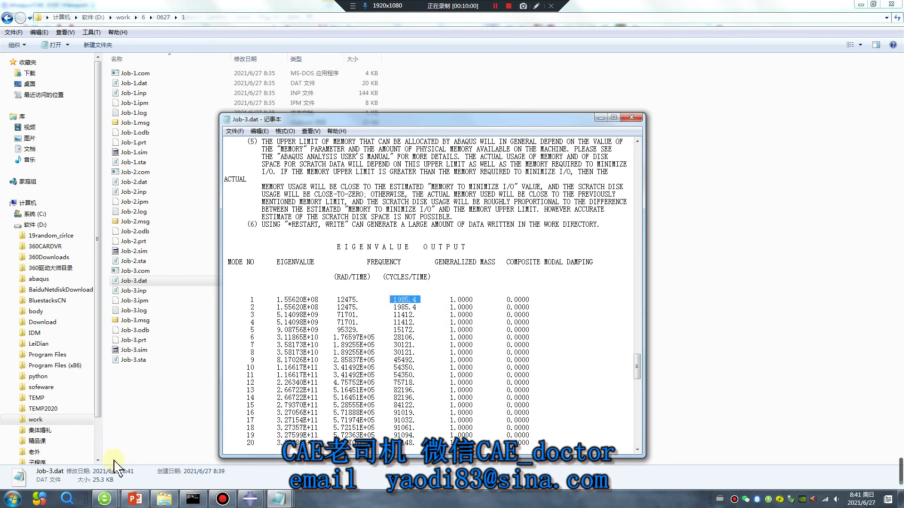
{"action": "left_click", "coordinate": [231, 454]}
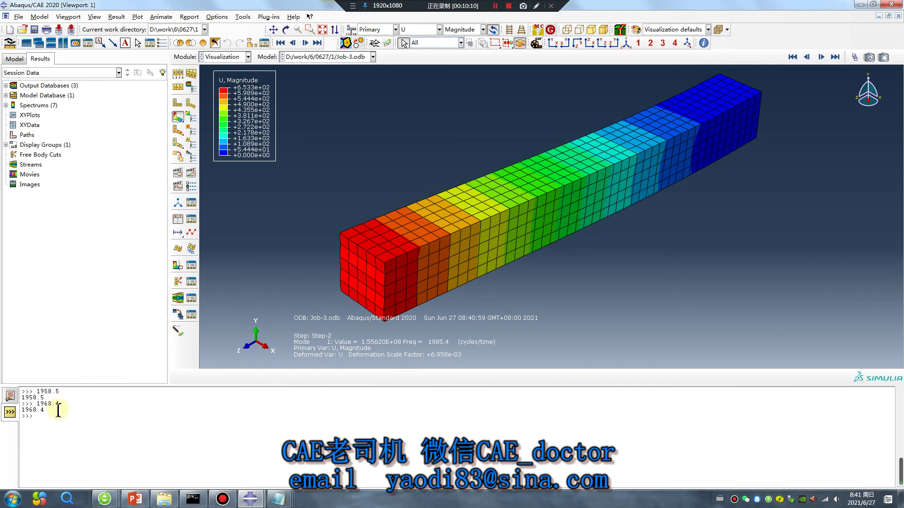
- Highlight the earlier 1968.4 frequency in the console, zoom out, and switch to the PowerPoint slides
{"action": "triple_click", "coordinate": [41, 416]}
{"action": "double_click", "coordinate": [32, 409]}
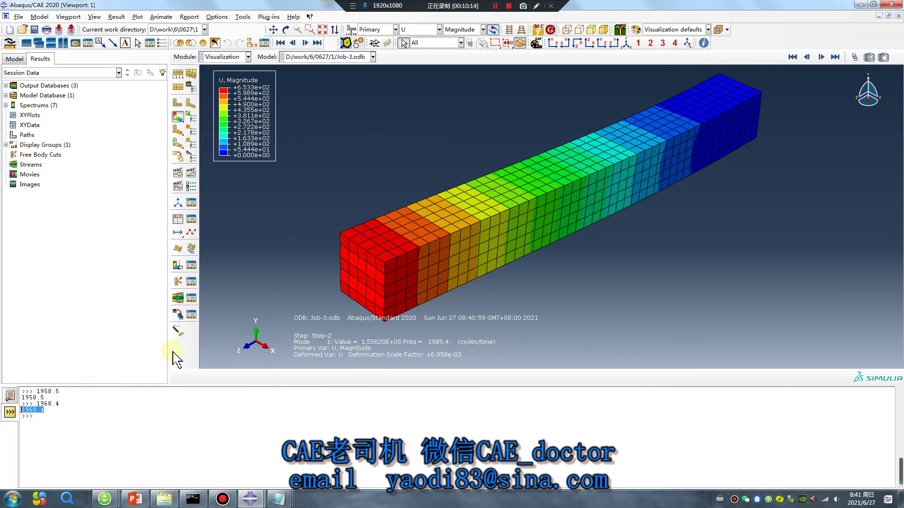
{"action": "scroll", "coordinate": [389, 280], "scroll_direction": "up", "scroll_amount": 2}
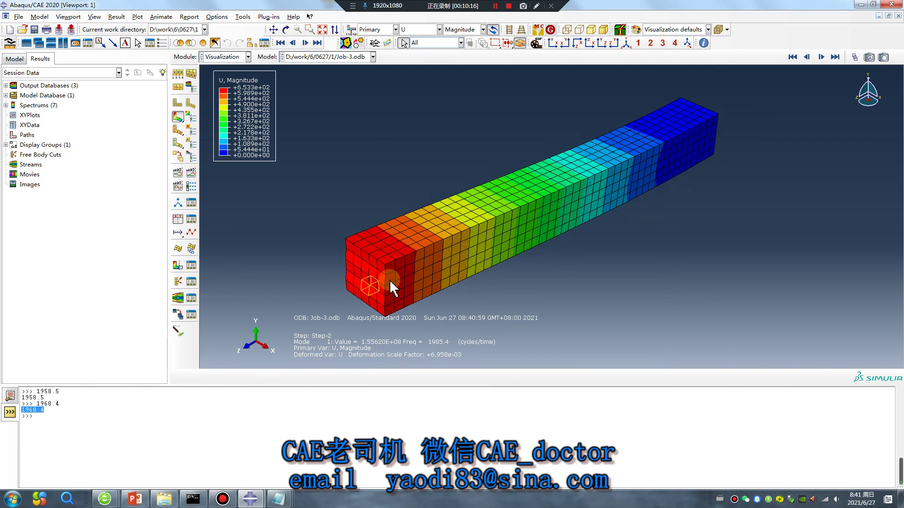
{"action": "left_click", "coordinate": [135, 499]}
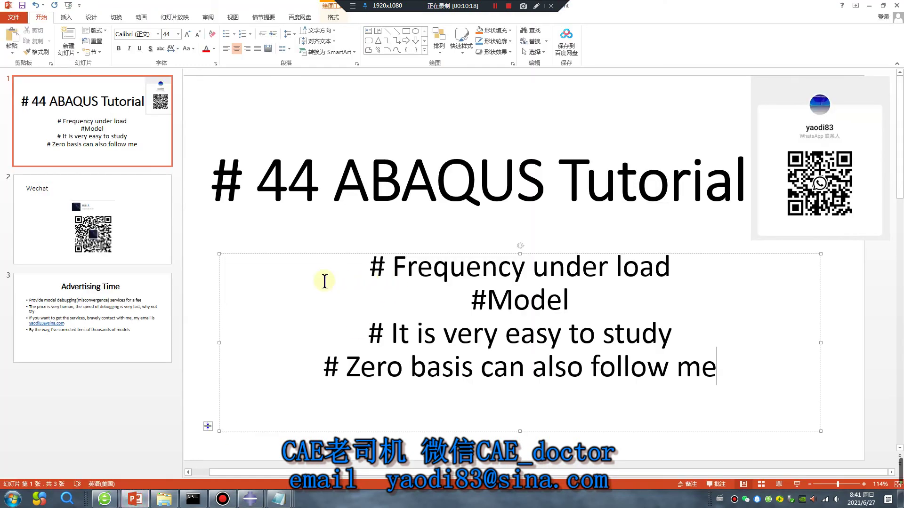
- View the Advertising Time slide, then the Wechat slide
{"action": "left_click", "coordinate": [148, 337]}
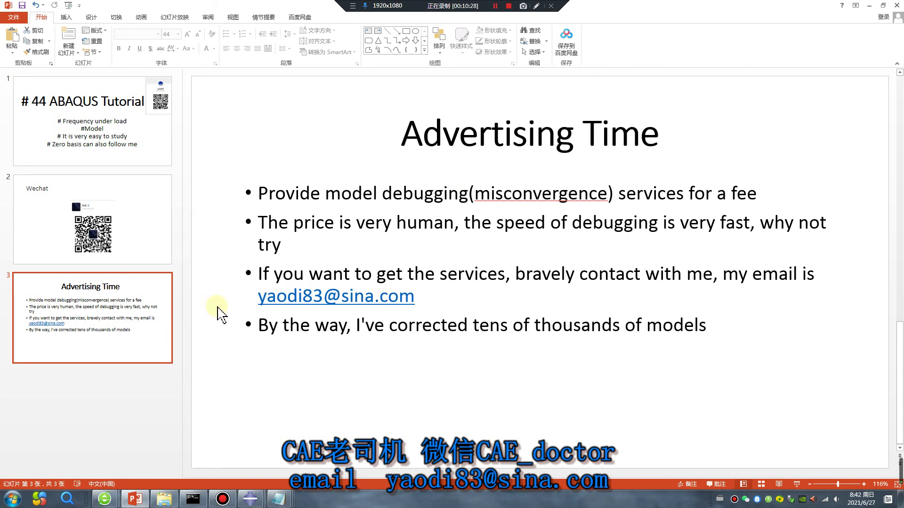
{"action": "left_click", "coordinate": [143, 223]}
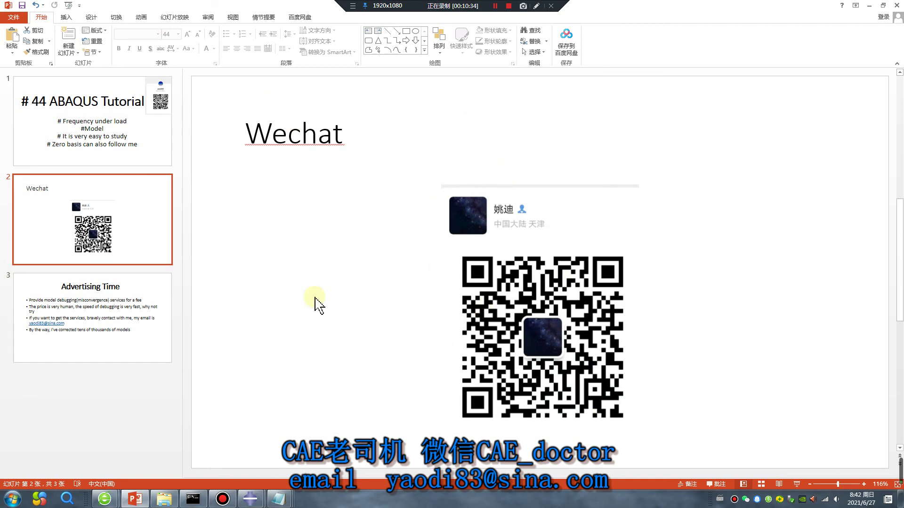
- Bring the CAE Master YouTube channel window forward and maximize 360 Browser
{"action": "mouse_move", "coordinate": [121, 499]}
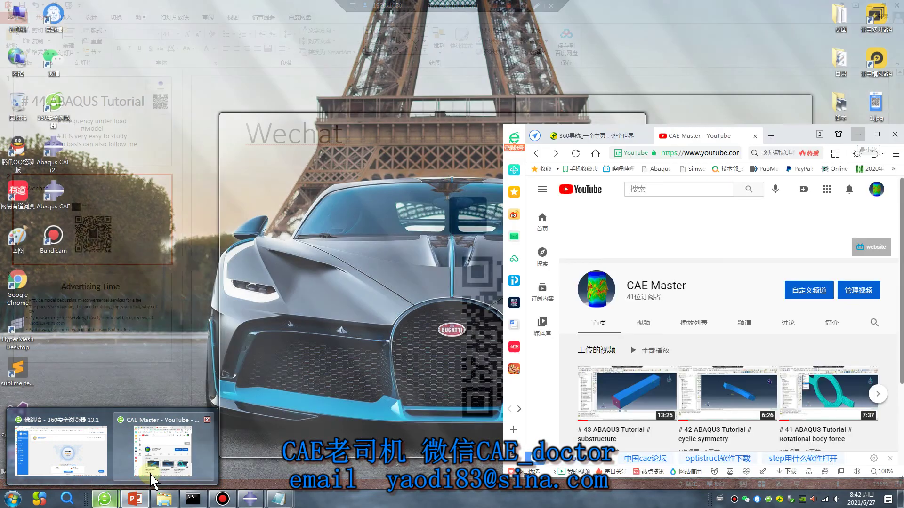
{"action": "left_click", "coordinate": [164, 459]}
{"action": "double_click", "coordinate": [801, 132]}
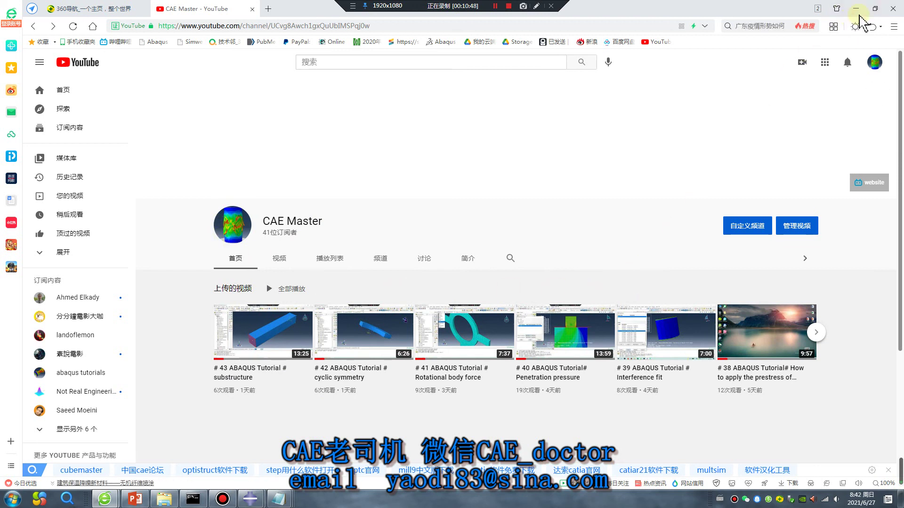
{"action": "mouse_move", "coordinate": [225, 500]}
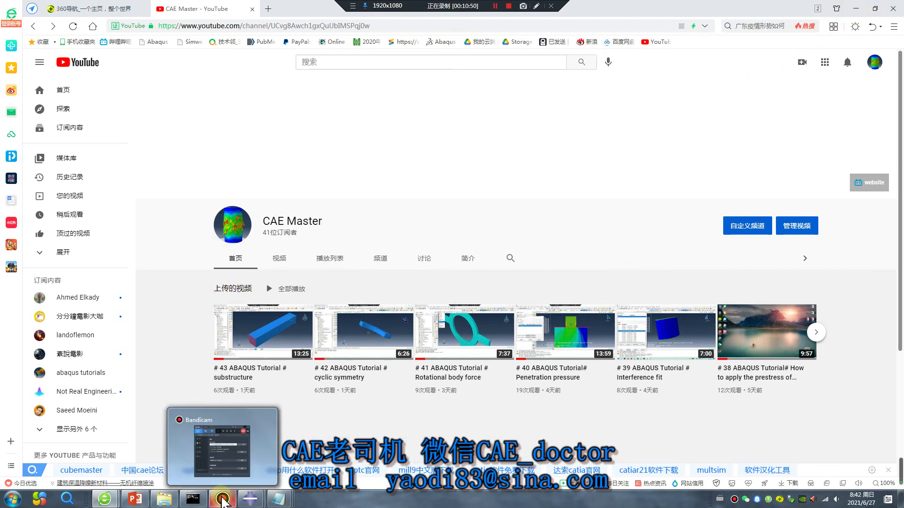